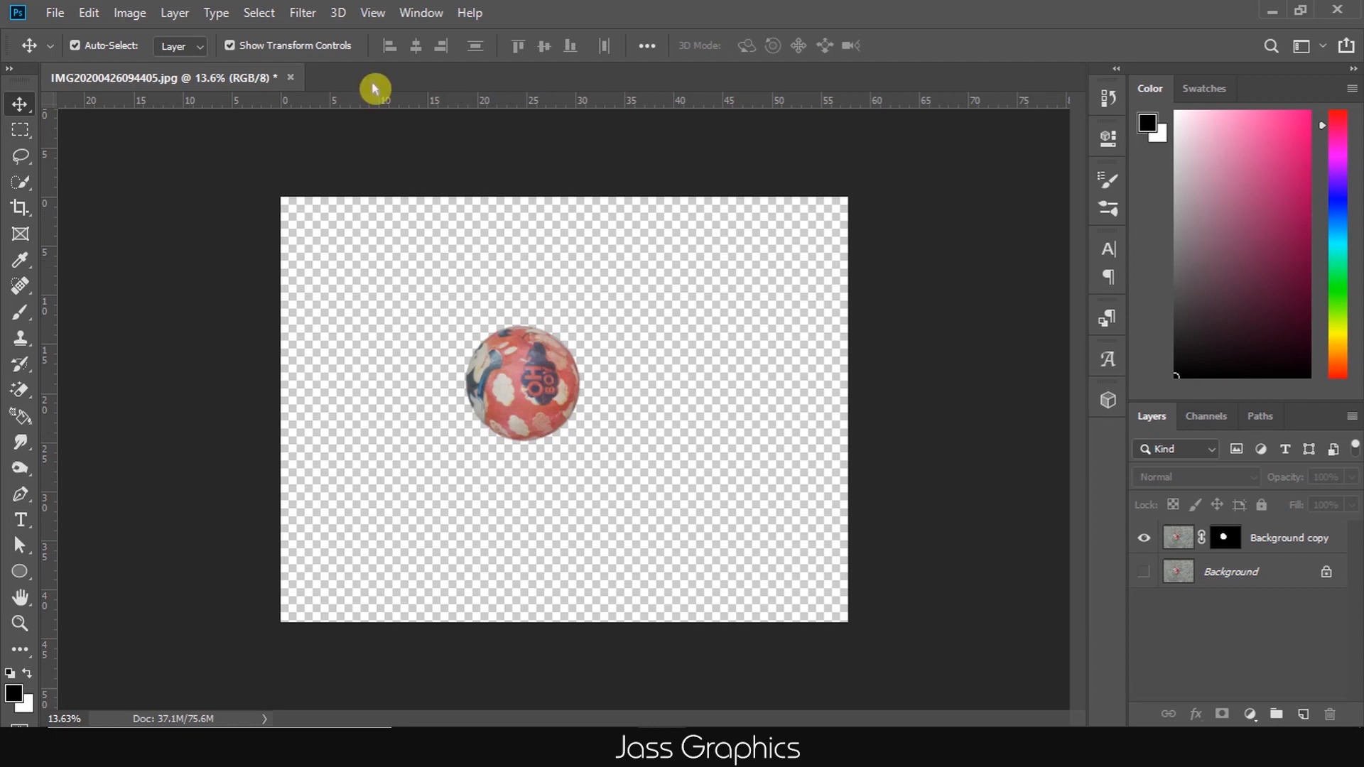
# - Create a new RGB document 1200 by 1800 pixels at 300 pixels/inch with a white background
pyautogui.click(408, 168)
pyautogui.hotkey('ctrl', 'n')
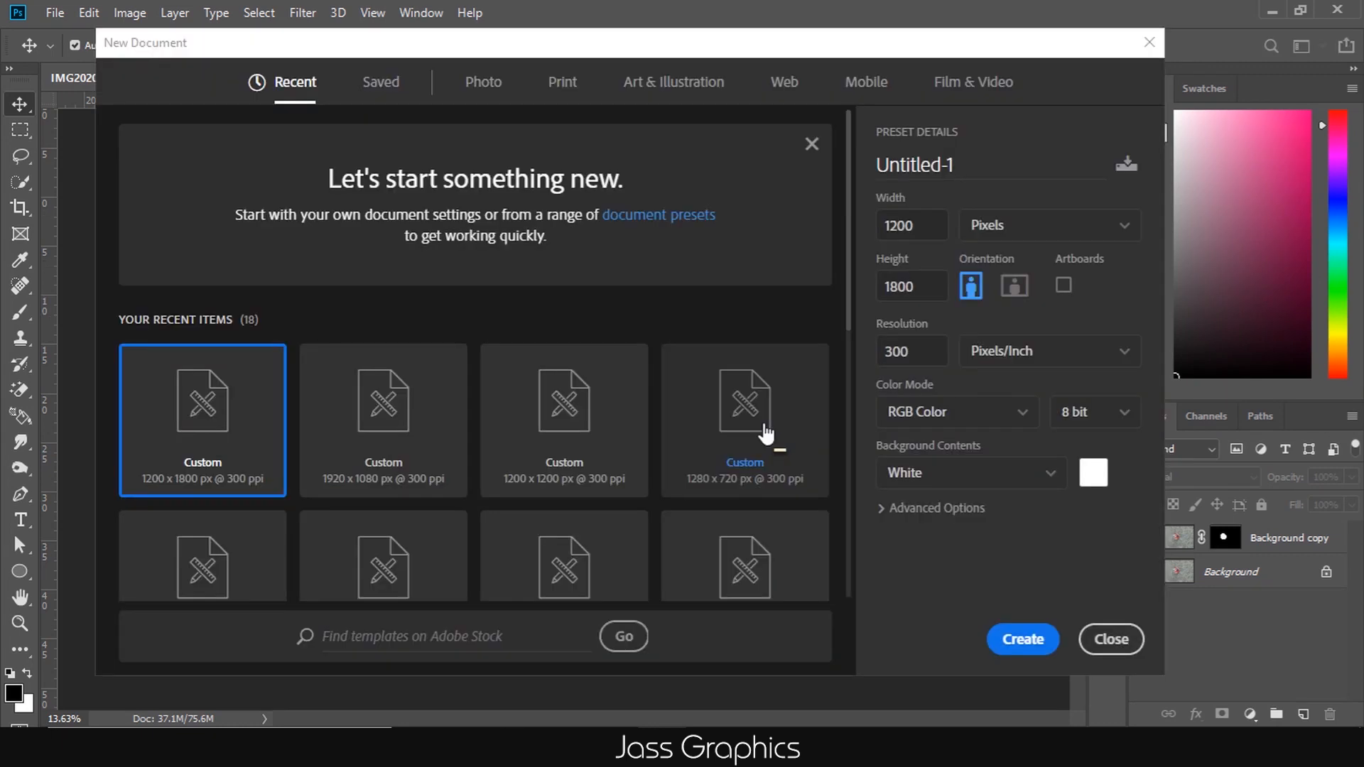
pyautogui.click(915, 222)
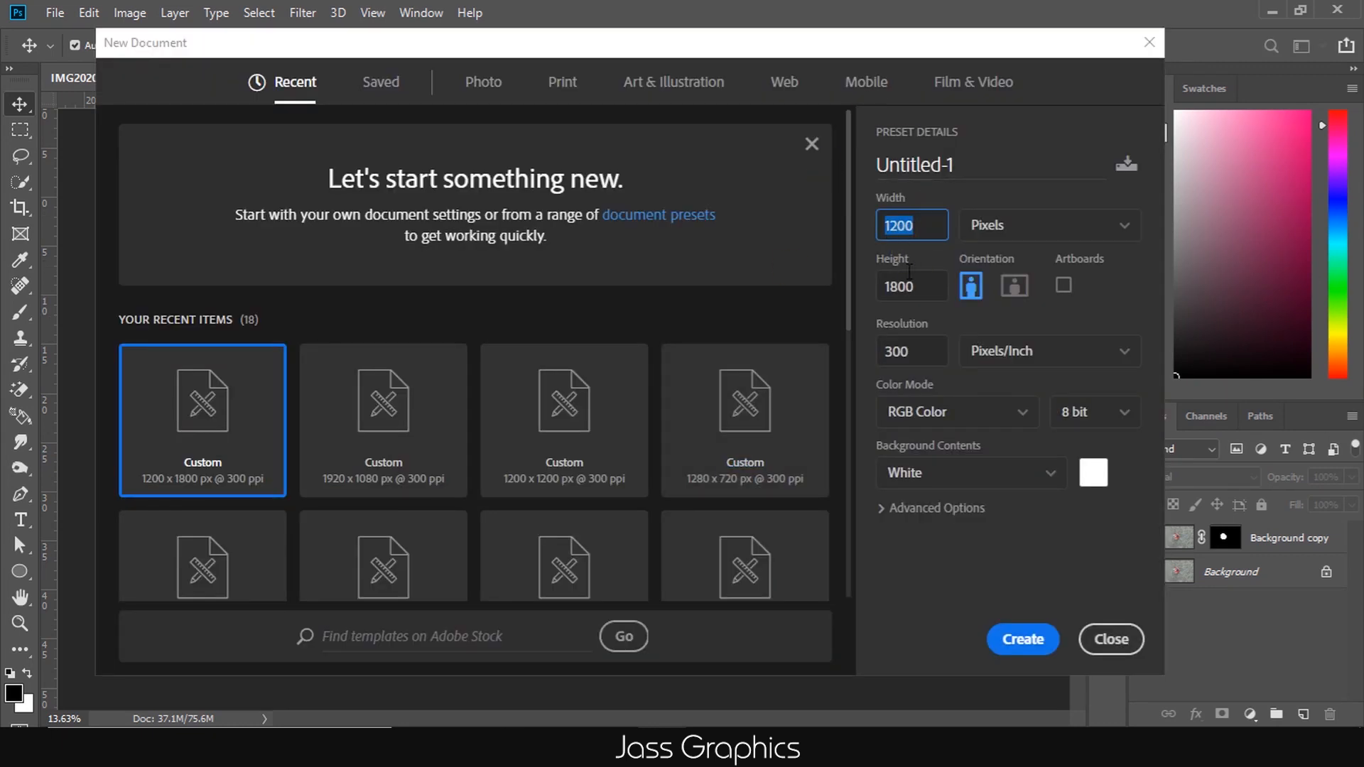
pyautogui.press('Tab')
pyautogui.click(1017, 637)
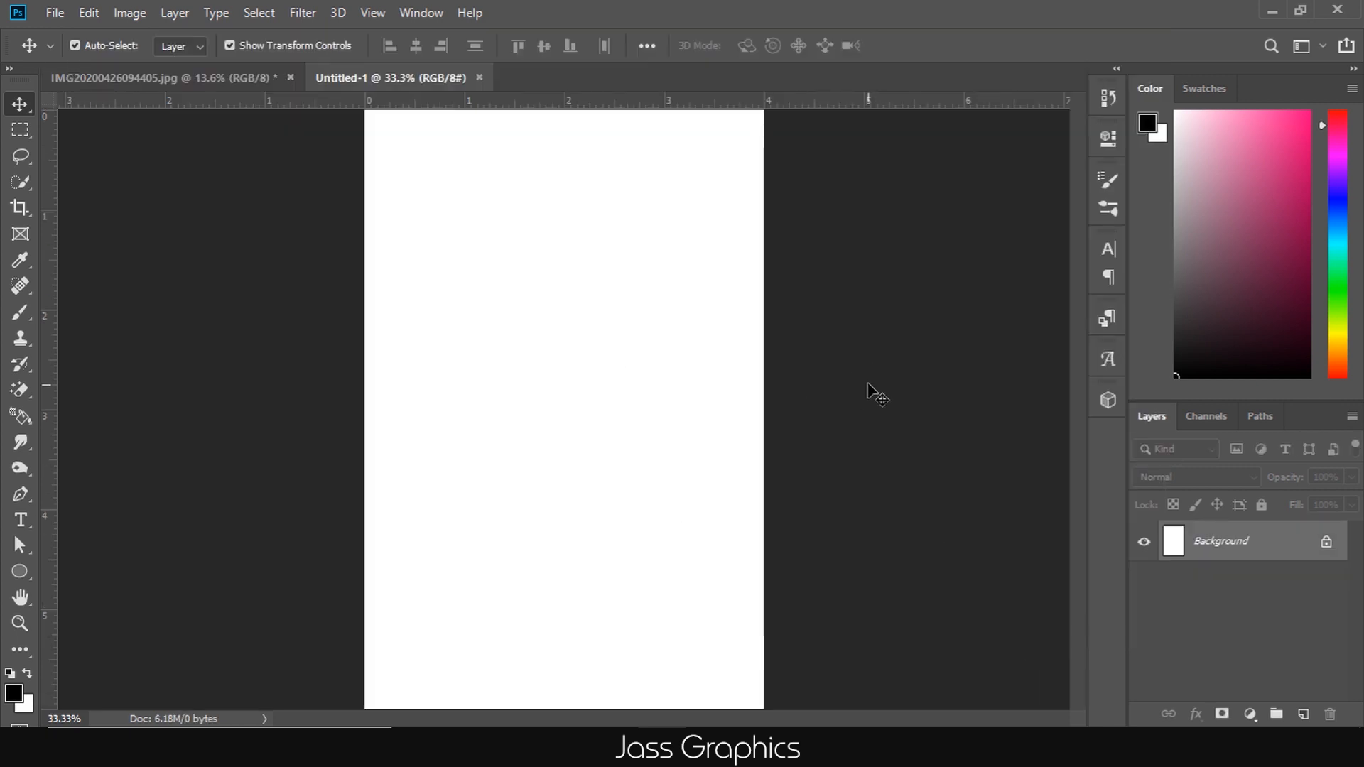
# - Copy the masked ball layer into the new document and scale it down to about 60%, placing it in the upper half of the page
pyautogui.click(244, 77)
pyautogui.moveTo(459, 266); pyautogui.dragTo(594, 402)
pyautogui.scroll(-5, 588, 407)
pyautogui.moveTo(306, 199); pyautogui.dragTo(381, 250)
pyautogui.moveTo(848, 605); pyautogui.dragTo(700, 496)
pyautogui.moveTo(529, 368); pyautogui.dragTo(600, 381)
pyautogui.press('Return')
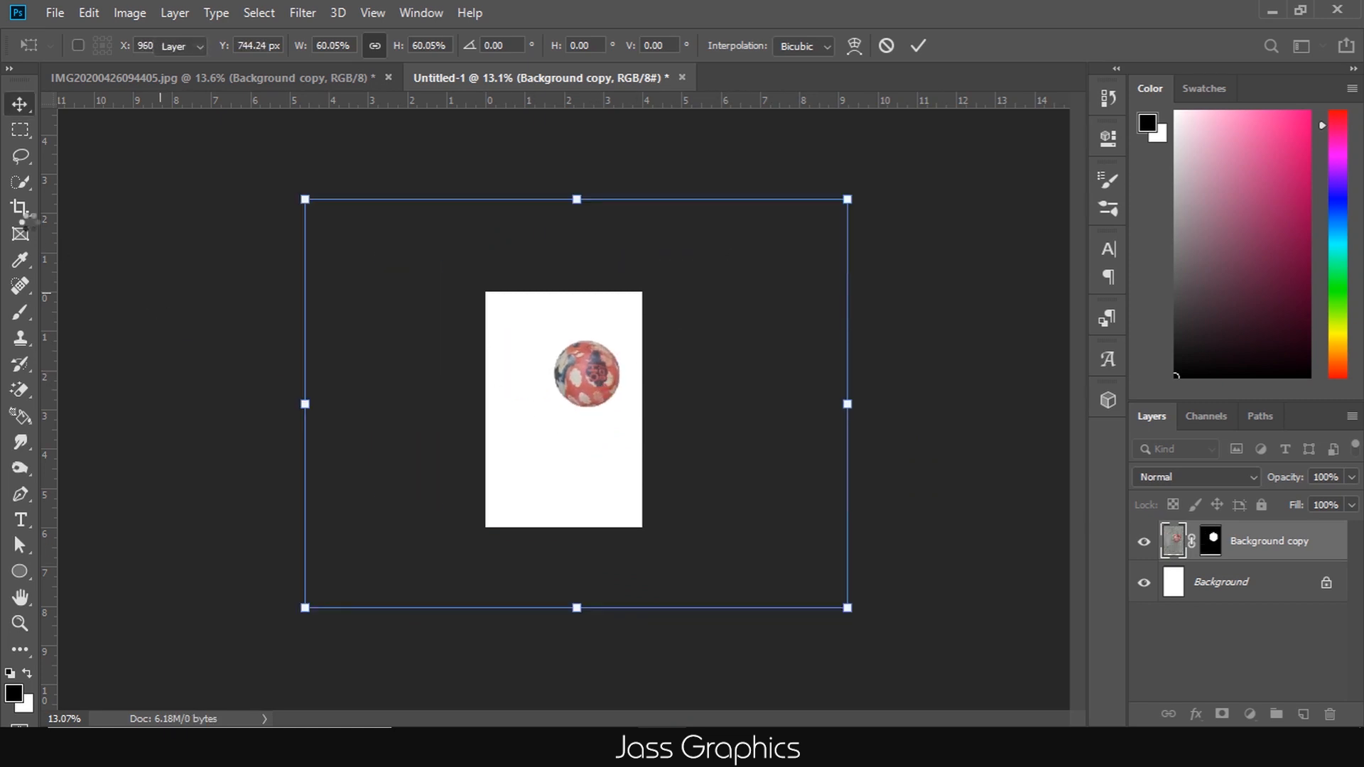
# - Crop the new document at its existing page bounds without deleting the cropped pixels
pyautogui.click(20, 207)
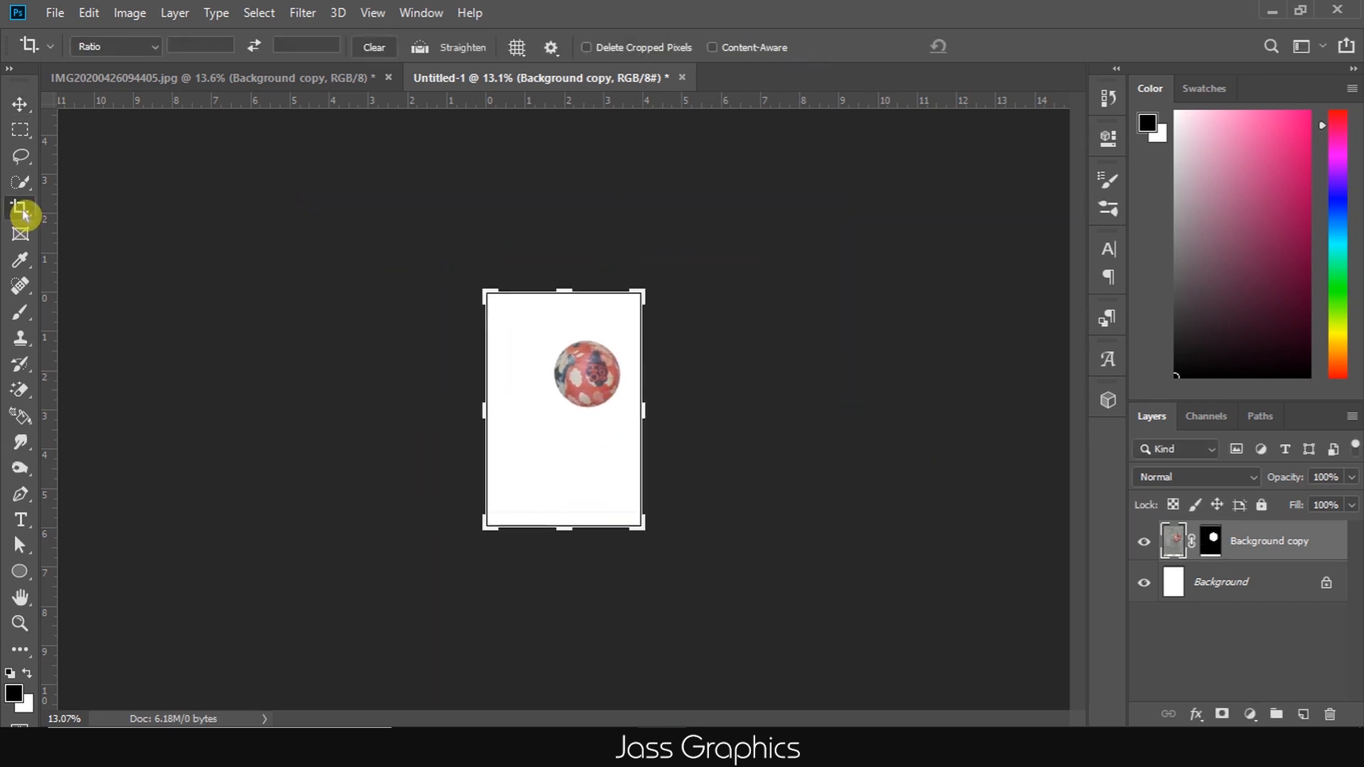
pyautogui.click(553, 435)
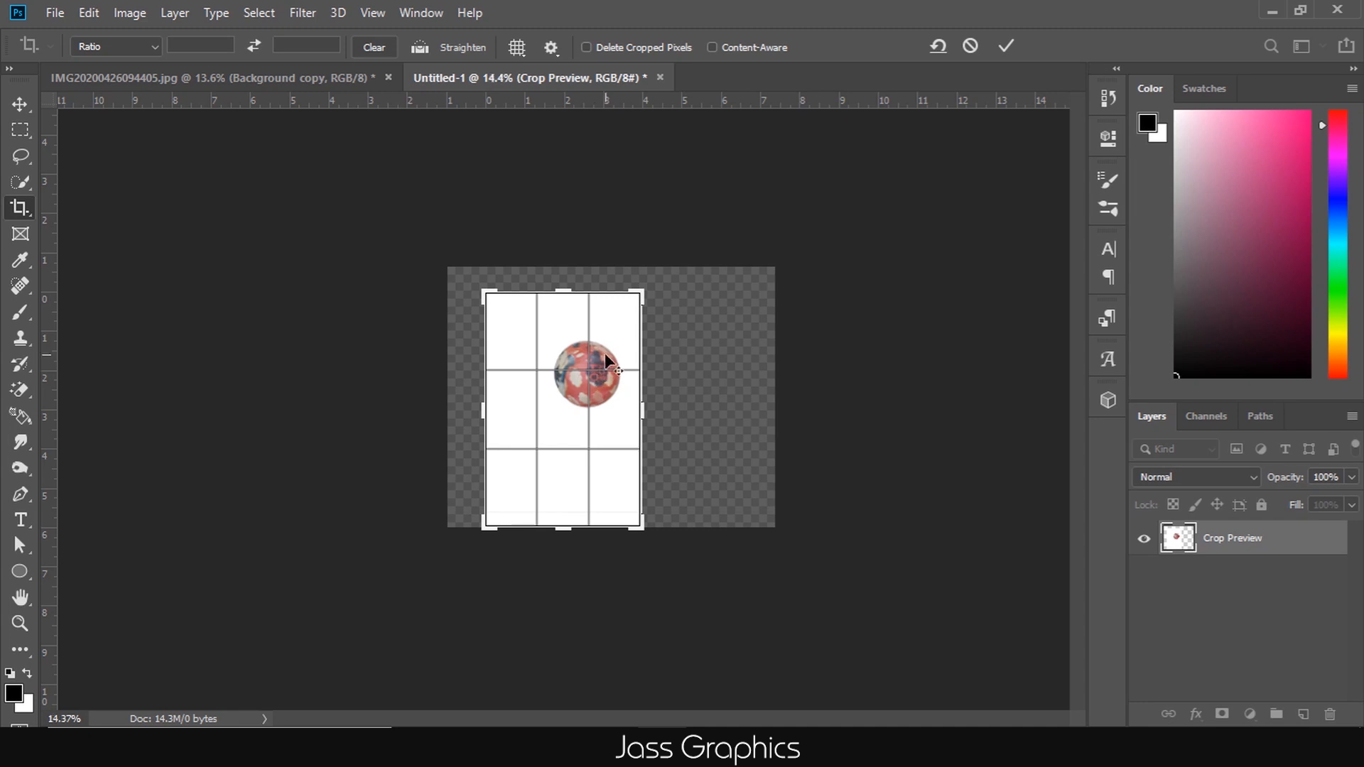
pyautogui.scroll(5, 604, 352)
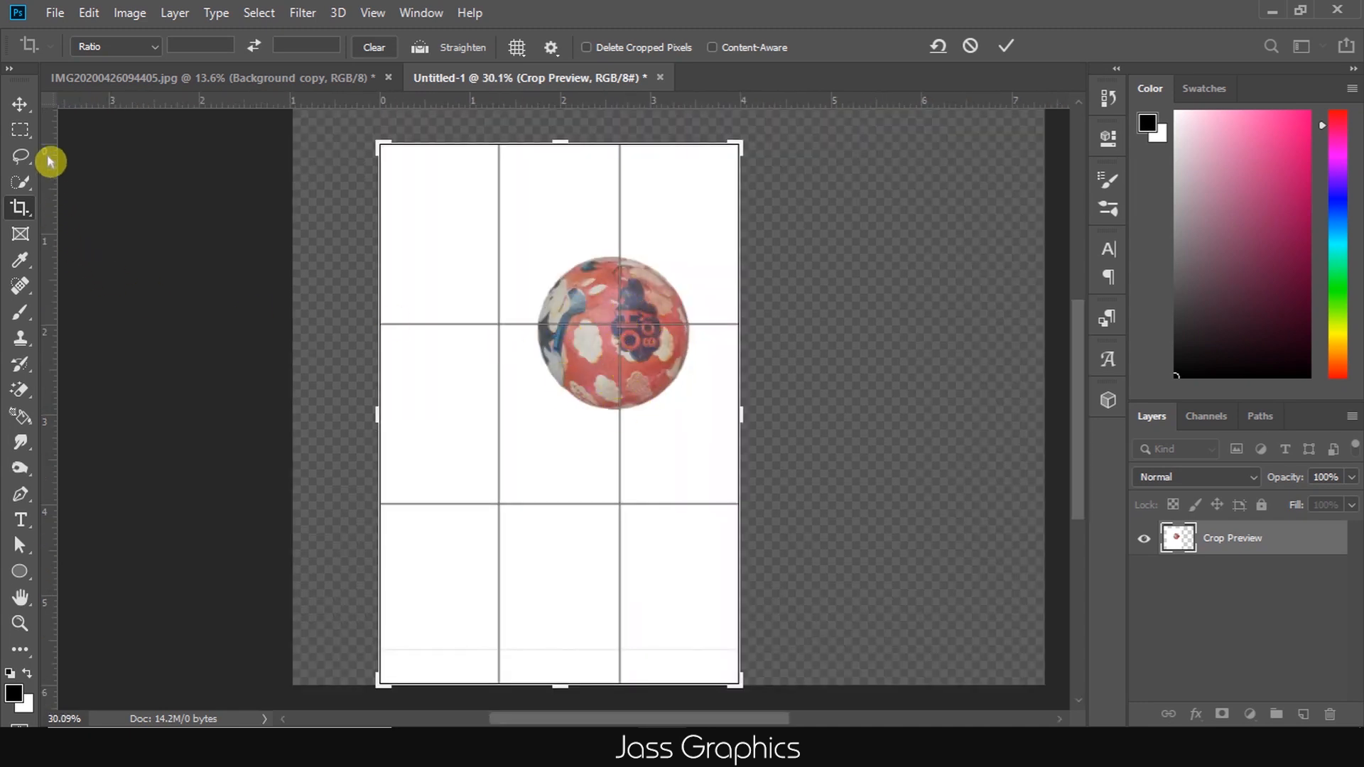
pyautogui.click(21, 106)
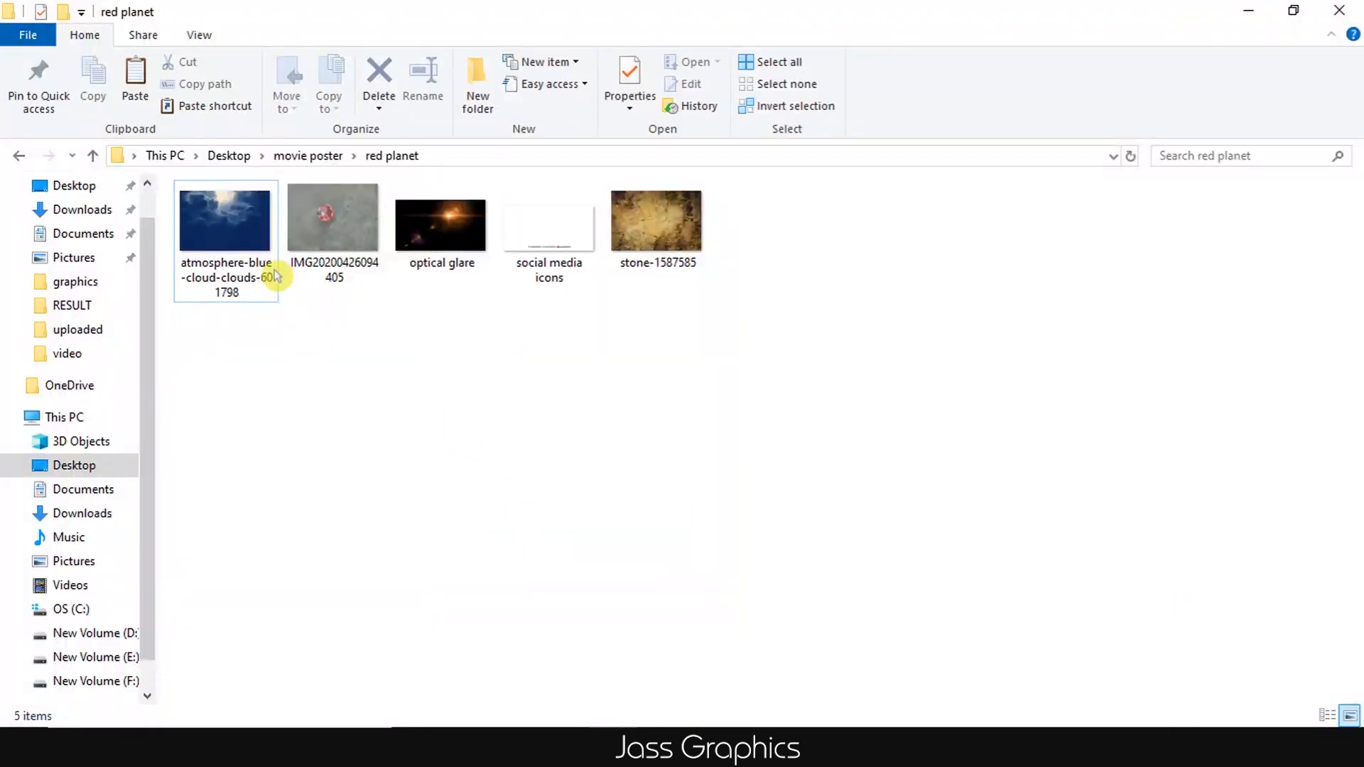
# - Place the blue atmosphere cloud image, rotated 90 degrees and enlarged over the whole page, beneath the ball layer
pyautogui.click(245, 231)
pyautogui.moveTo(245, 231); pyautogui.dragTo(642, 537)
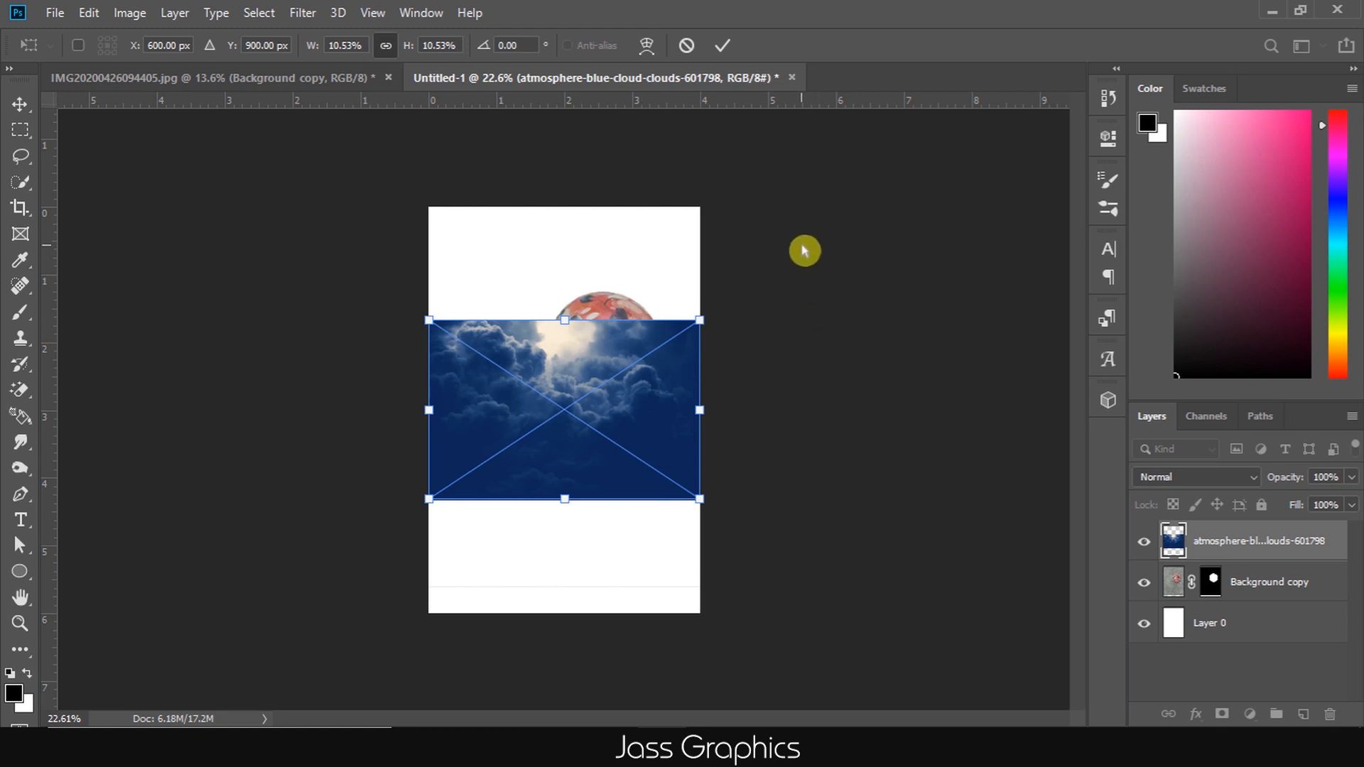
pyautogui.moveTo(708, 303); pyautogui.dragTo(725, 649)
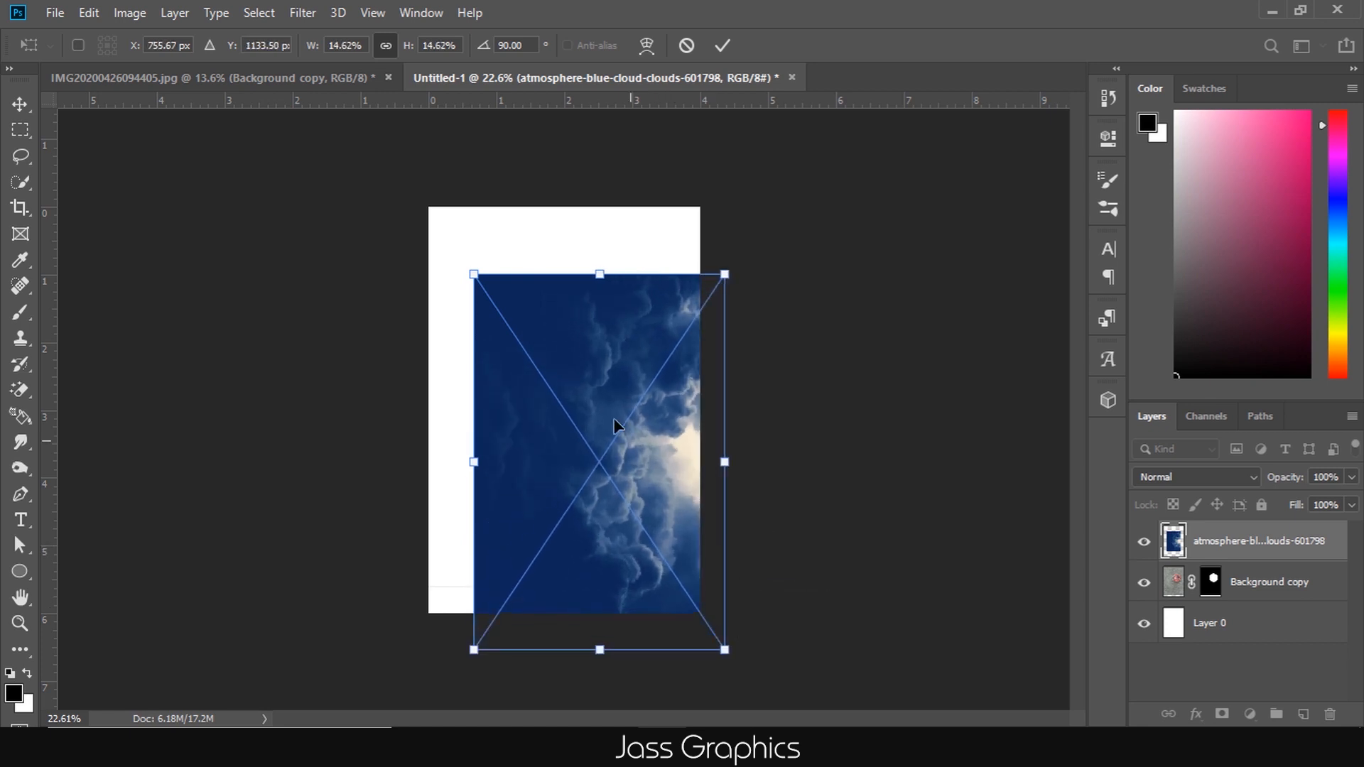
pyautogui.moveTo(476, 270); pyautogui.dragTo(359, 188)
pyautogui.moveTo(1330, 549); pyautogui.dragTo(1323, 598)
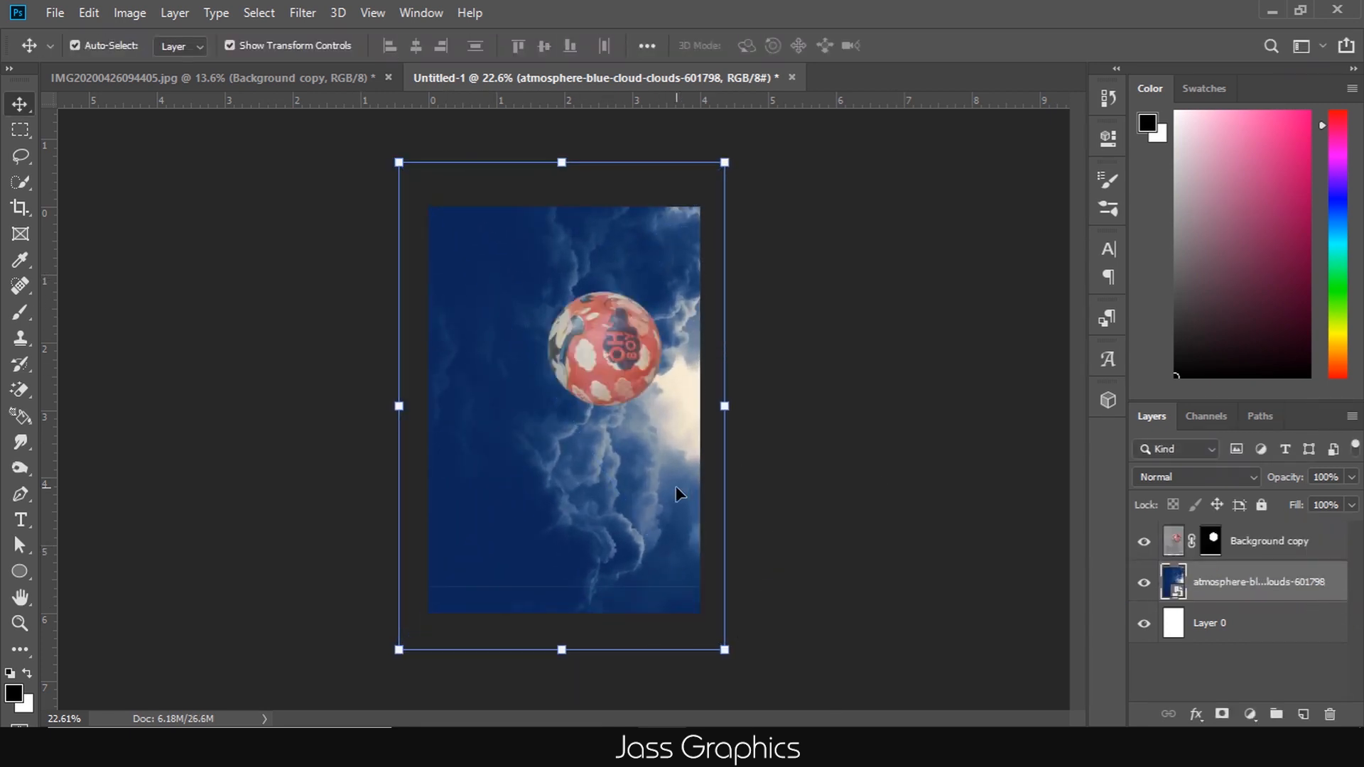
# - Enlarge and reposition the cloud image so it covers the page with its bright area just behind the ball's right edge
pyautogui.moveTo(676, 489); pyautogui.dragTo(618, 421)
pyautogui.moveTo(667, 582); pyautogui.dragTo(714, 625)
pyautogui.click(830, 425)
pyautogui.moveTo(343, 640); pyautogui.dragTo(286, 721)
pyautogui.moveTo(643, 460); pyautogui.dragTo(613, 424)
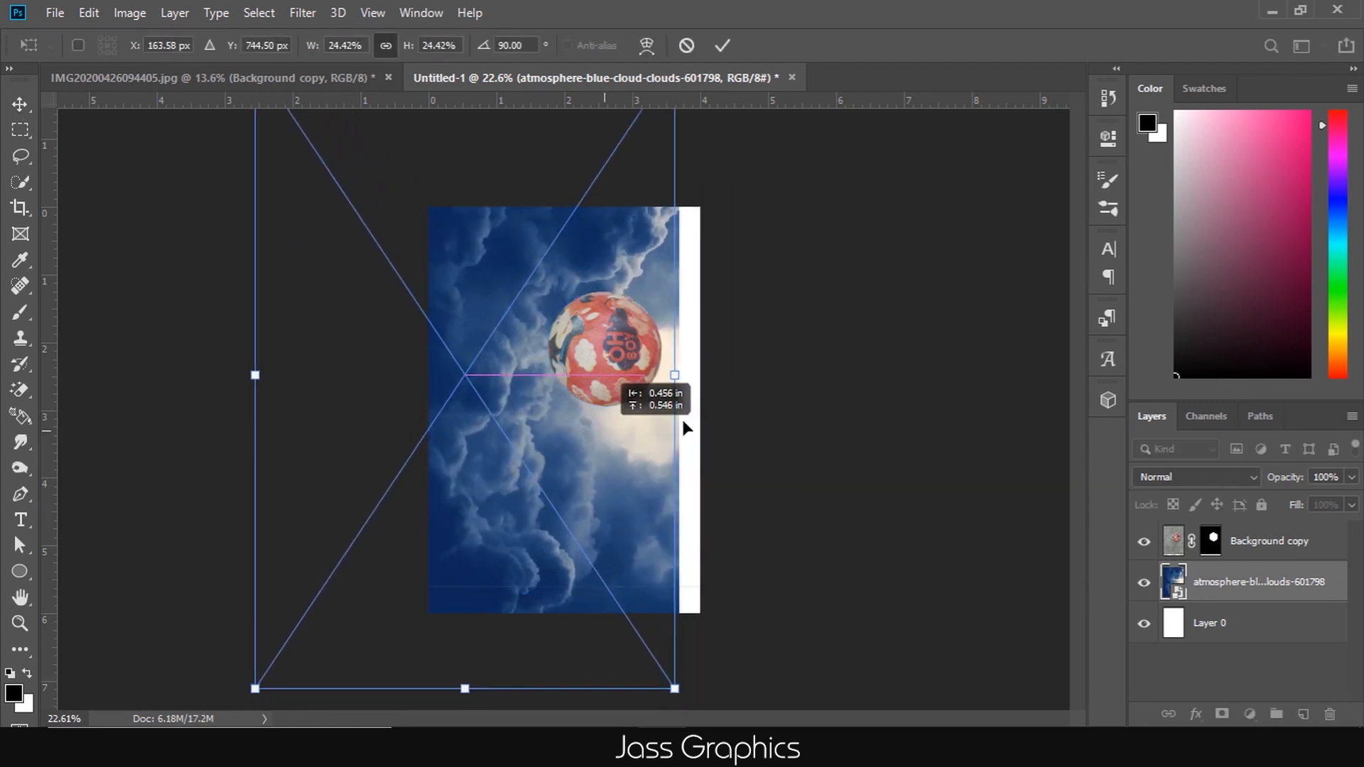
pyautogui.moveTo(675, 375); pyautogui.dragTo(723, 374)
pyautogui.scroll(-3, 717, 377)
pyautogui.moveTo(328, 649); pyautogui.dragTo(347, 621)
pyautogui.moveTo(347, 116); pyautogui.dragTo(358, 132)
pyautogui.press('Return')
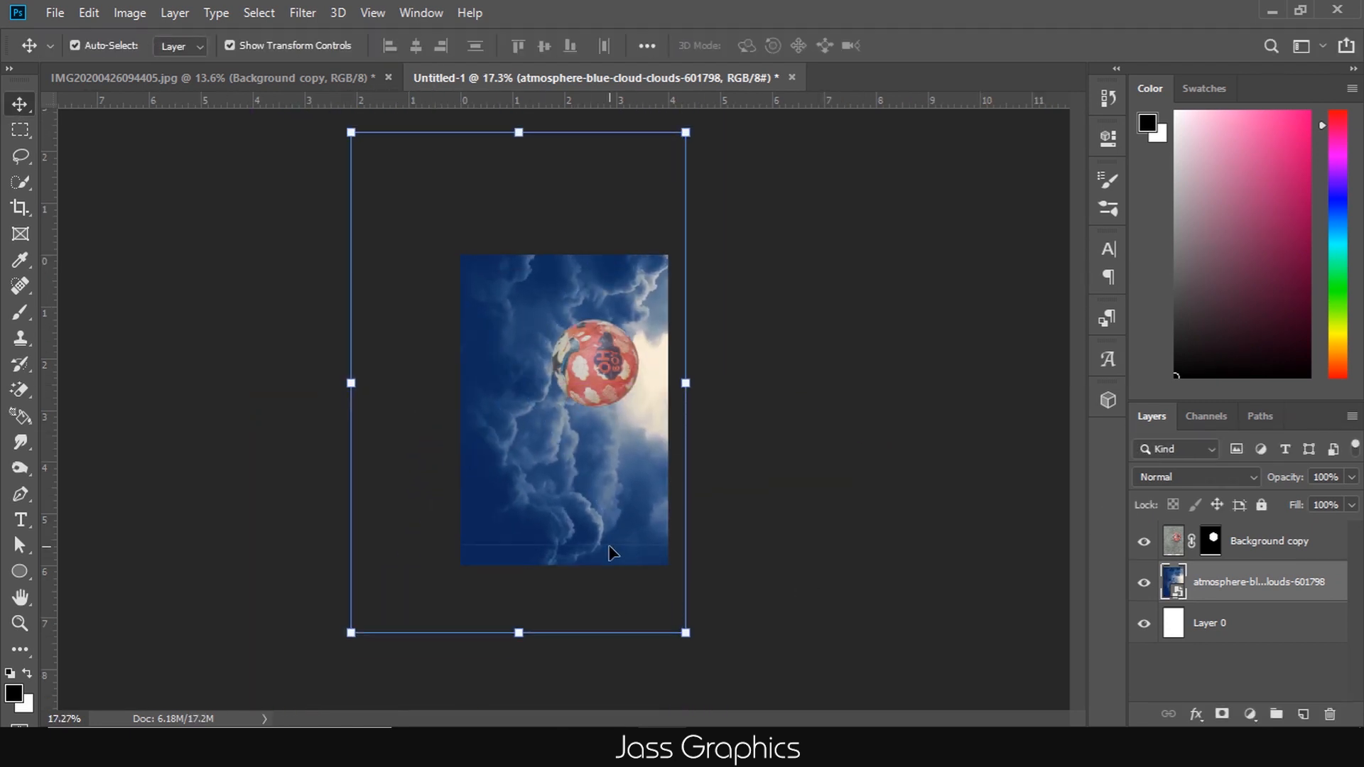
# - Paint black with the Brush on the ball layer's mask to hide the faint line near the page's lower edge
pyautogui.scroll(3, 561, 526)
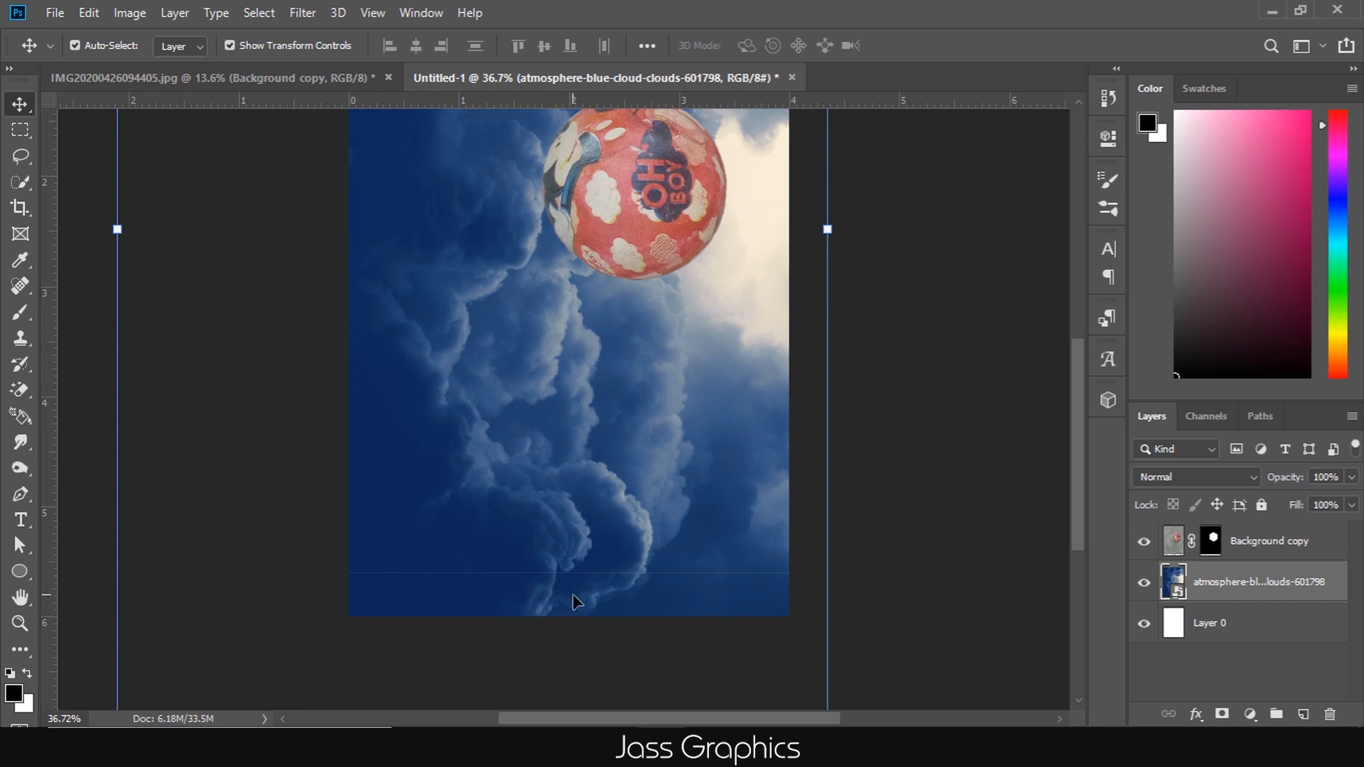
pyautogui.click(1229, 526)
pyautogui.click(1212, 542)
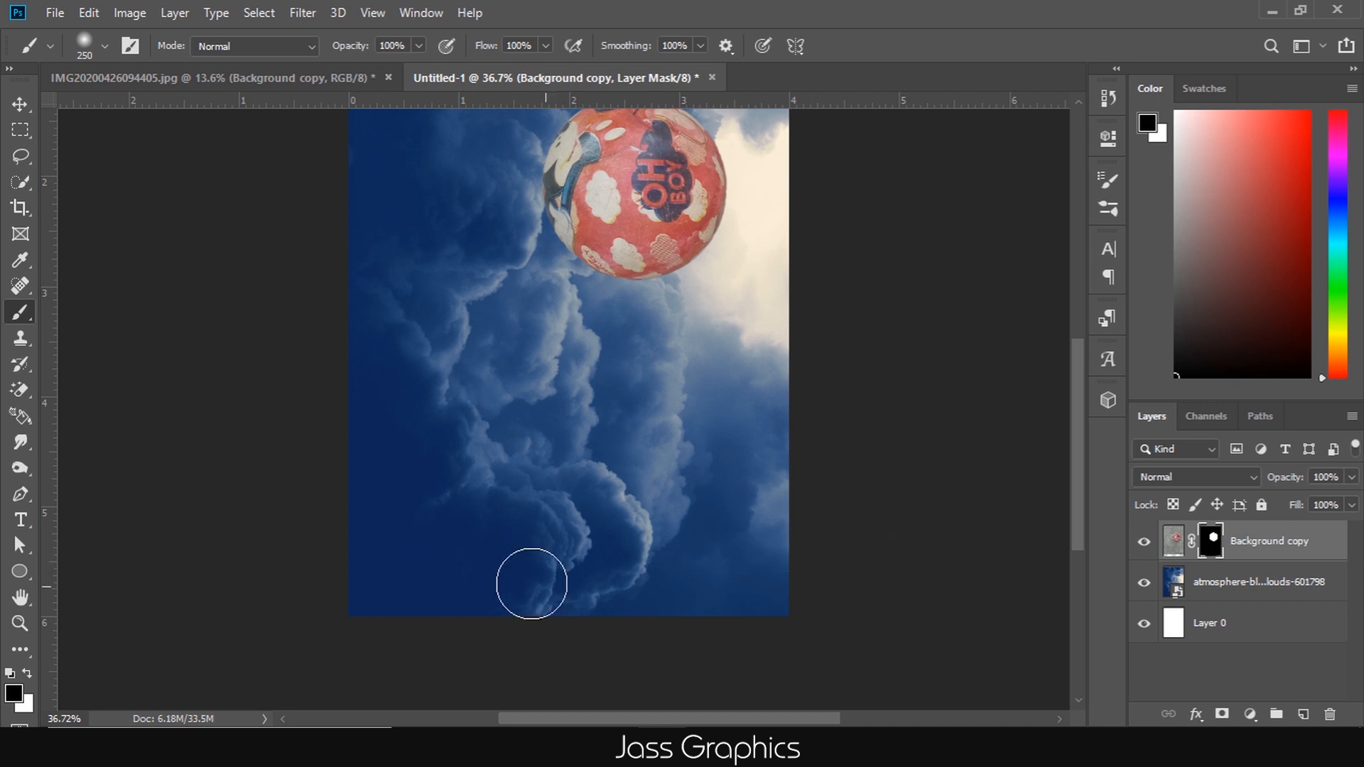
pyautogui.scroll(-2, 587, 539)
pyautogui.click(20, 105)
pyautogui.click(1064, 316)
pyautogui.scroll(-1, 654, 329)
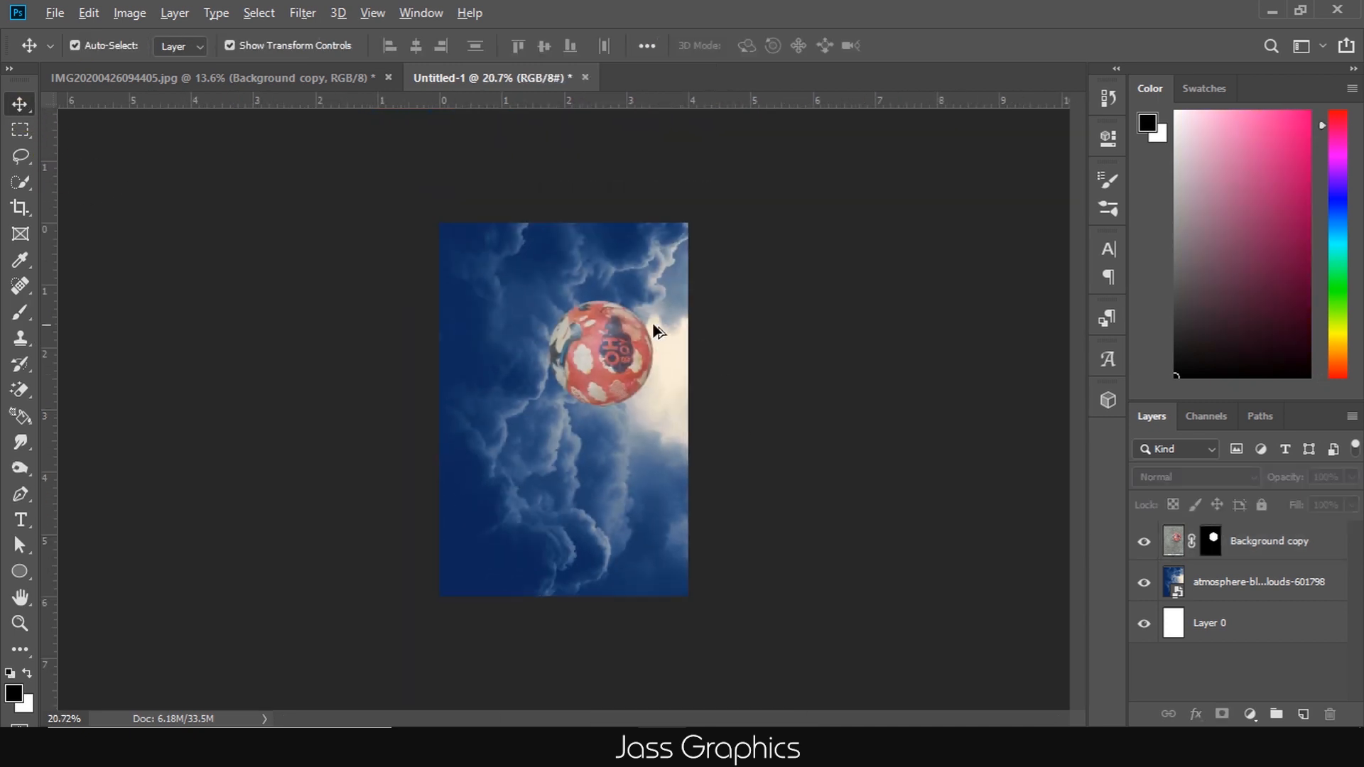
pyautogui.scroll(1, 655, 329)
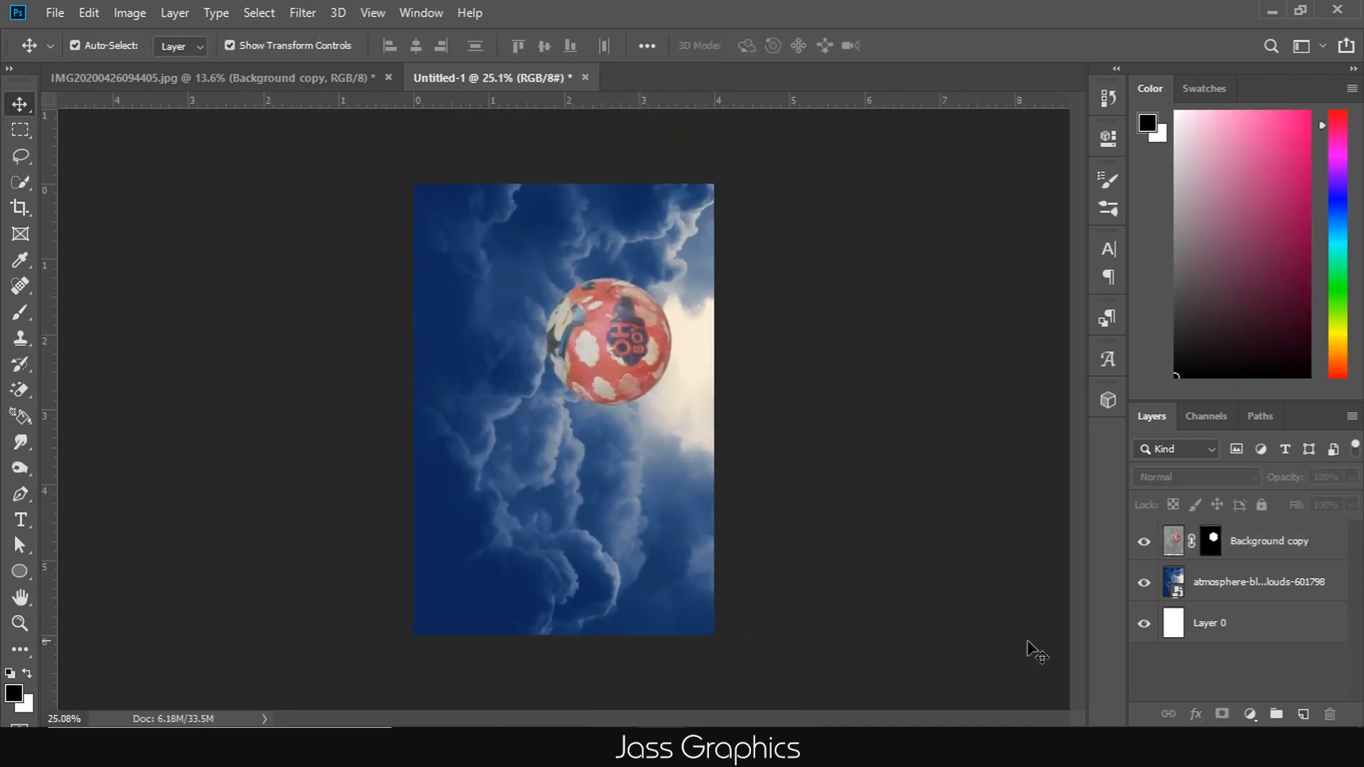
# - Add a yellow (#ddc603) Solid Color fill layer above the ball and clip it to the ball layer
pyautogui.click(1267, 546)
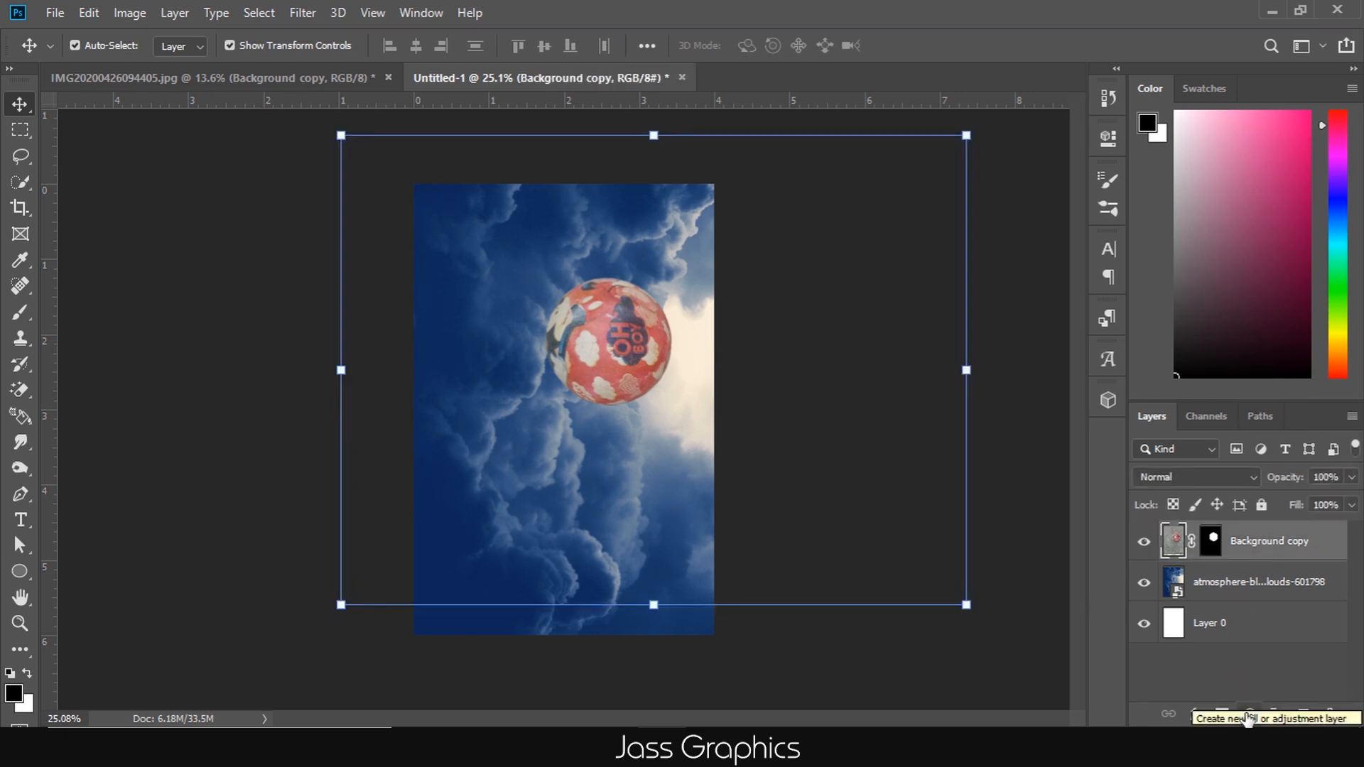
pyautogui.click(1248, 714)
pyautogui.click(1244, 375)
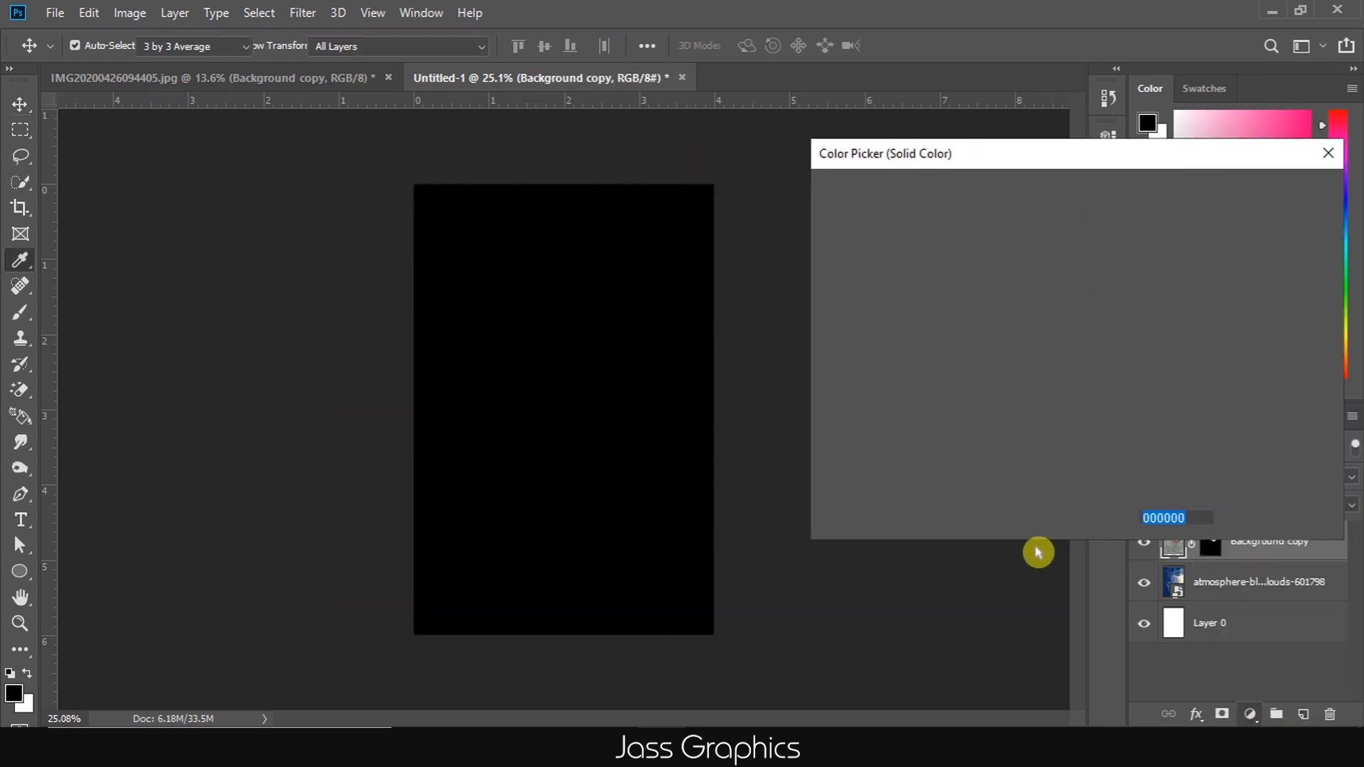
pyautogui.click(1104, 414)
pyautogui.click(1052, 258)
pyautogui.click(1113, 417)
pyautogui.moveTo(1052, 258); pyautogui.dragTo(1073, 235)
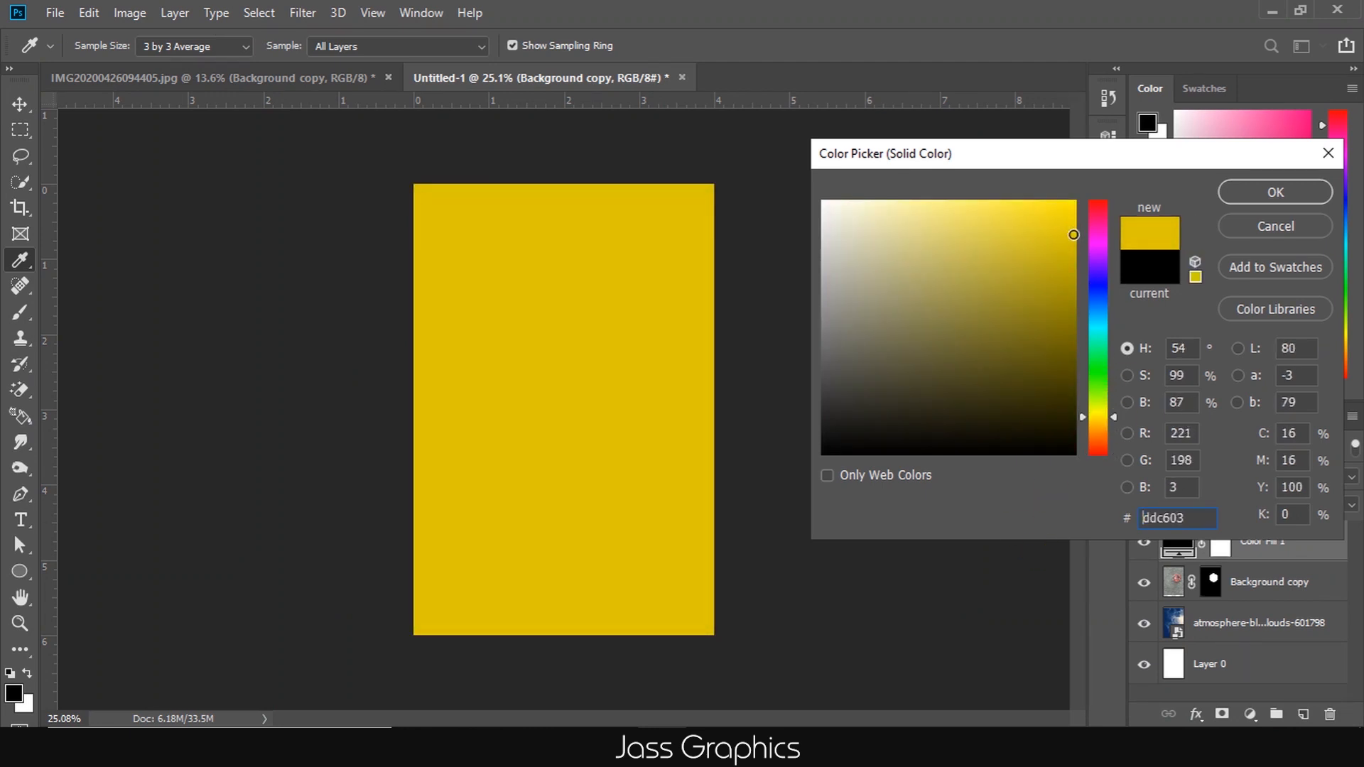
pyautogui.click(1273, 194)
pyautogui.press('v')
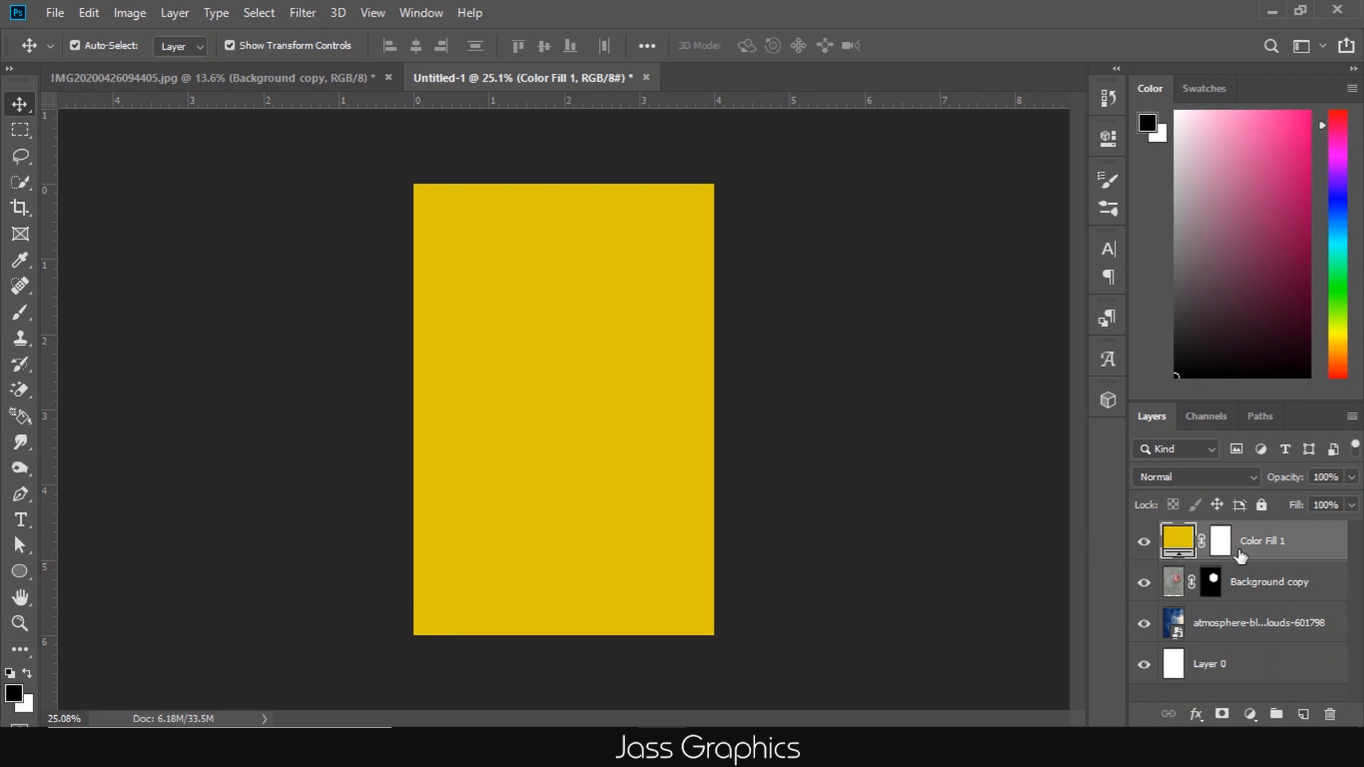
pyautogui.keyDown('alt'); pyautogui.click(1318, 558); pyautogui.keyUp('alt')
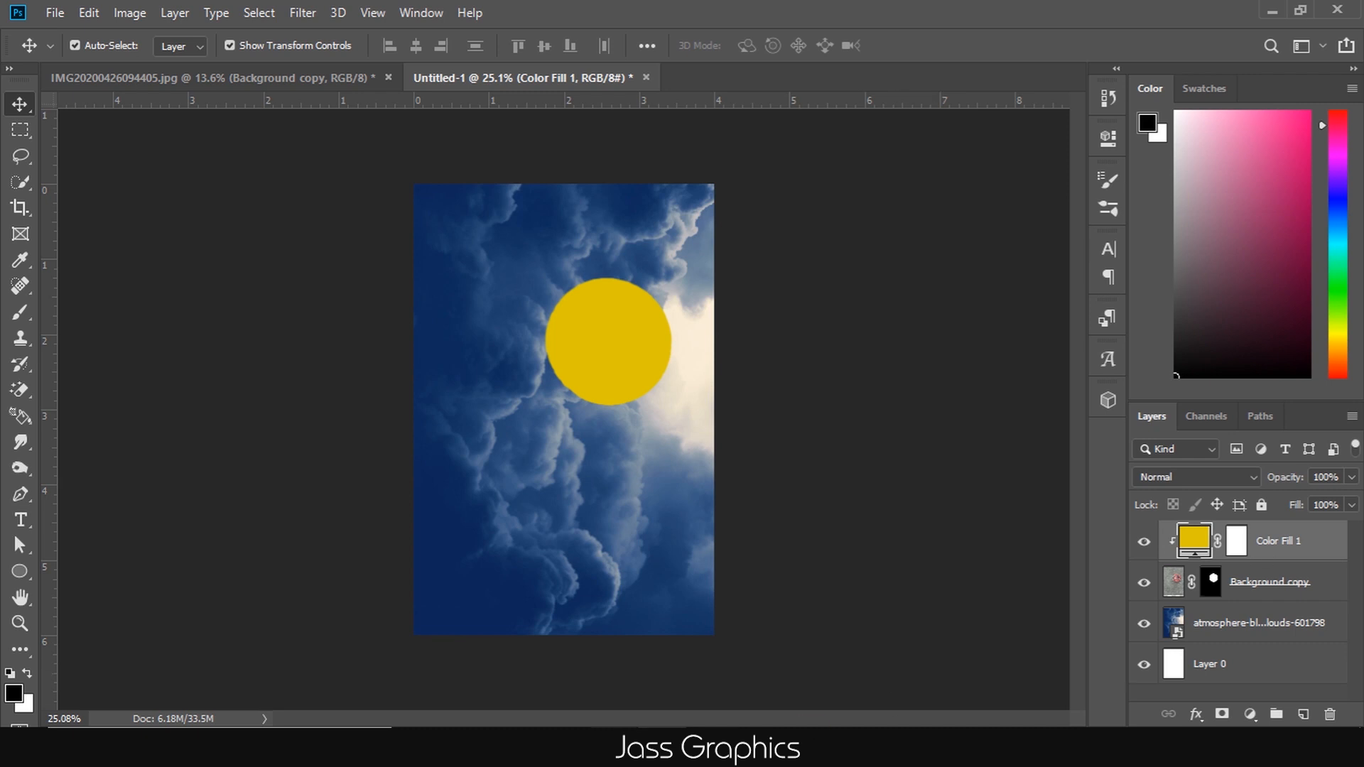
# - Place the stone-1587585 image, scaled to about 17% so it covers the ball, and clip it to the ball
pyautogui.hotkey('alt', 'Tab')
pyautogui.moveTo(670, 214); pyautogui.dragTo(659, 312)
pyautogui.moveTo(738, 428); pyautogui.dragTo(659, 392)
pyautogui.moveTo(441, 234); pyautogui.dragTo(486, 264)
pyautogui.moveTo(591, 323); pyautogui.dragTo(630, 330)
pyautogui.moveTo(531, 398); pyautogui.dragTo(520, 406)
pyautogui.press('Return')
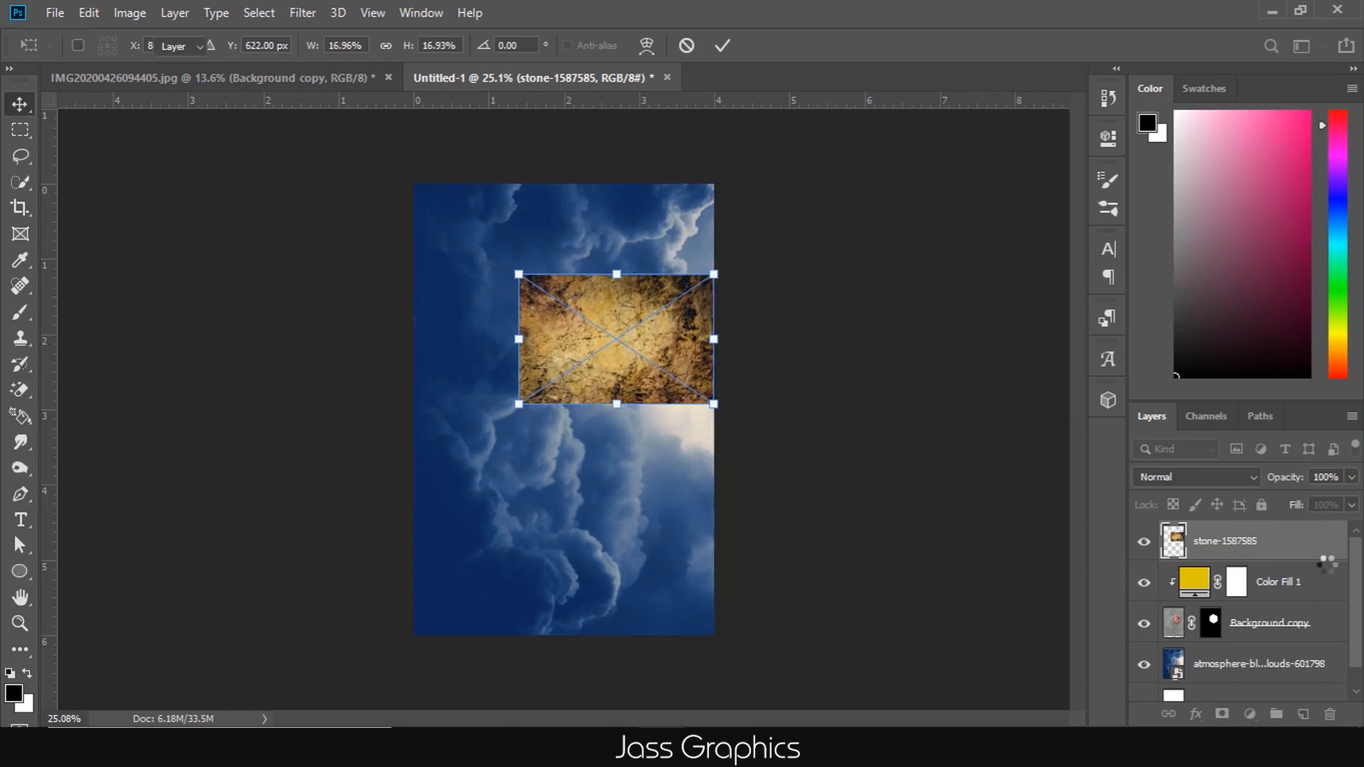
pyautogui.keyDown('alt'); pyautogui.click(1325, 557); pyautogui.keyUp('alt')
# - Set the stone texture layer's blend mode to Multiply
pyautogui.click(1214, 480)
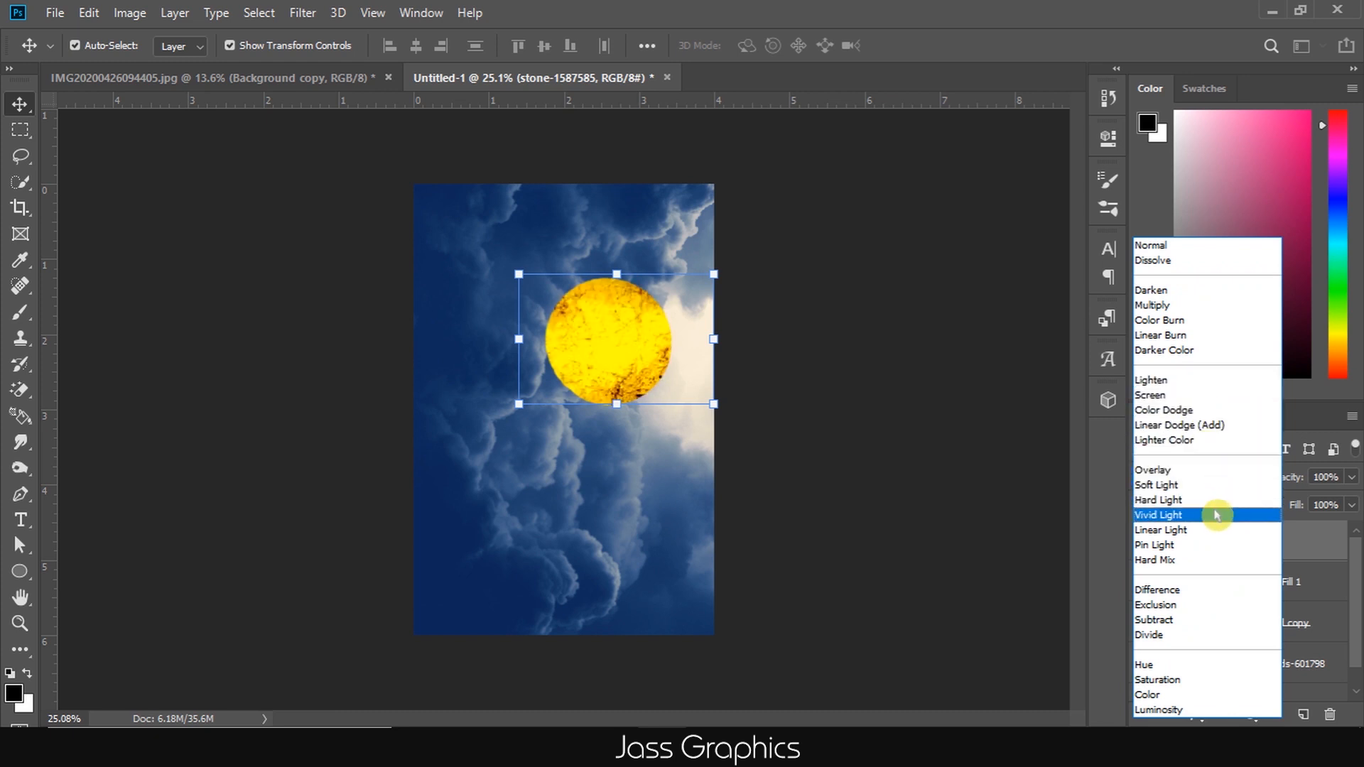
pyautogui.click(1208, 312)
pyautogui.click(923, 474)
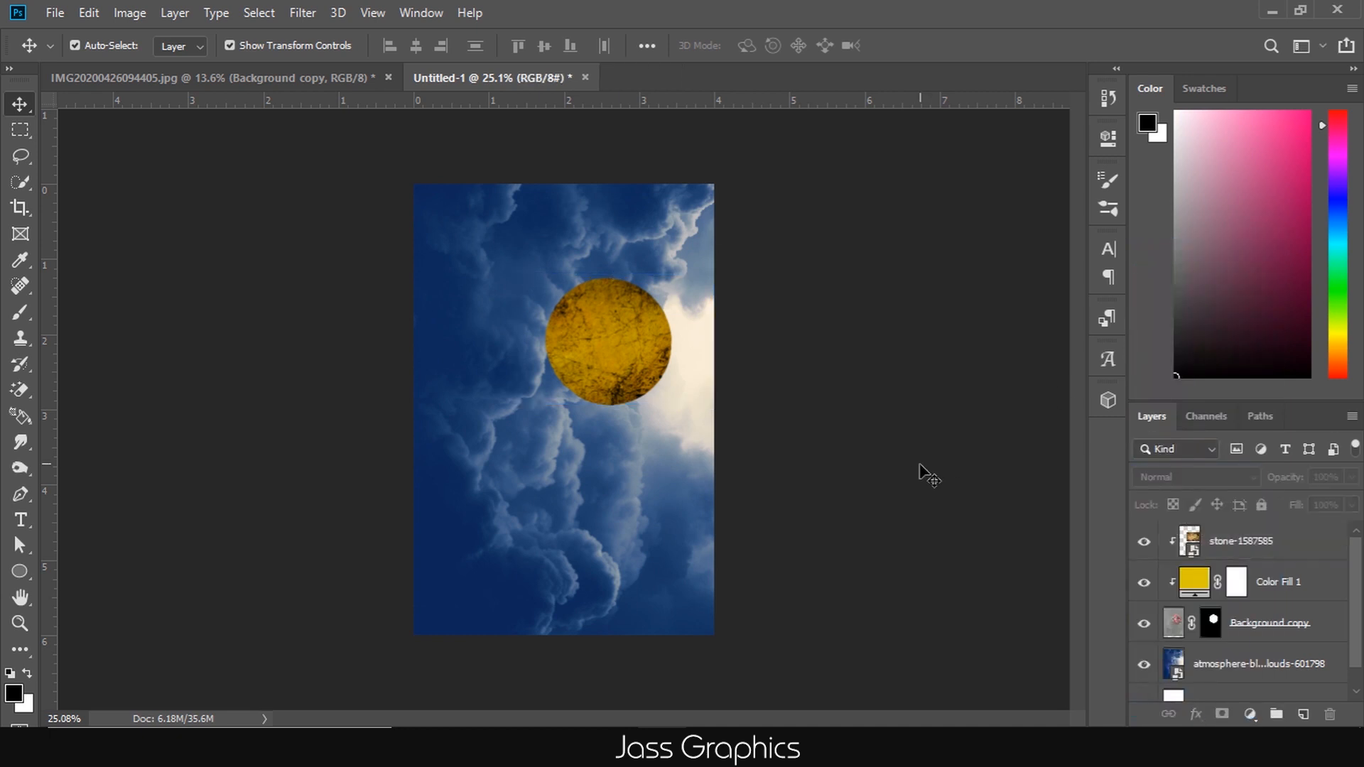
pyautogui.click(1242, 557)
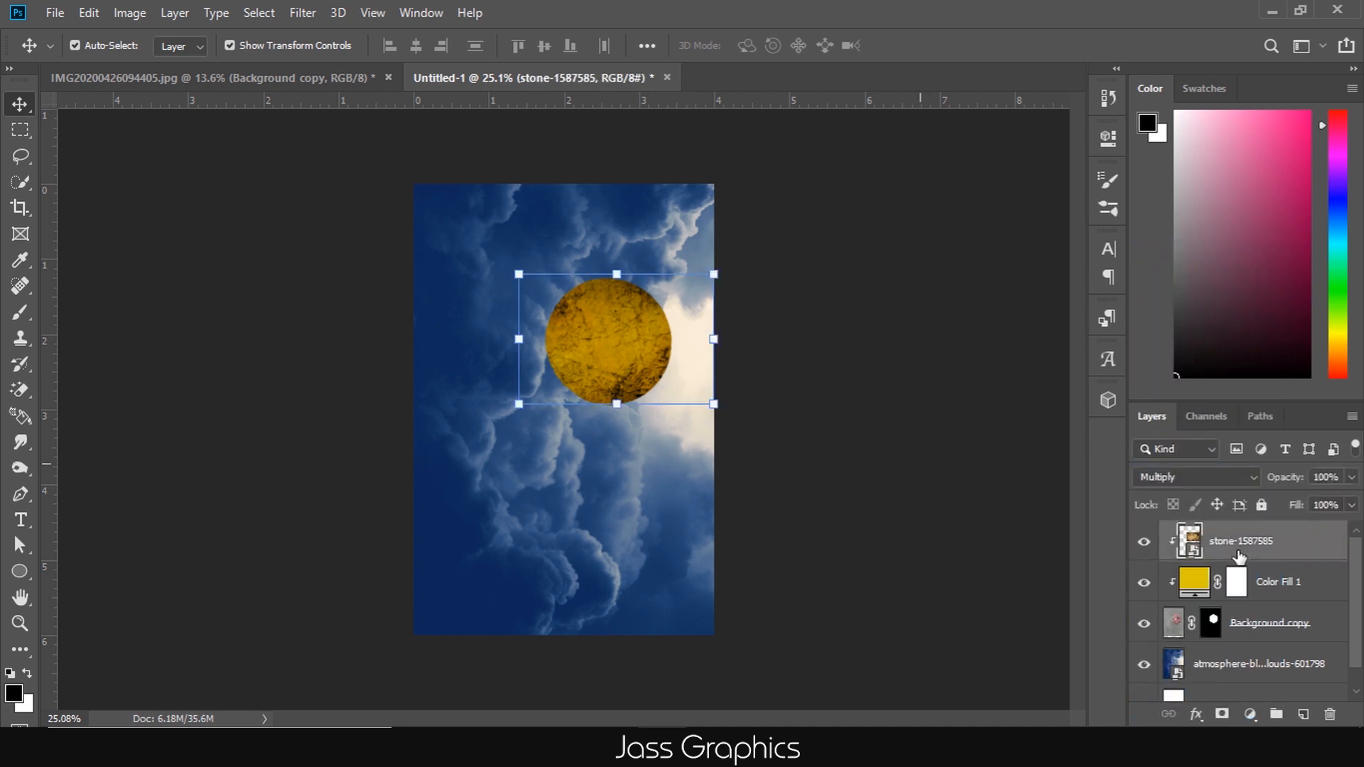
pyautogui.click(897, 547)
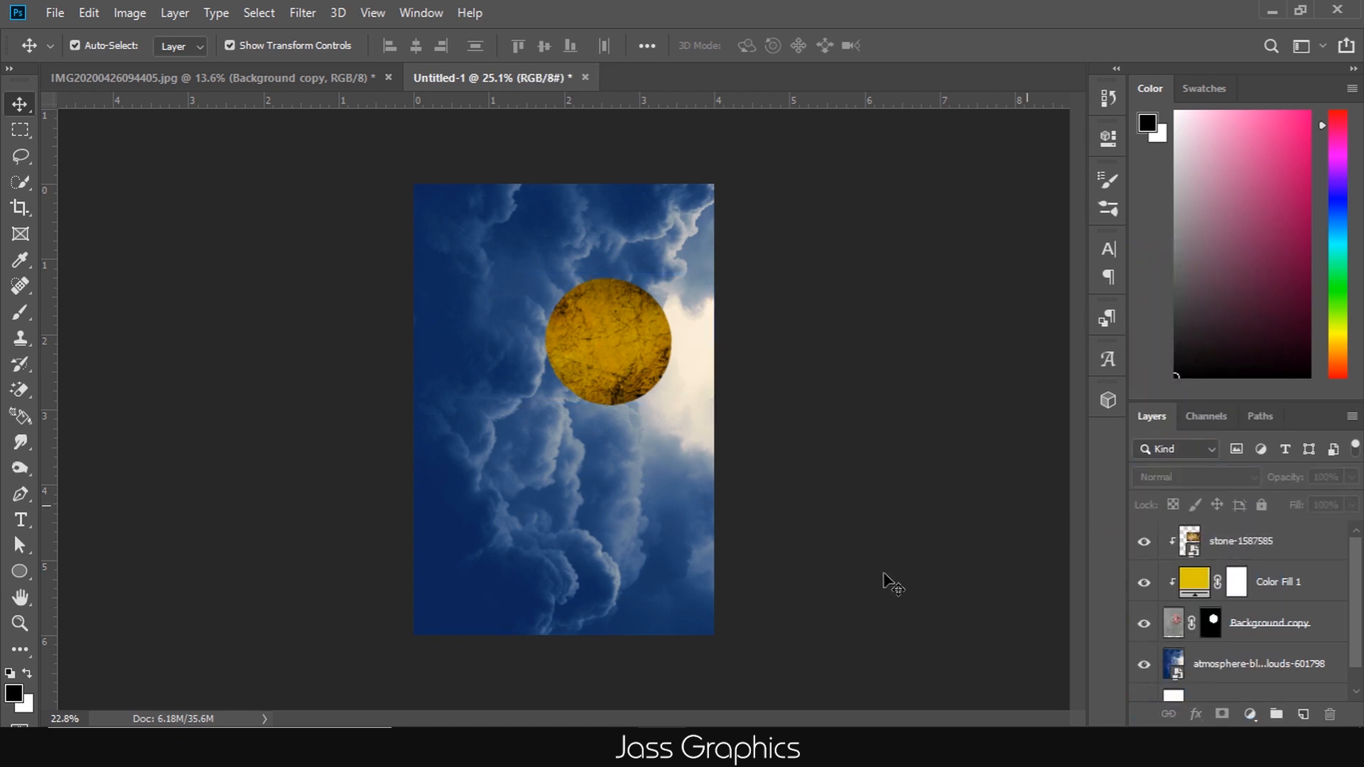
pyautogui.scroll(-1, 887, 582)
pyautogui.scroll(2, 678, 506)
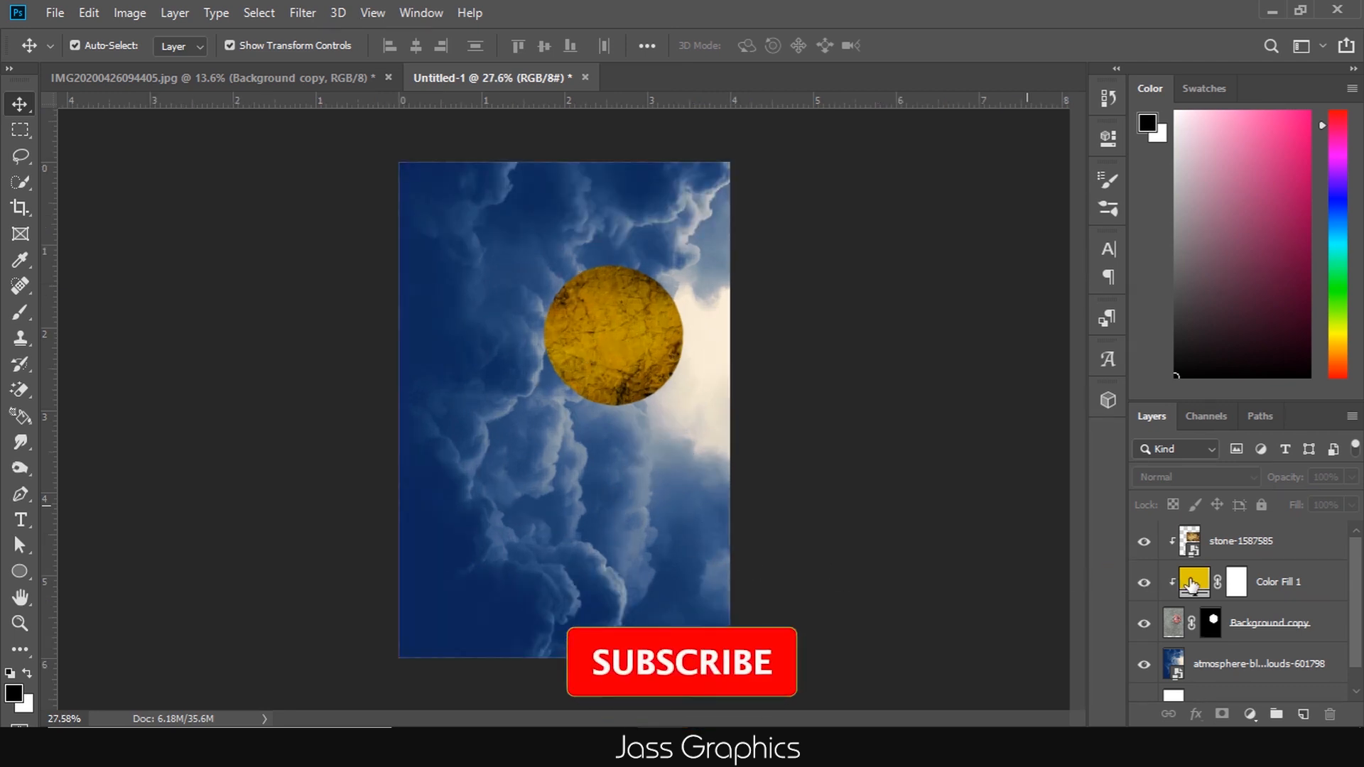
# - Colorize the cloud layer with Hue/Saturation using hue 61 and saturation 25
pyautogui.click(742, 561)
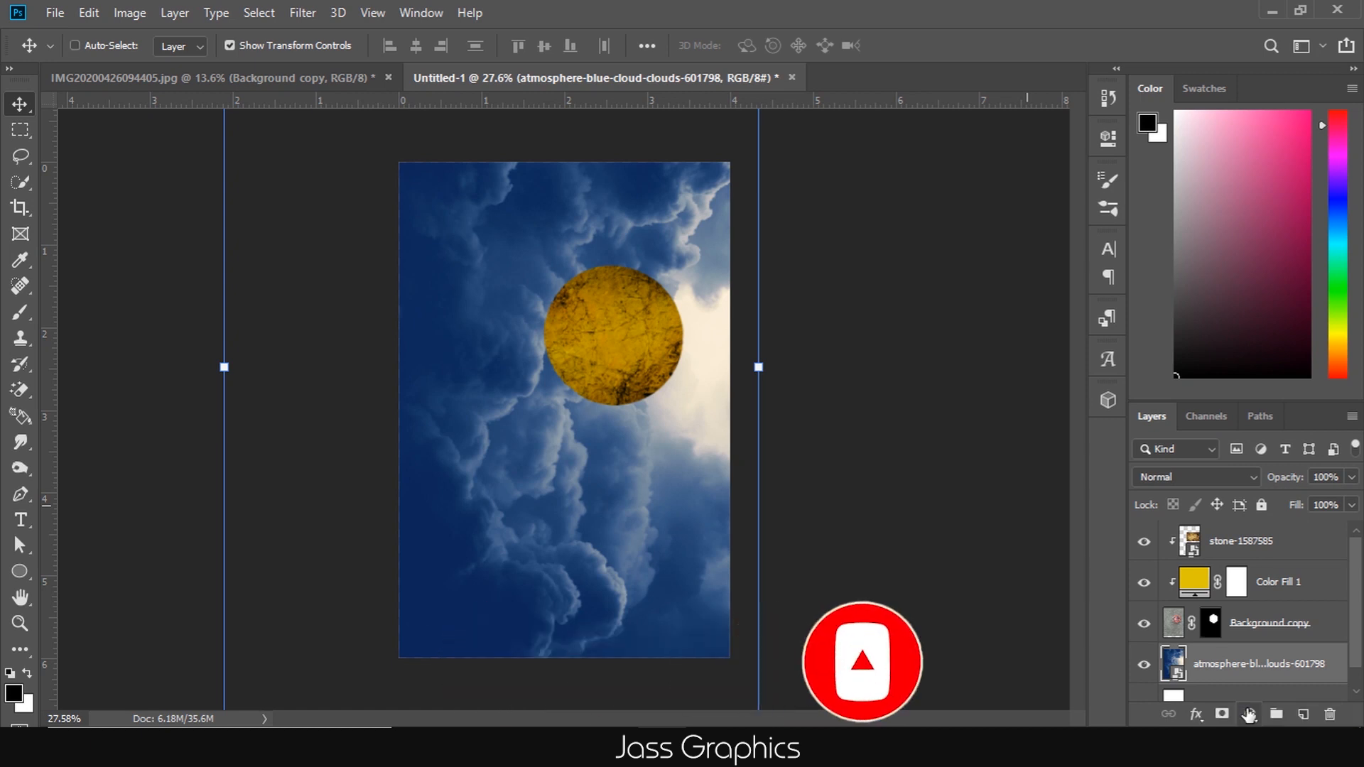
pyautogui.hotkey('ctrl', 'u')
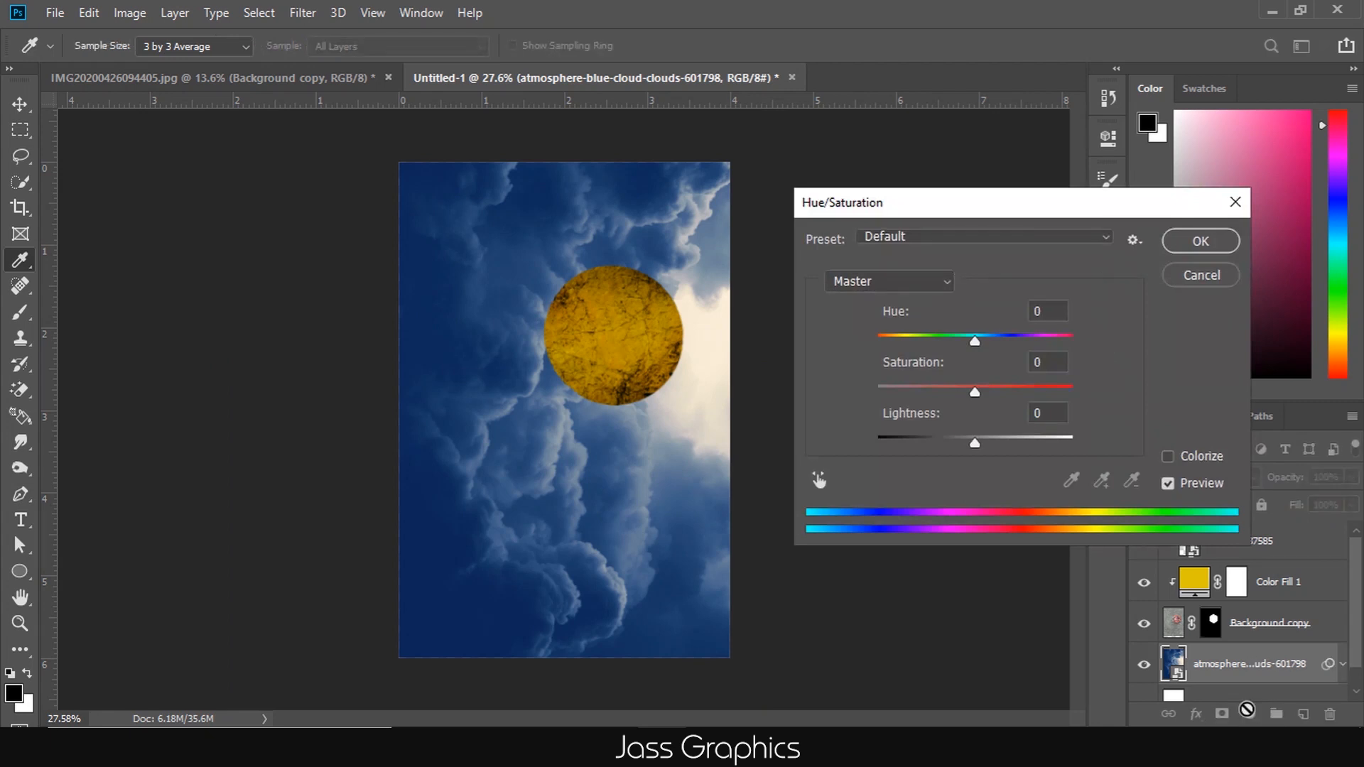
pyautogui.moveTo(975, 341); pyautogui.dragTo(915, 354)
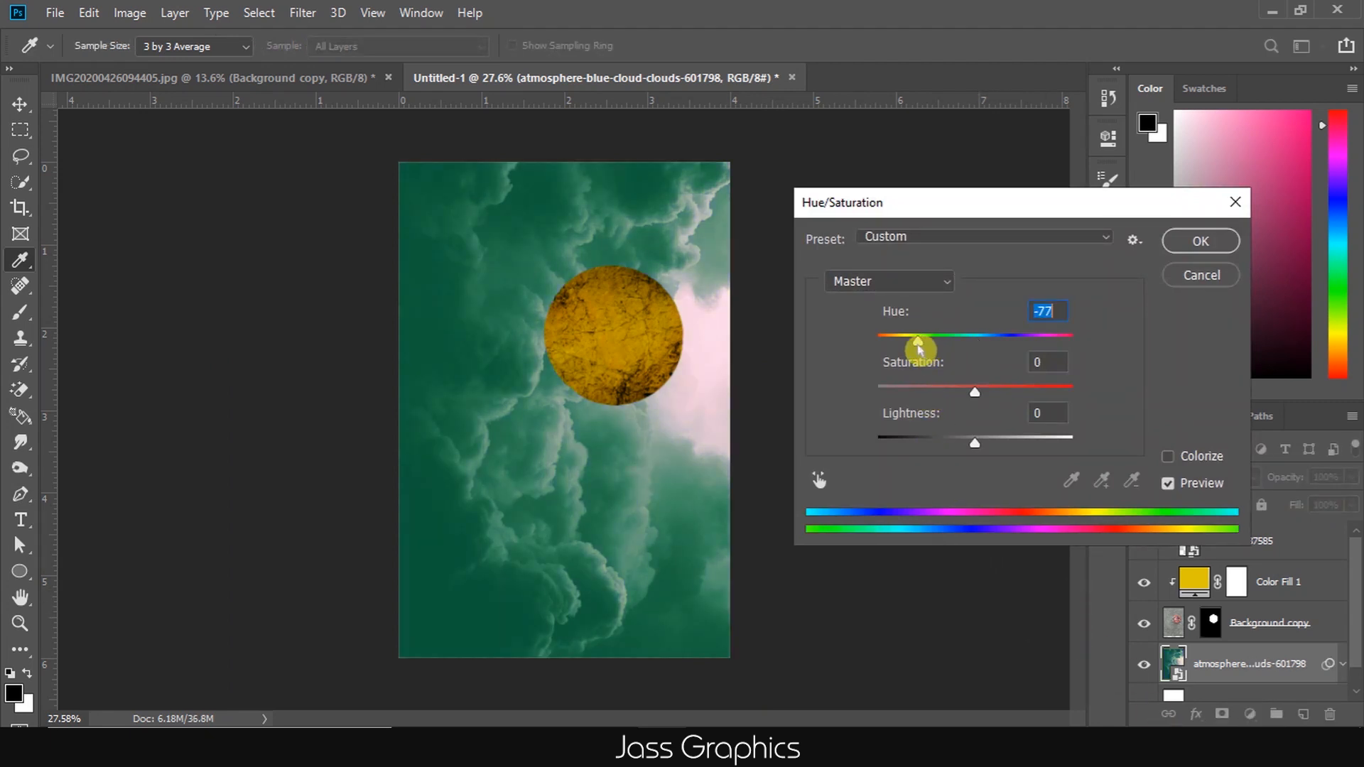
pyautogui.click(1201, 458)
pyautogui.moveTo(1056, 341); pyautogui.dragTo(912, 374)
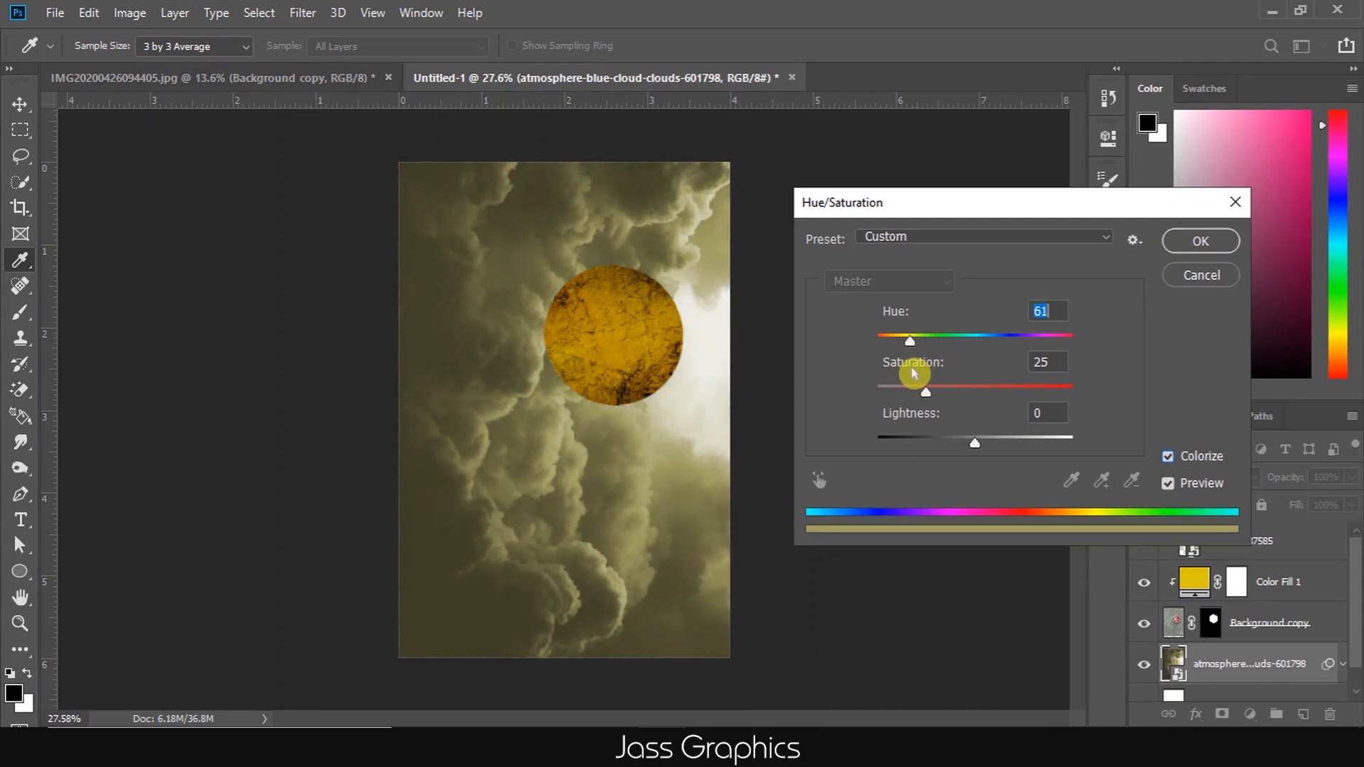
pyautogui.click(1199, 245)
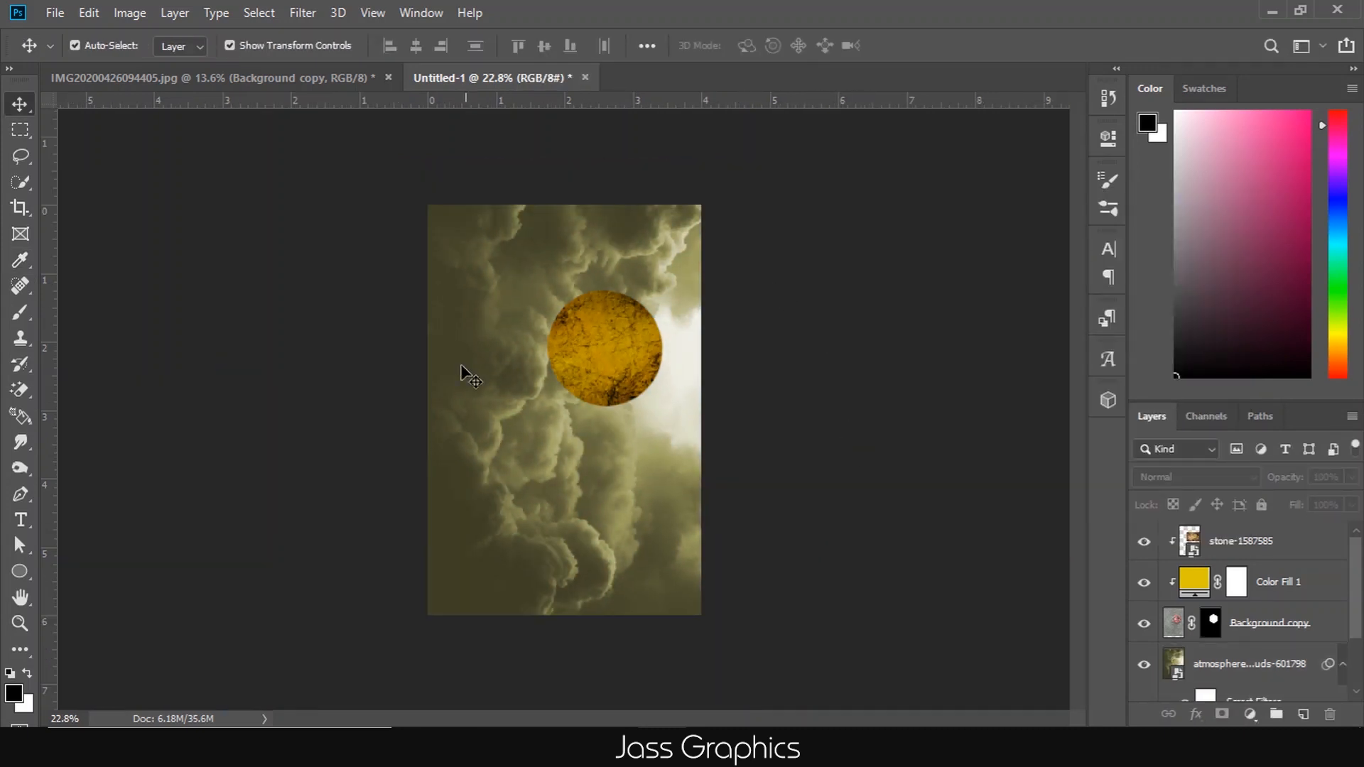
# - Add a Color Lookup adjustment layer above the stone texture using the EdgyAmber.3DL 3DLUT file
pyautogui.click(1250, 714)
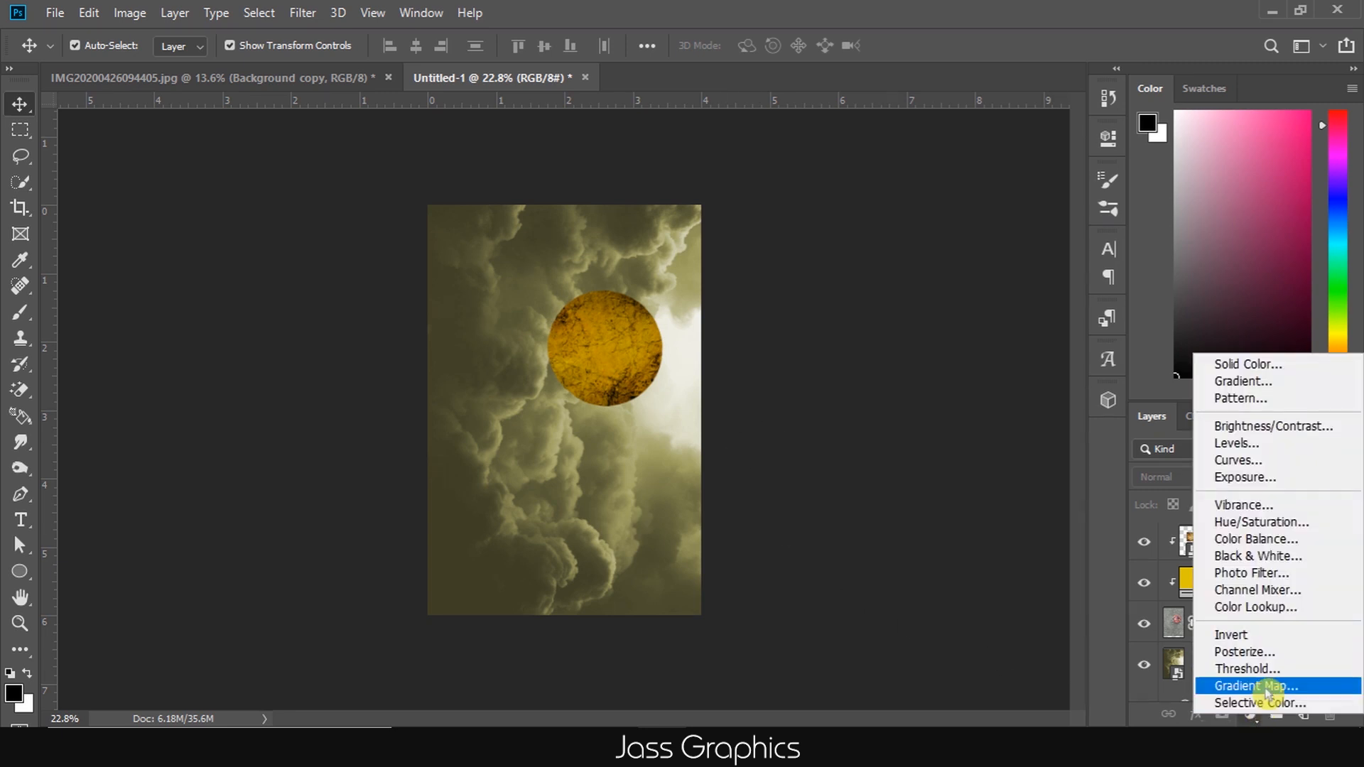
pyautogui.click(1260, 608)
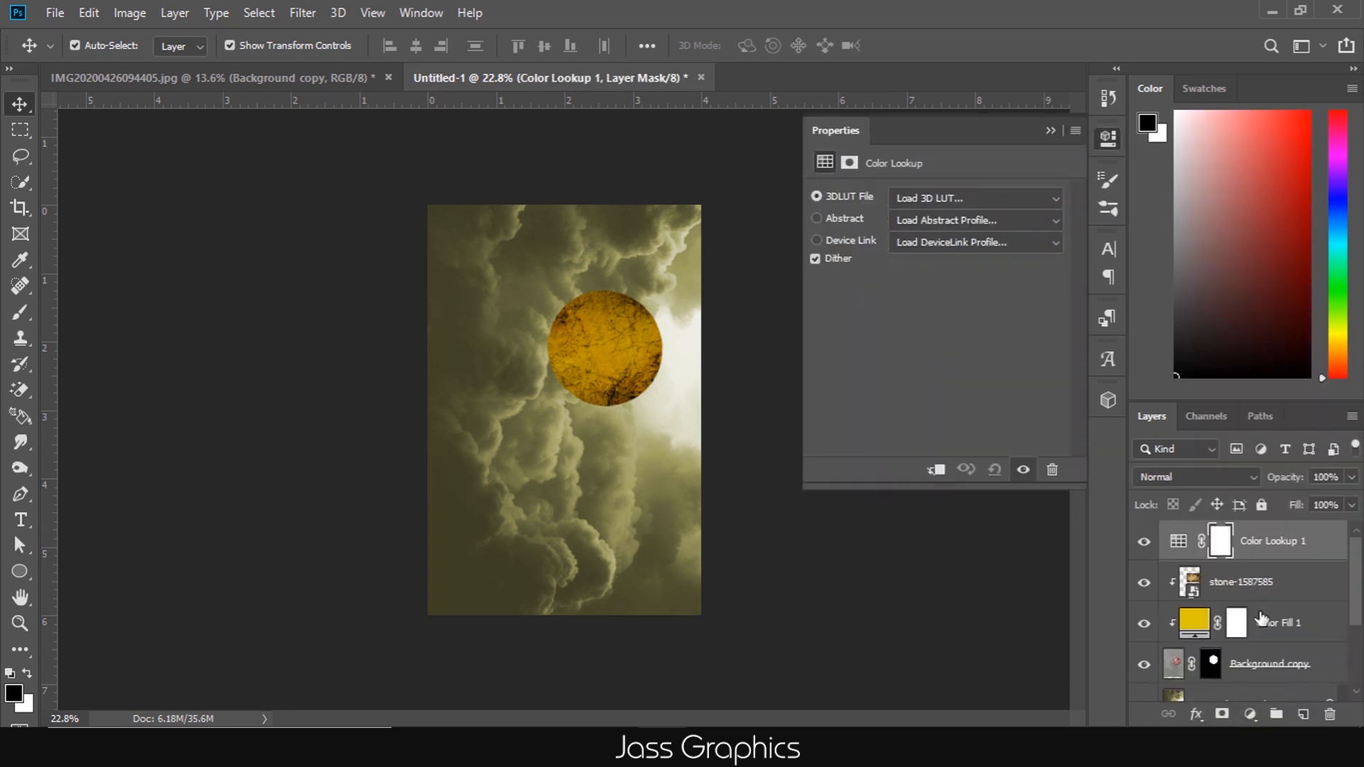
pyautogui.click(1037, 198)
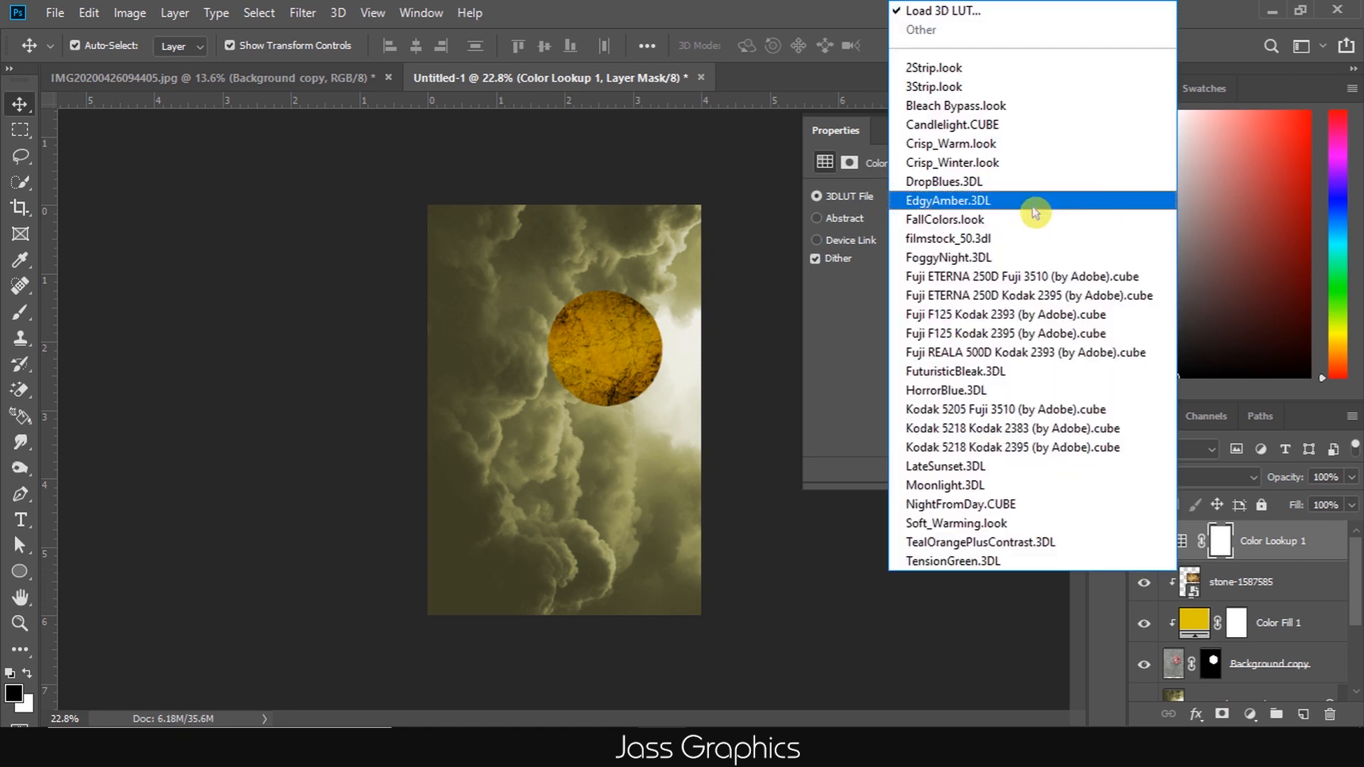
pyautogui.click(1023, 66)
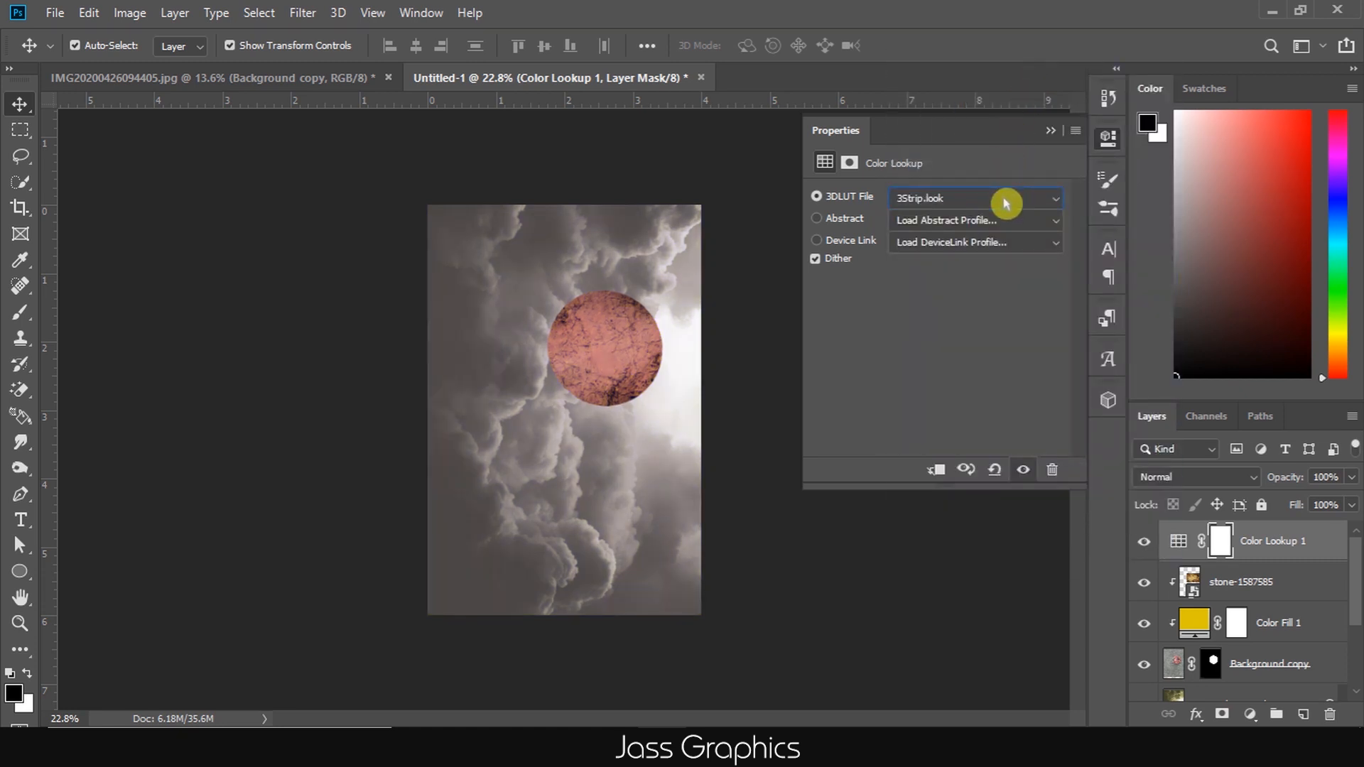
pyautogui.press('Down')
pyautogui.press('Down')
pyautogui.press('Down')
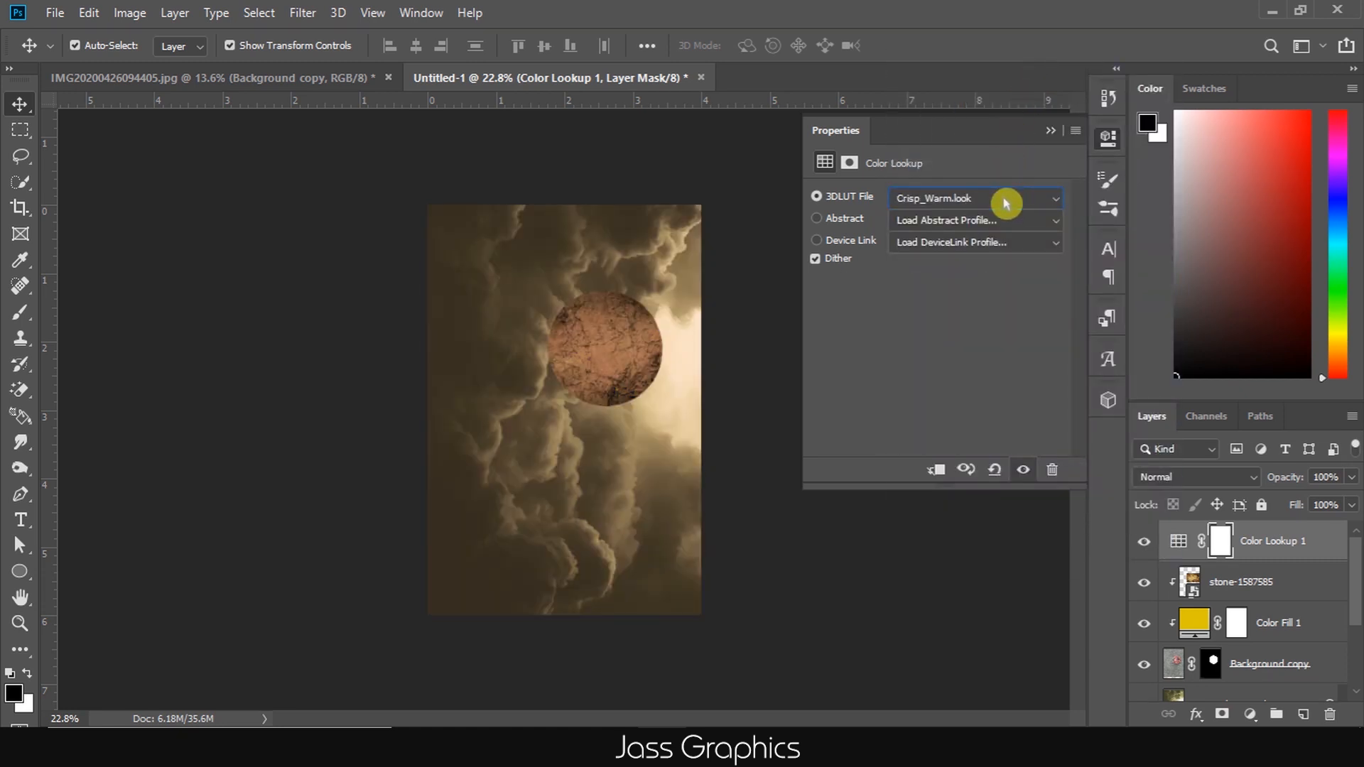
pyautogui.press('Down')
pyautogui.press('Down')
pyautogui.press('Down')
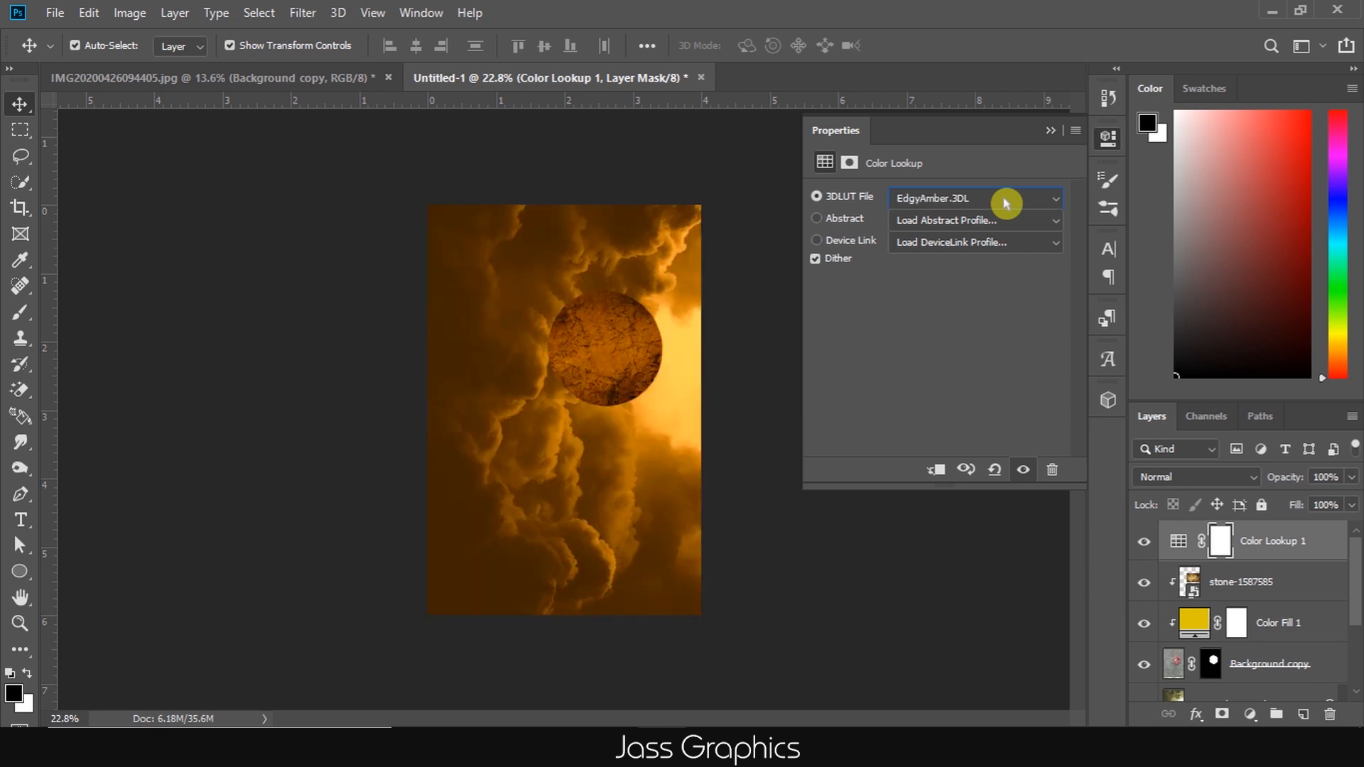
pyautogui.click(1050, 131)
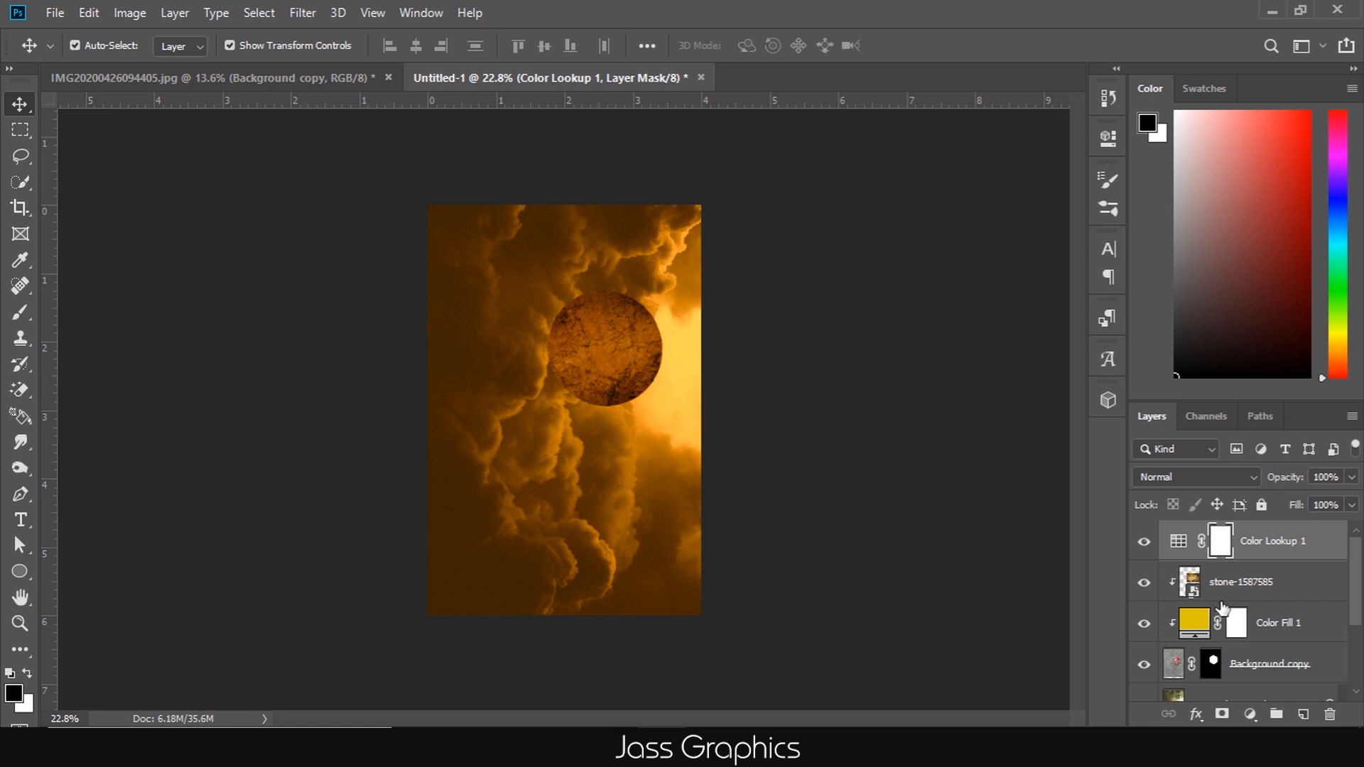
# - Change the cloud layer's Hue/Saturation smart filter to hue 73 and saturation 49
pyautogui.scroll(-3, 1176, 671)
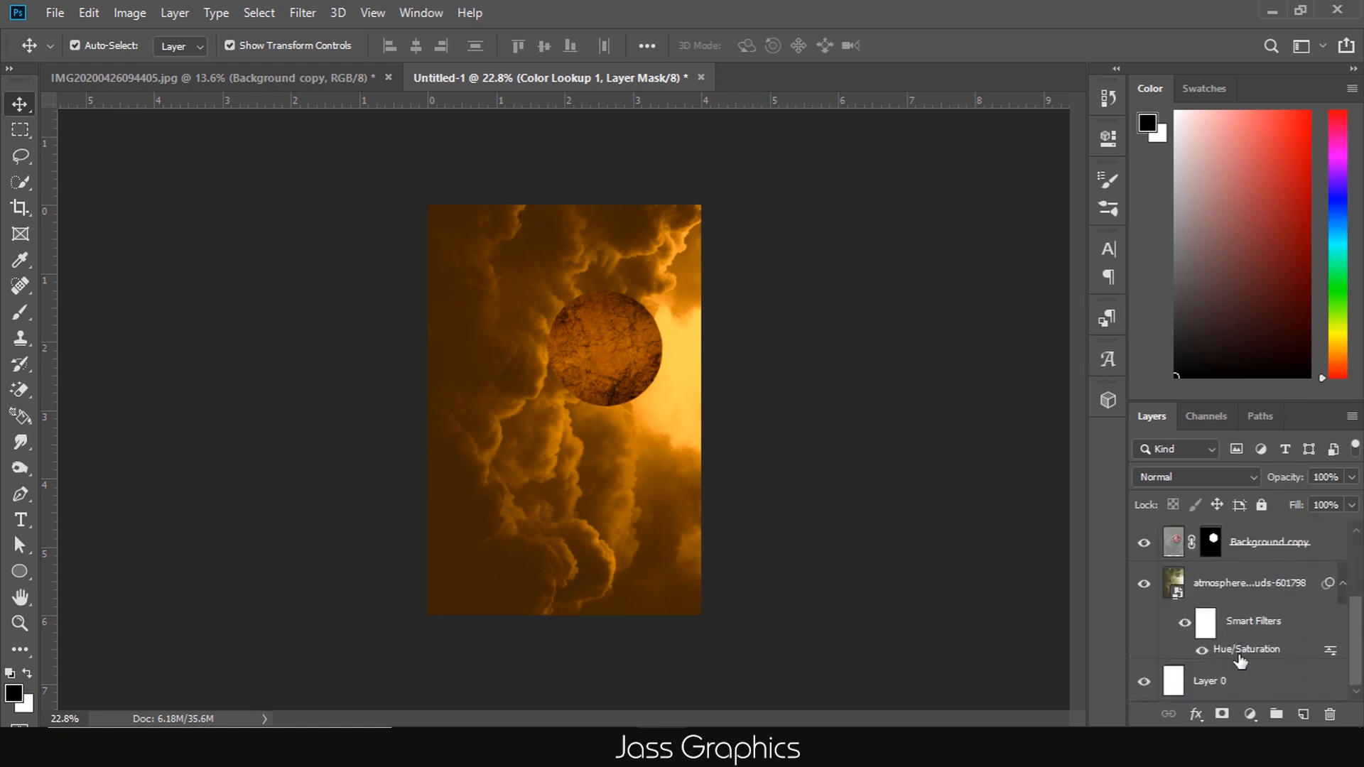
pyautogui.doubleClick(1239, 659)
pyautogui.moveTo(927, 390); pyautogui.dragTo(974, 392)
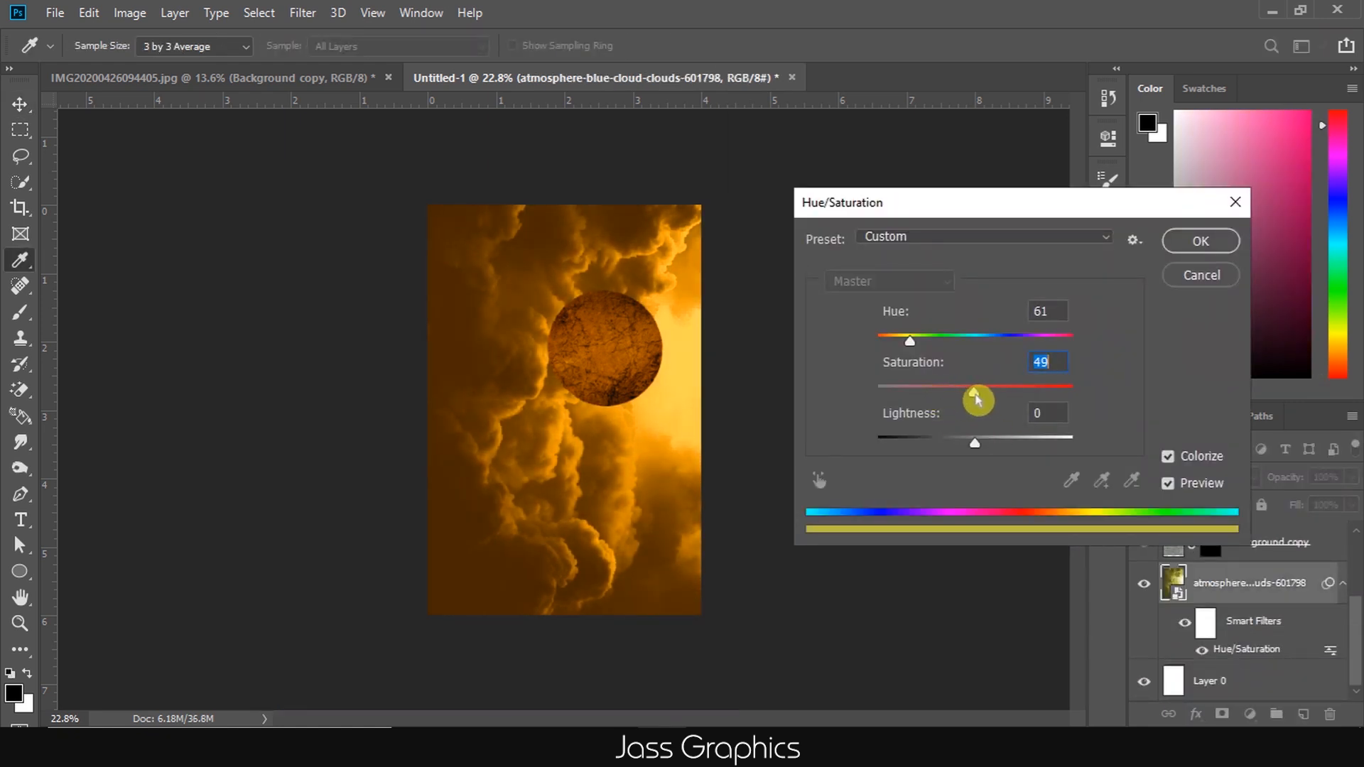
pyautogui.moveTo(905, 338); pyautogui.dragTo(922, 346)
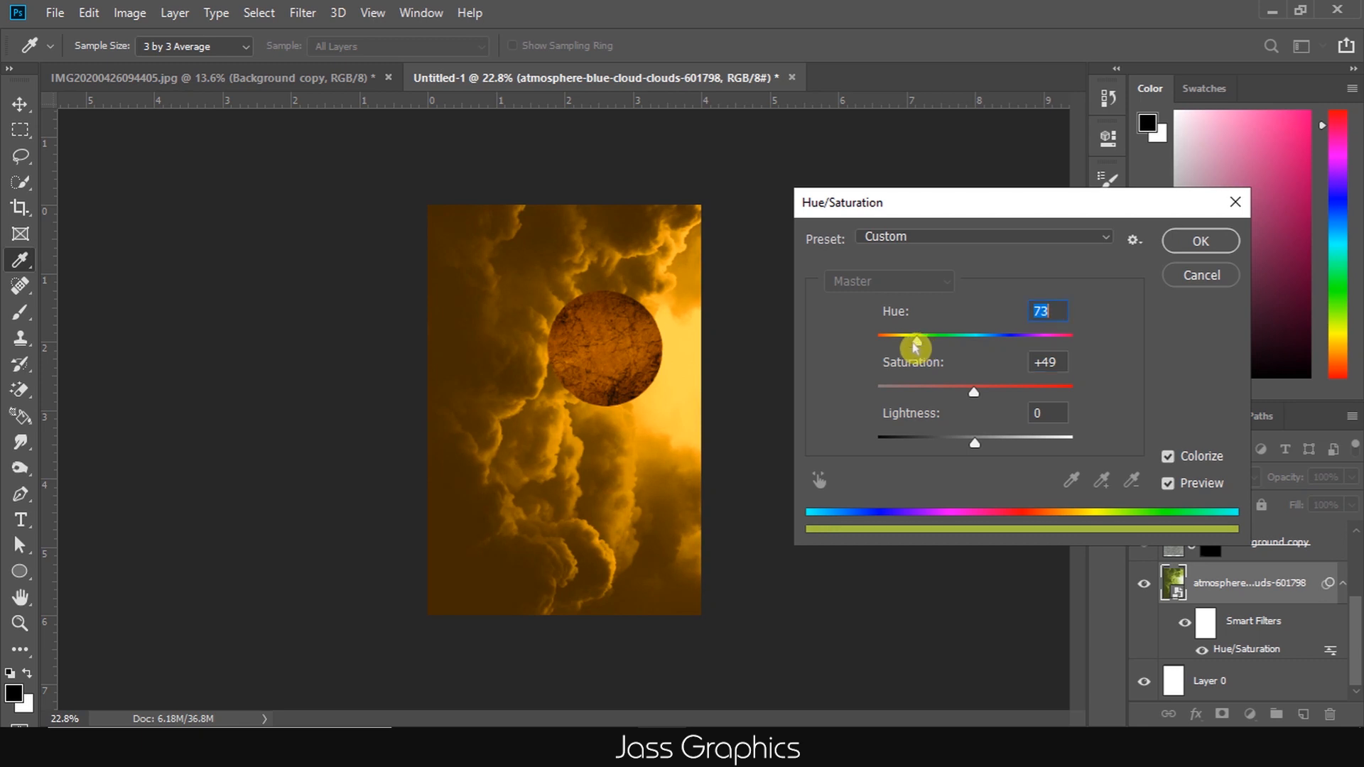
pyautogui.click(1200, 240)
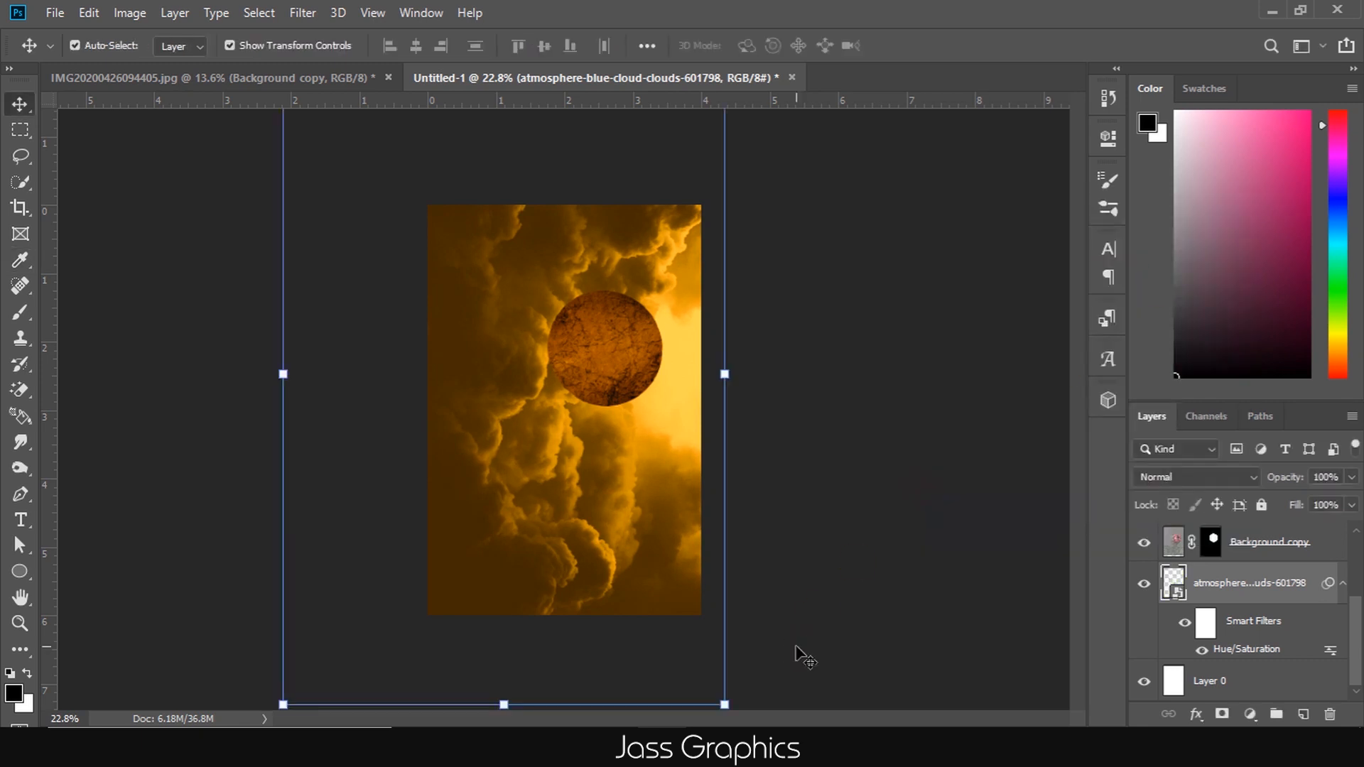
pyautogui.click(901, 465)
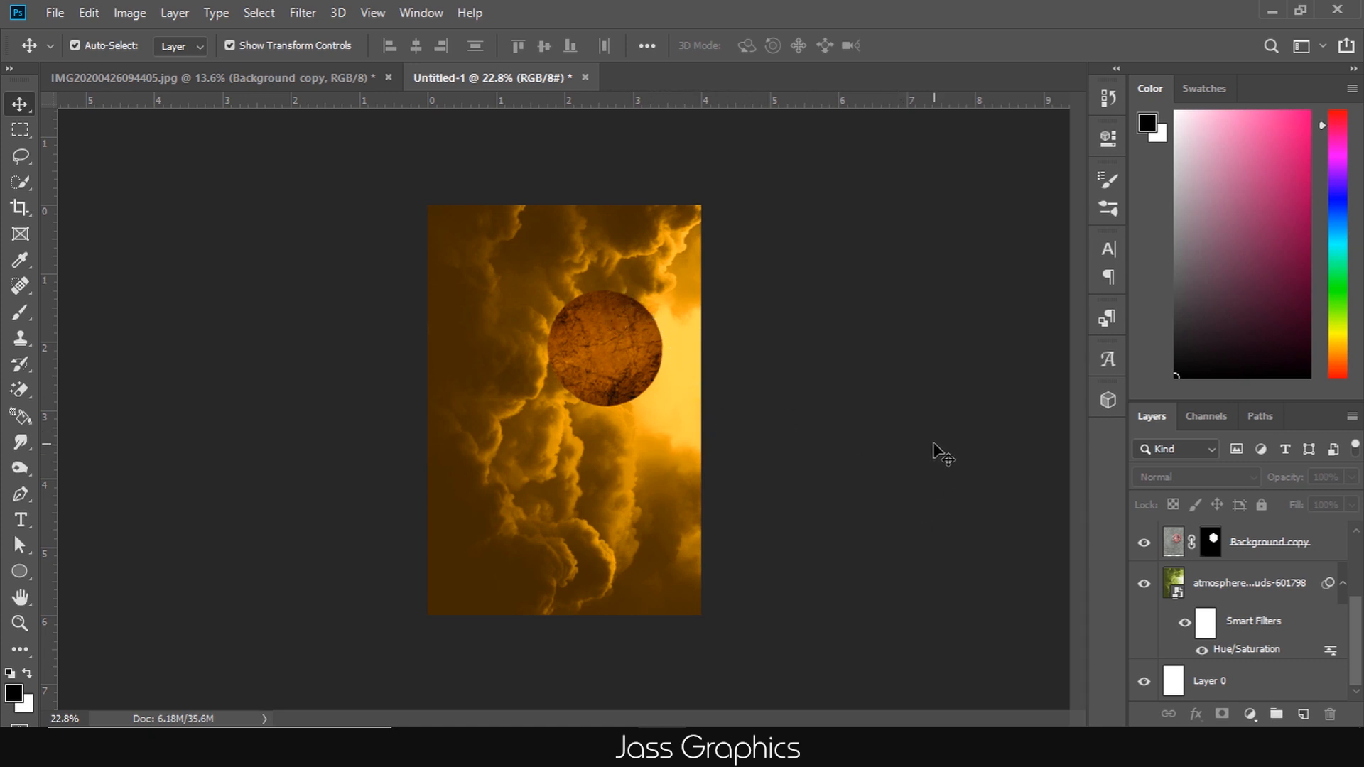
# - Draw an ellipse shape about 488 × 439 px over the planet, on a new layer above the Color Lookup layer
pyautogui.scroll(3, 1314, 636)
pyautogui.click(1286, 583)
pyautogui.click(21, 568)
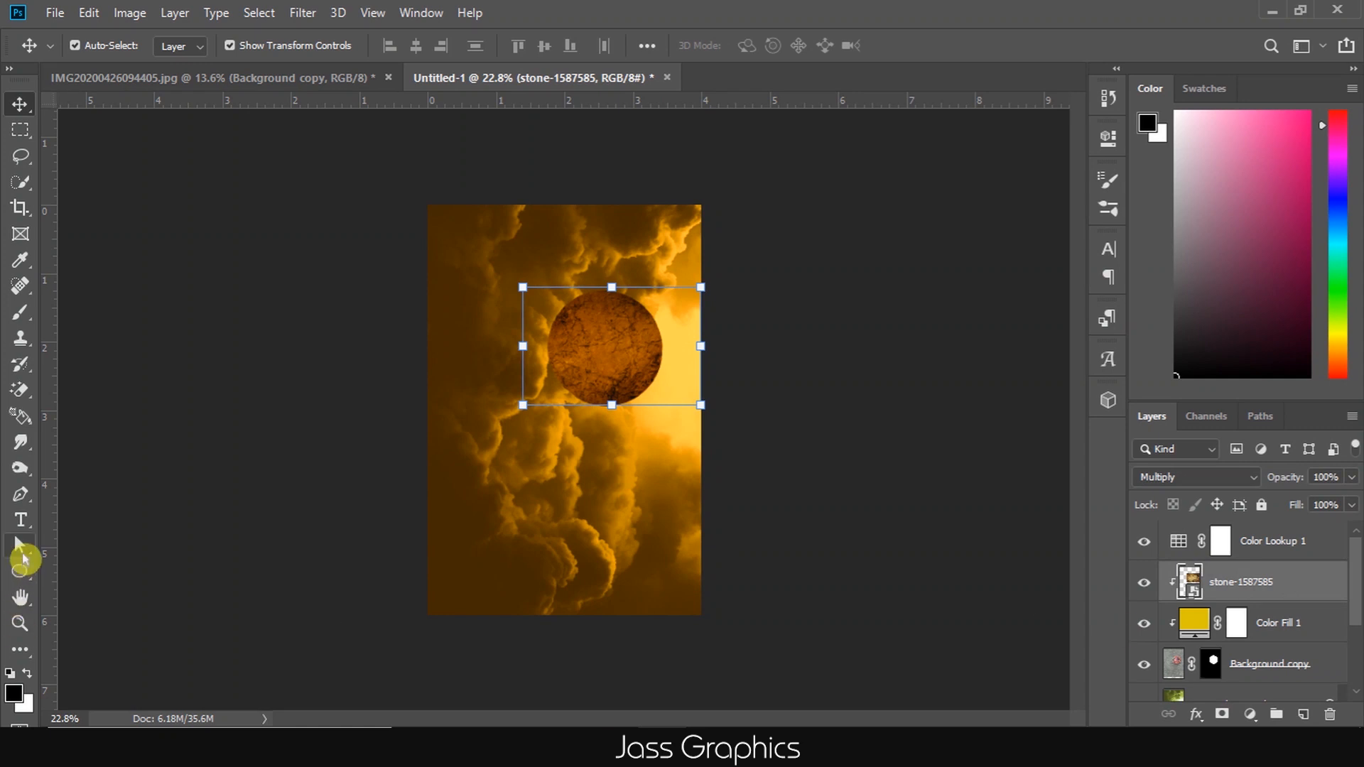
pyautogui.click(68, 604)
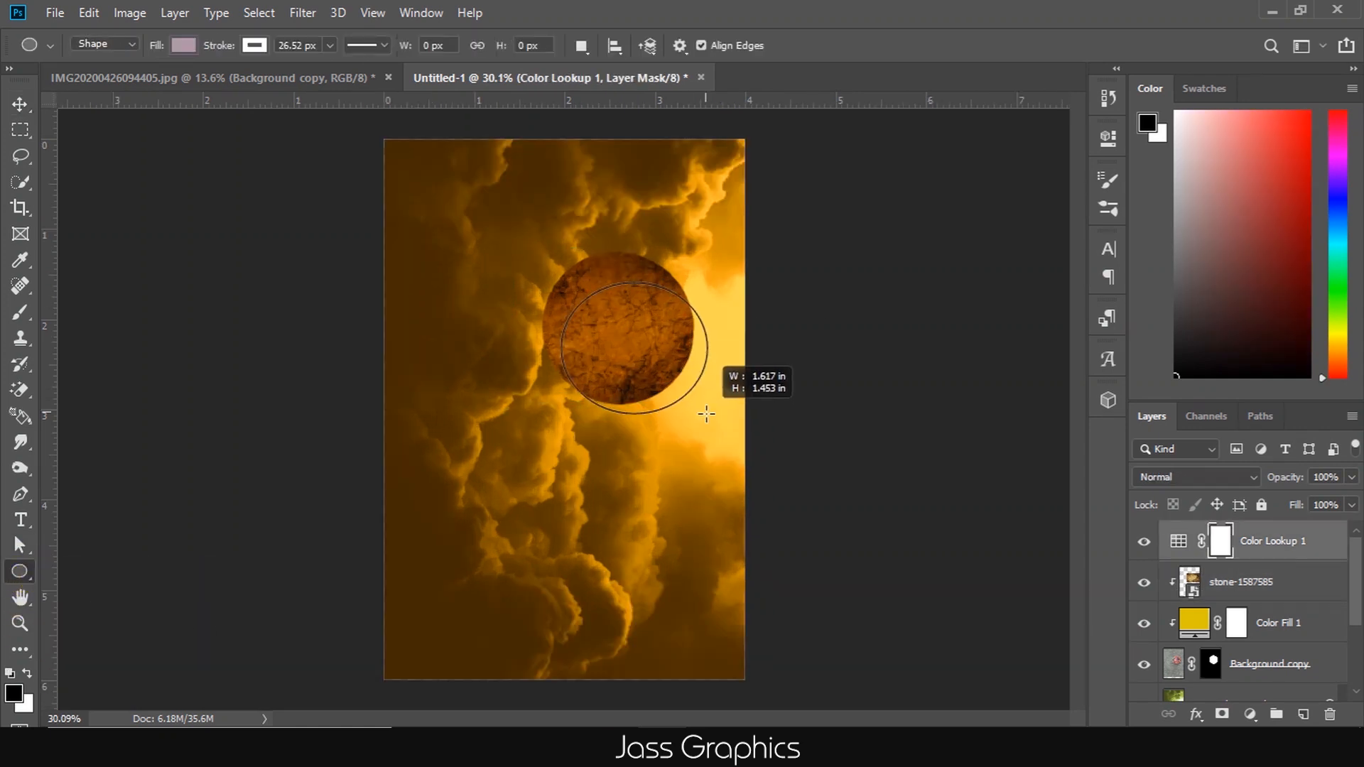
# - Add a white Outer Glow to the ellipse and move the shape to line up with the planet
pyautogui.click(1196, 714)
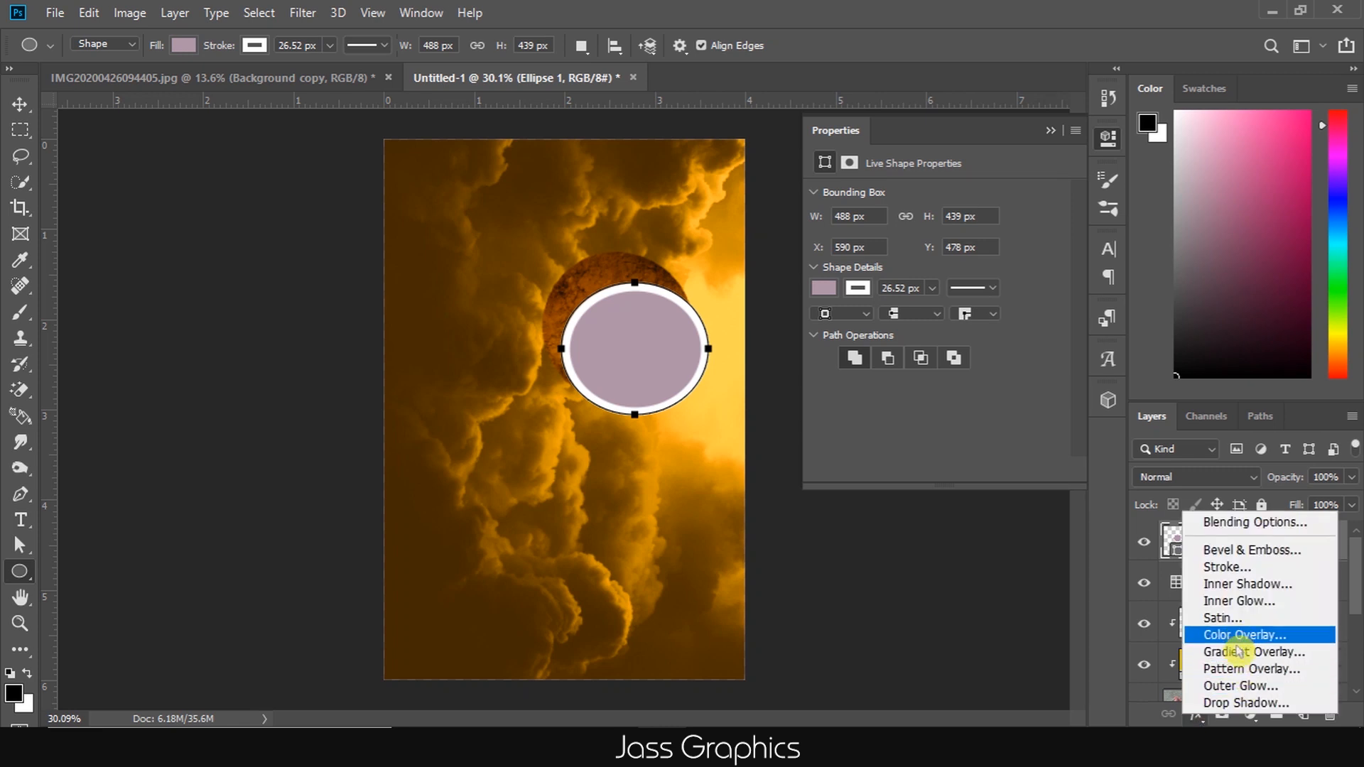
pyautogui.click(1248, 686)
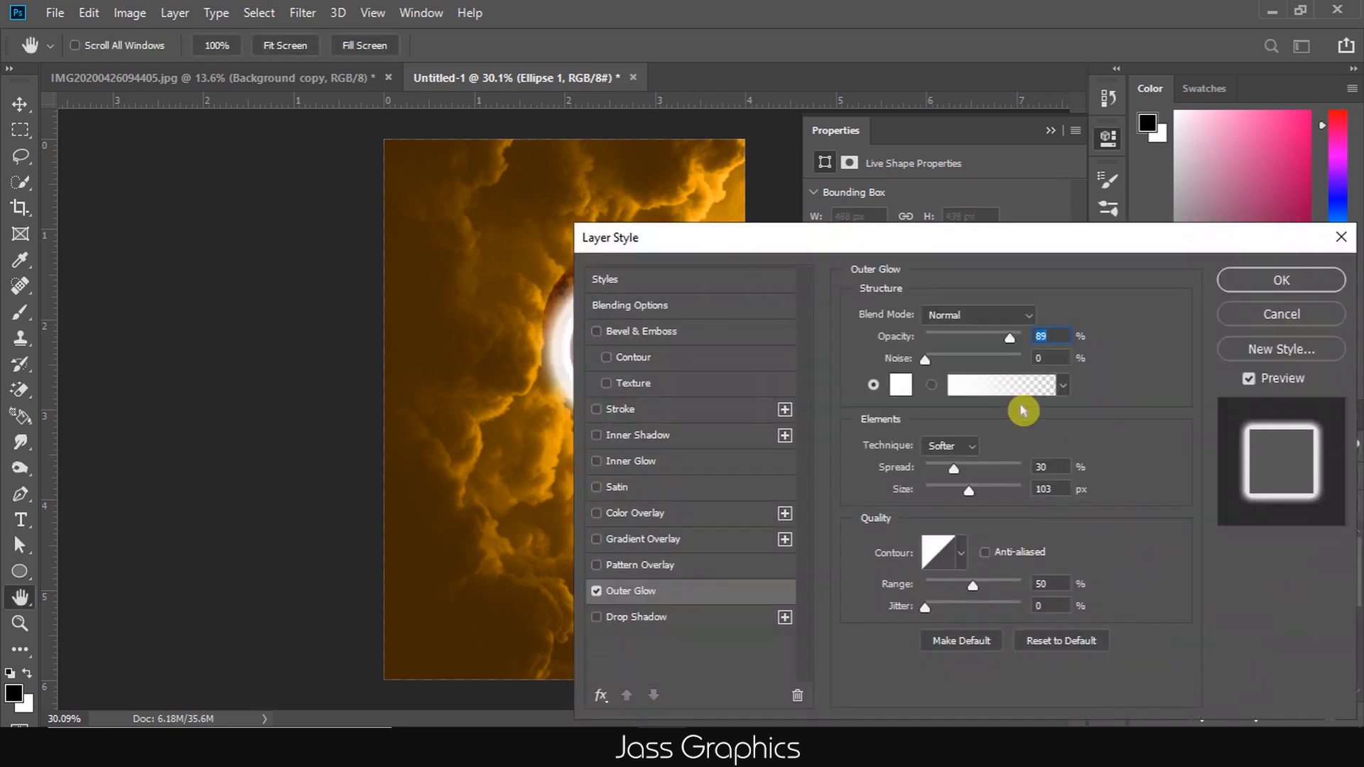
pyautogui.click(1275, 257)
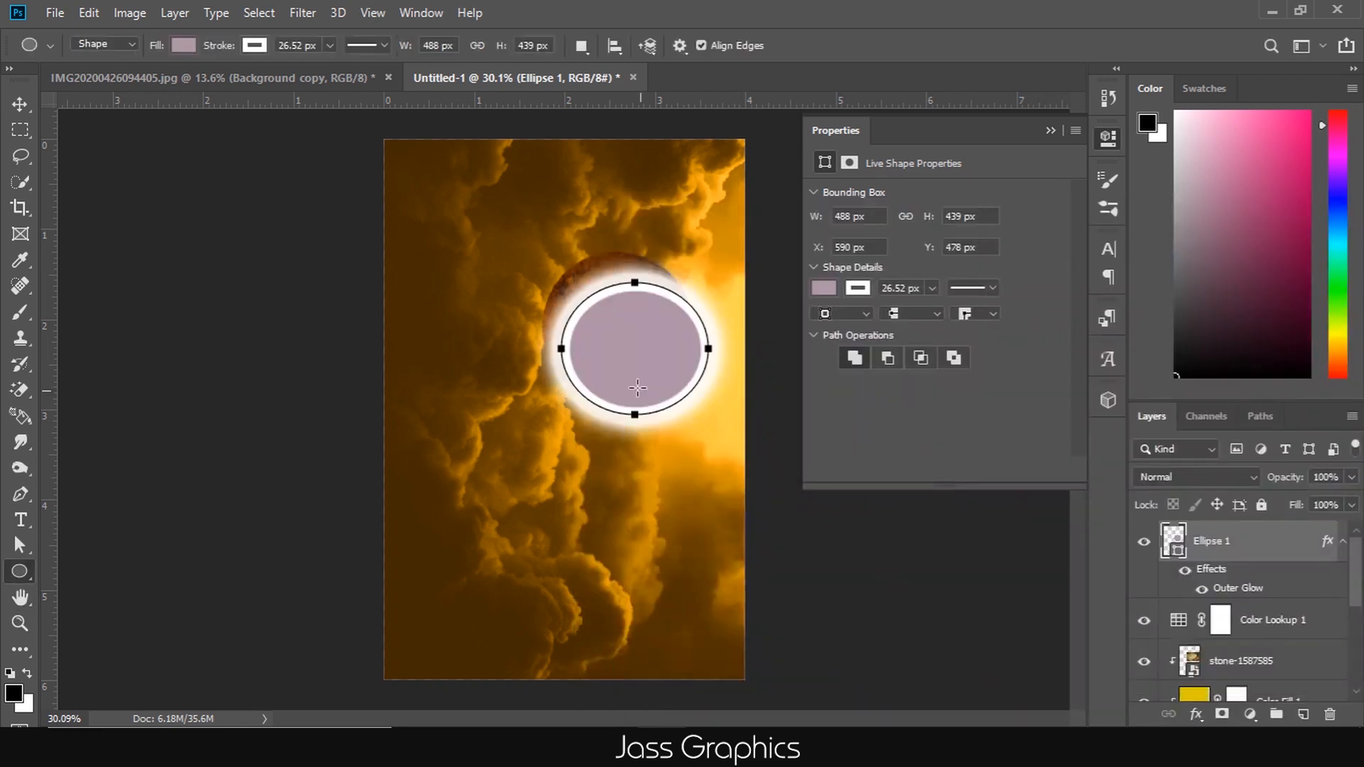
pyautogui.click(21, 110)
pyautogui.moveTo(676, 395); pyautogui.dragTo(658, 372)
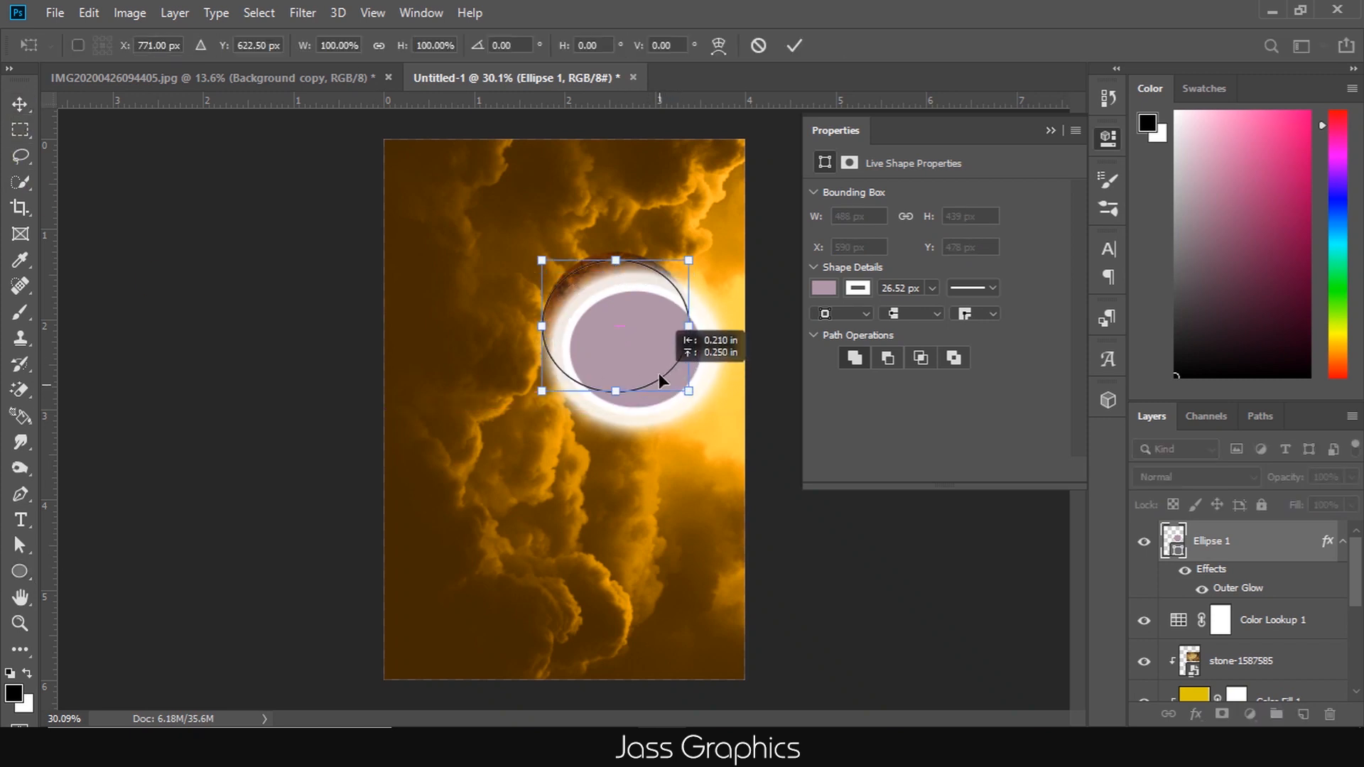
# - Hide the Color Lookup layer and move the ellipse layer directly beneath the Background copy ball layer, above the clouds
pyautogui.click(1291, 556)
pyautogui.hotkey('ctrl', '[')
pyautogui.scroll(-2, 1283, 584)
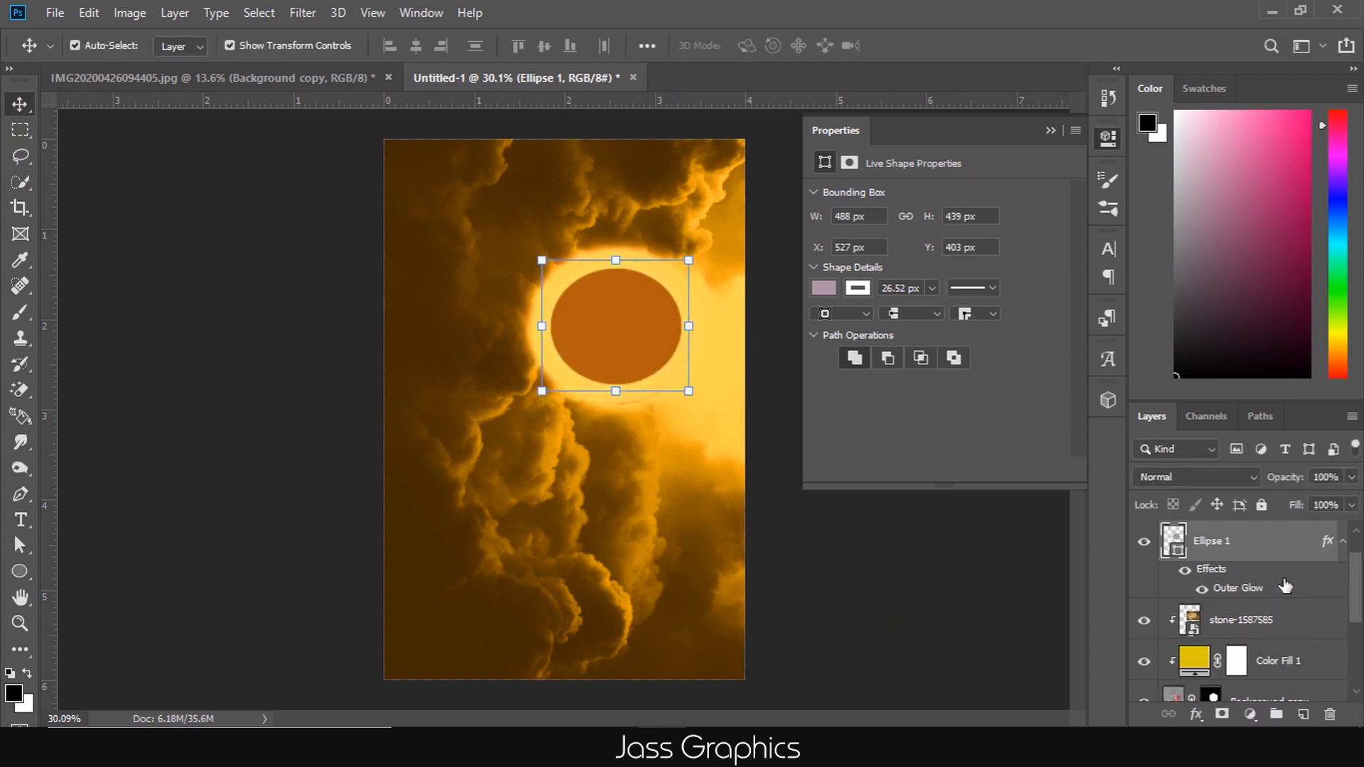
pyautogui.scroll(1, 1279, 559)
pyautogui.scroll(1, 1278, 555)
pyautogui.scroll(-1, 1265, 570)
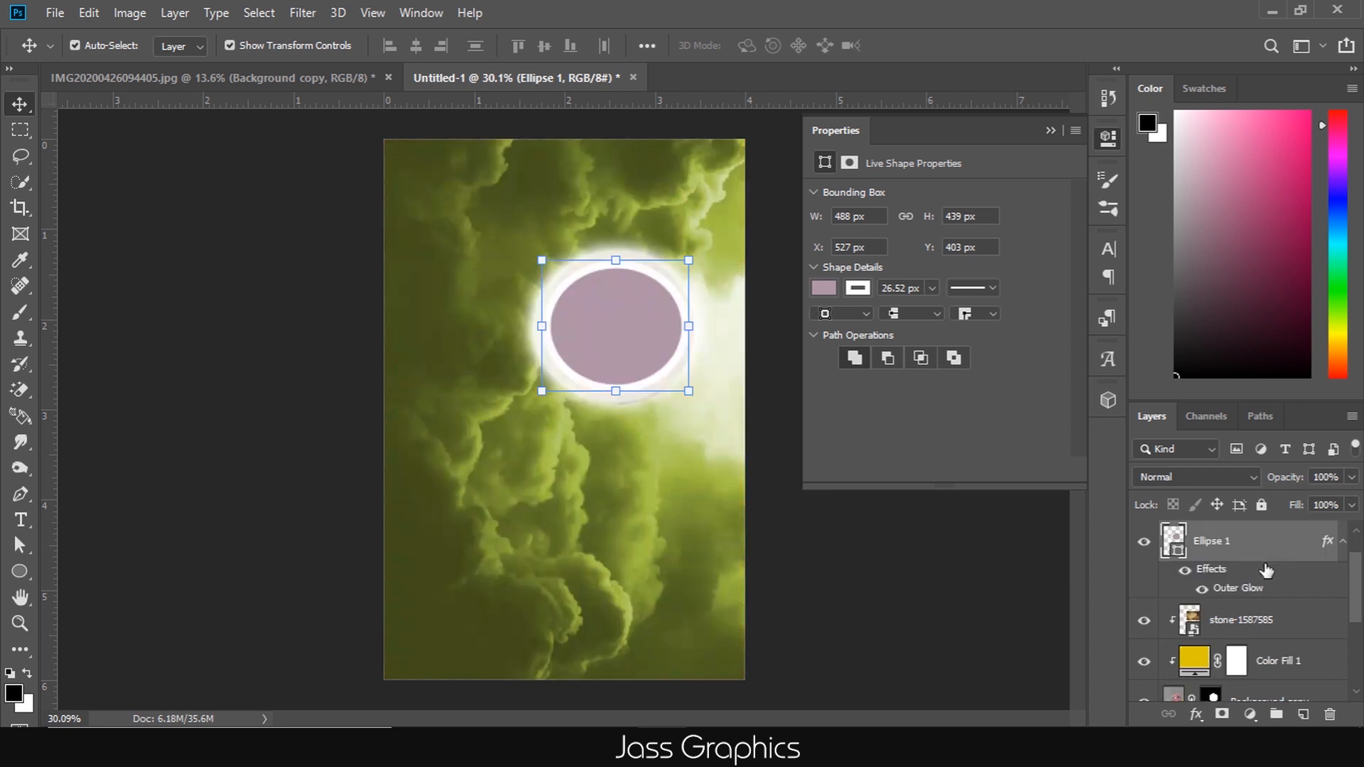
pyautogui.moveTo(1276, 561); pyautogui.dragTo(1284, 678)
pyautogui.scroll(-1, 1286, 646)
pyautogui.moveTo(1283, 600); pyautogui.dragTo(1283, 671)
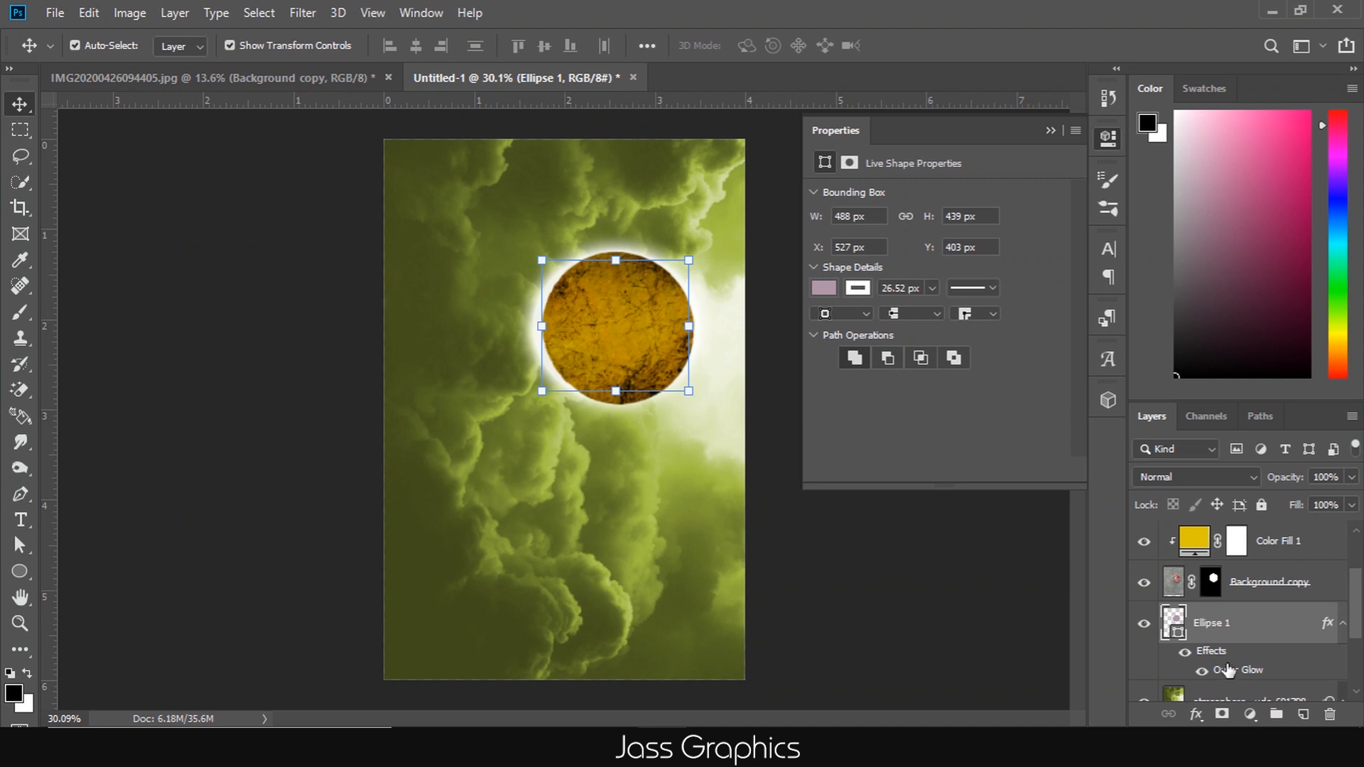
# - Set the ellipse's Outer Glow to 67% opacity, 28% spread and 128 px size
pyautogui.press('h')
pyautogui.moveTo(972, 233); pyautogui.dragTo(1128, 205)
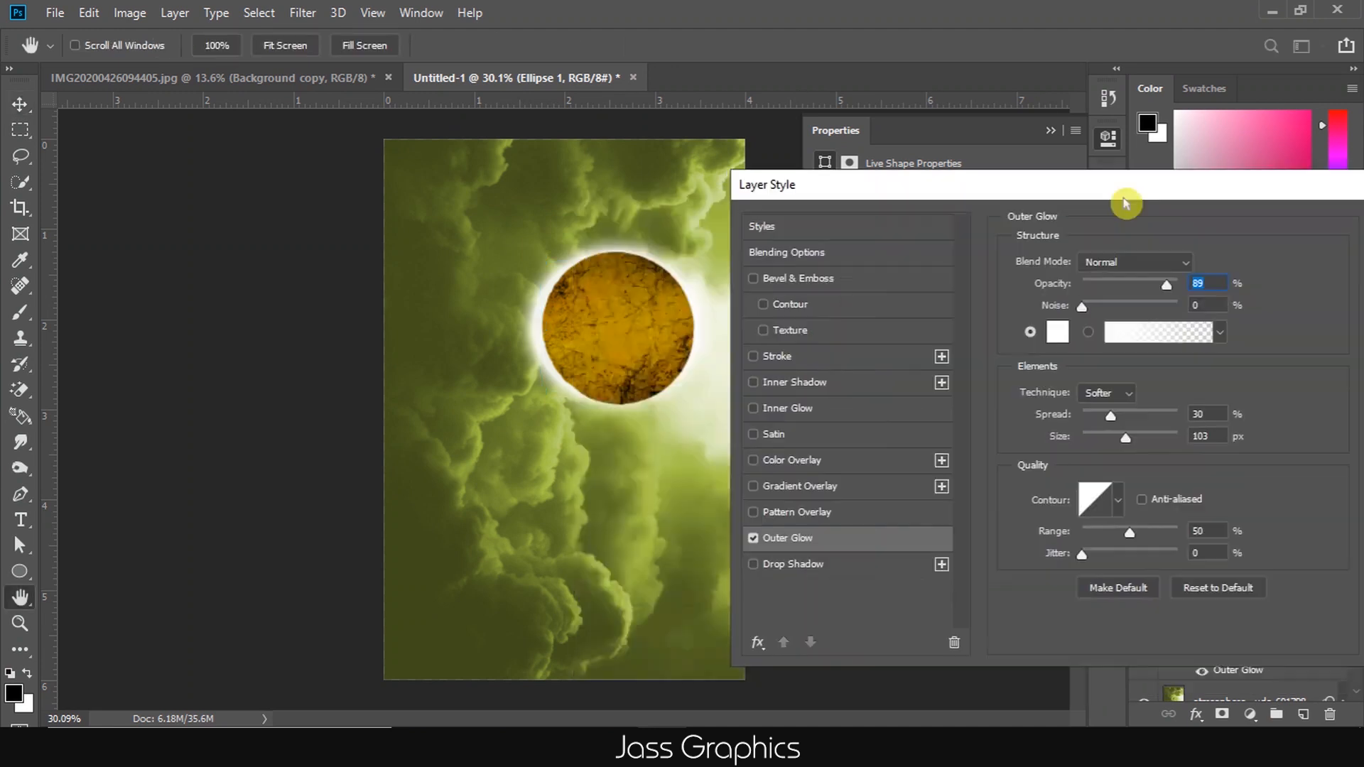
pyautogui.moveTo(1166, 283)
pyautogui.mouseDown()
pyautogui.moveTo(1183, 291)
pyautogui.moveTo(1144, 287)
pyautogui.mouseUp()
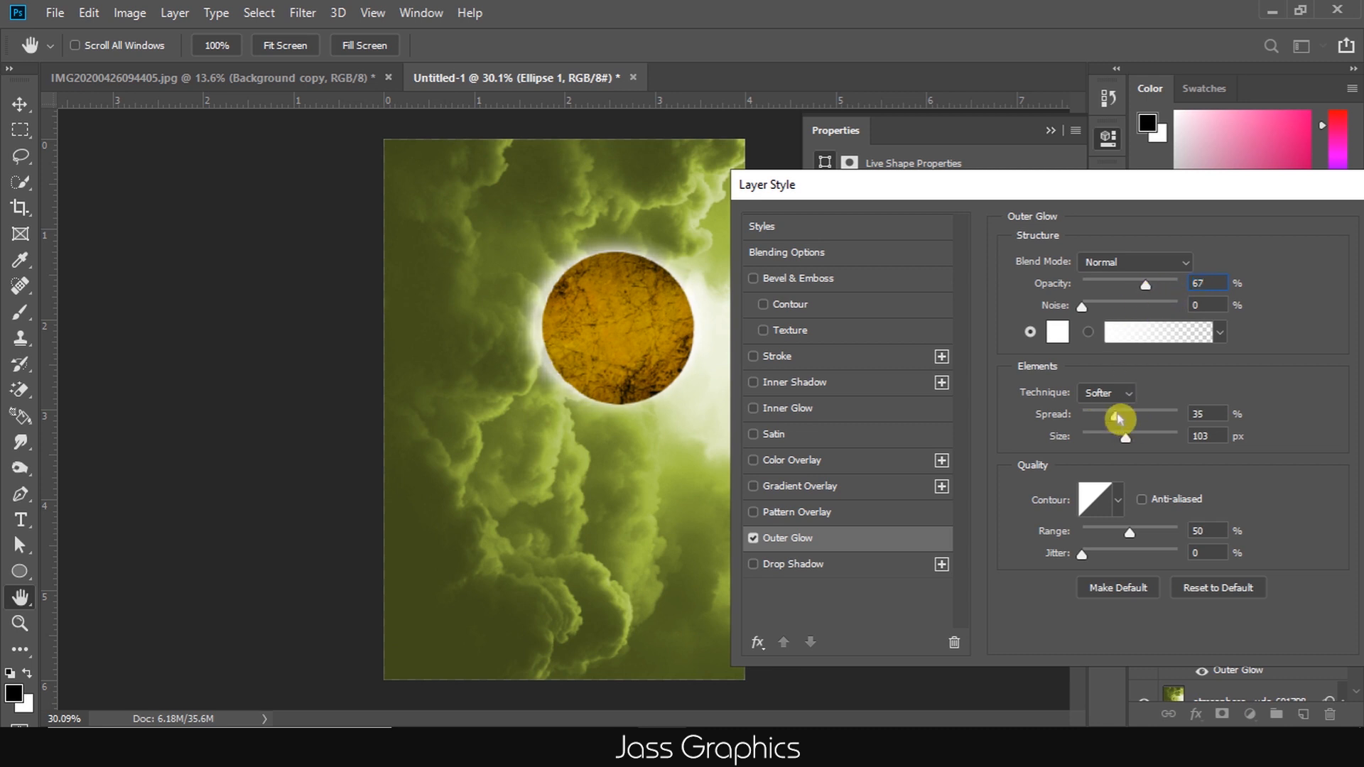
pyautogui.moveTo(1117, 419); pyautogui.dragTo(1137, 439)
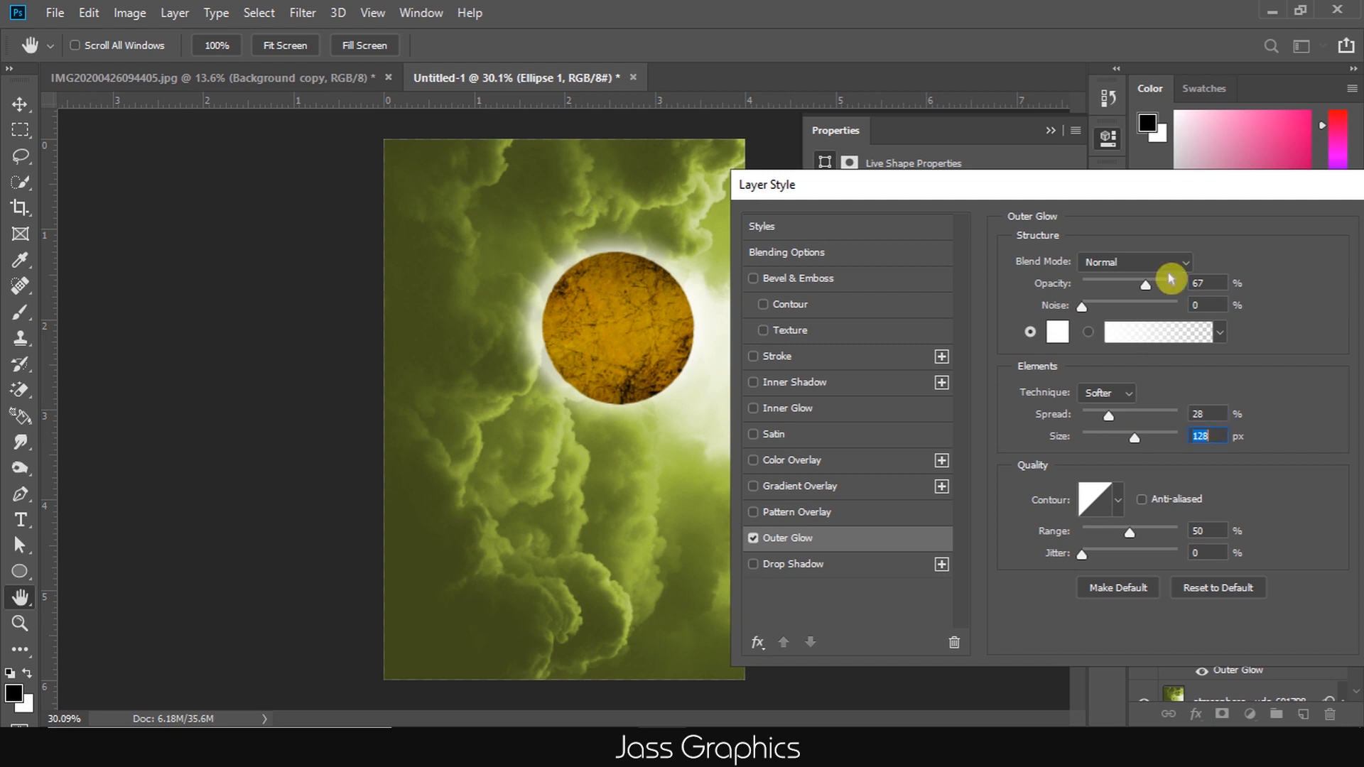
pyautogui.moveTo(1132, 193); pyautogui.dragTo(936, 246)
pyautogui.click(1234, 281)
pyautogui.click(1051, 130)
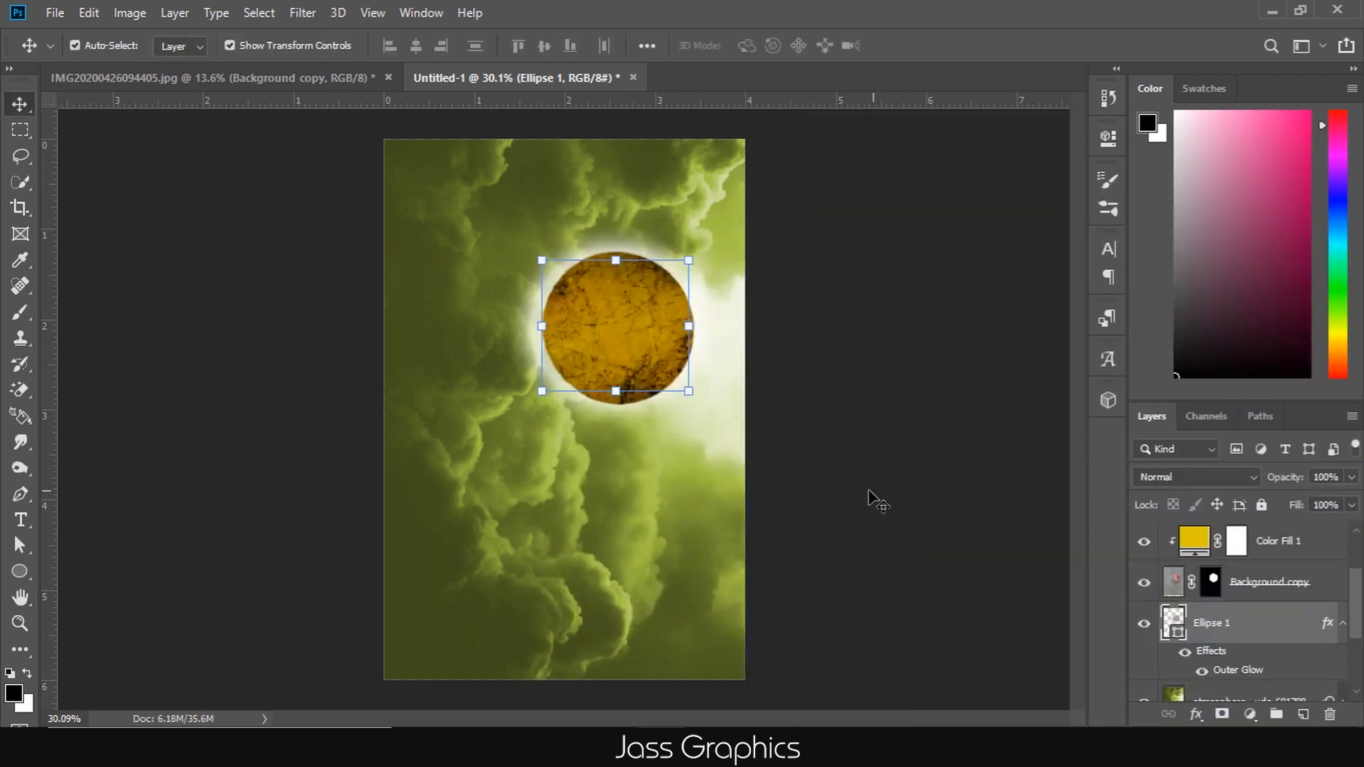
# - Add a layer mask to the ellipse and paint it black to hide the glow along the planet's left and lower edges
pyautogui.click(1222, 715)
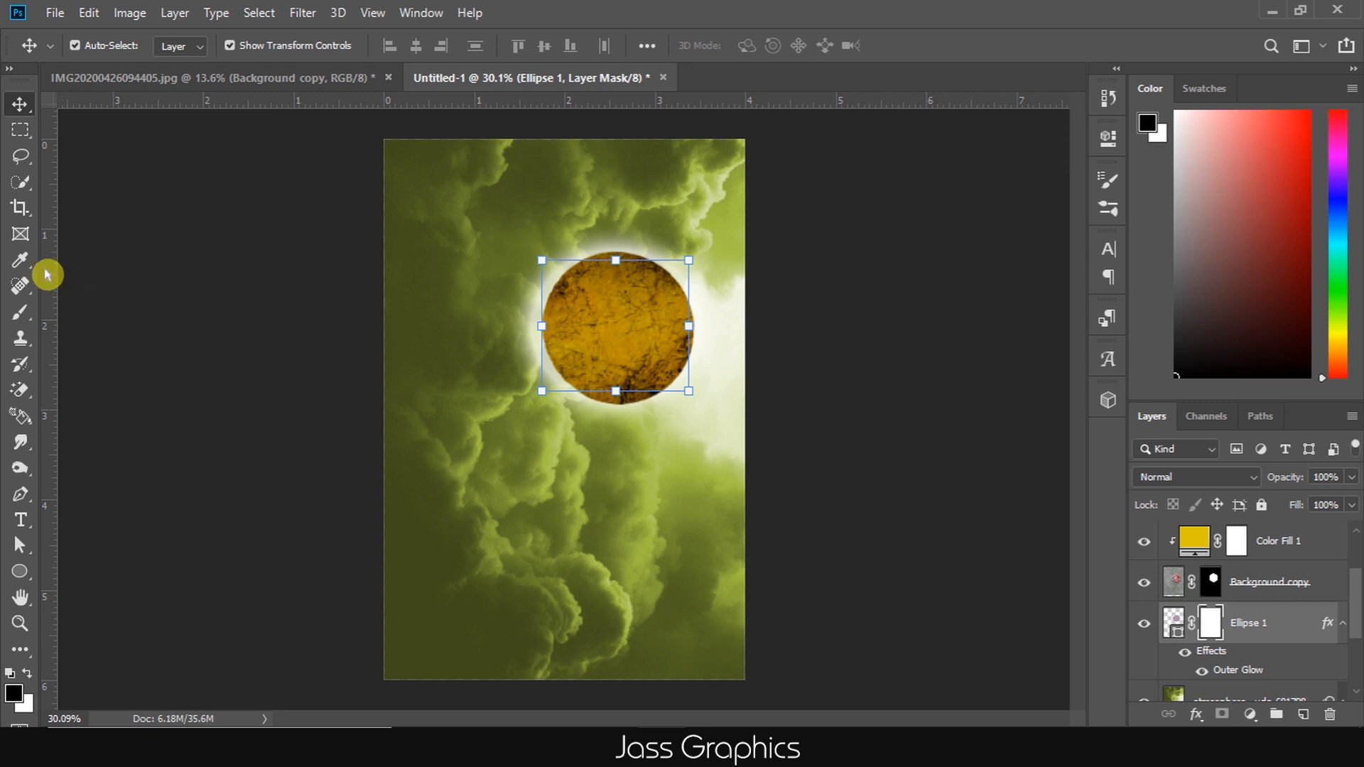
pyautogui.click(22, 313)
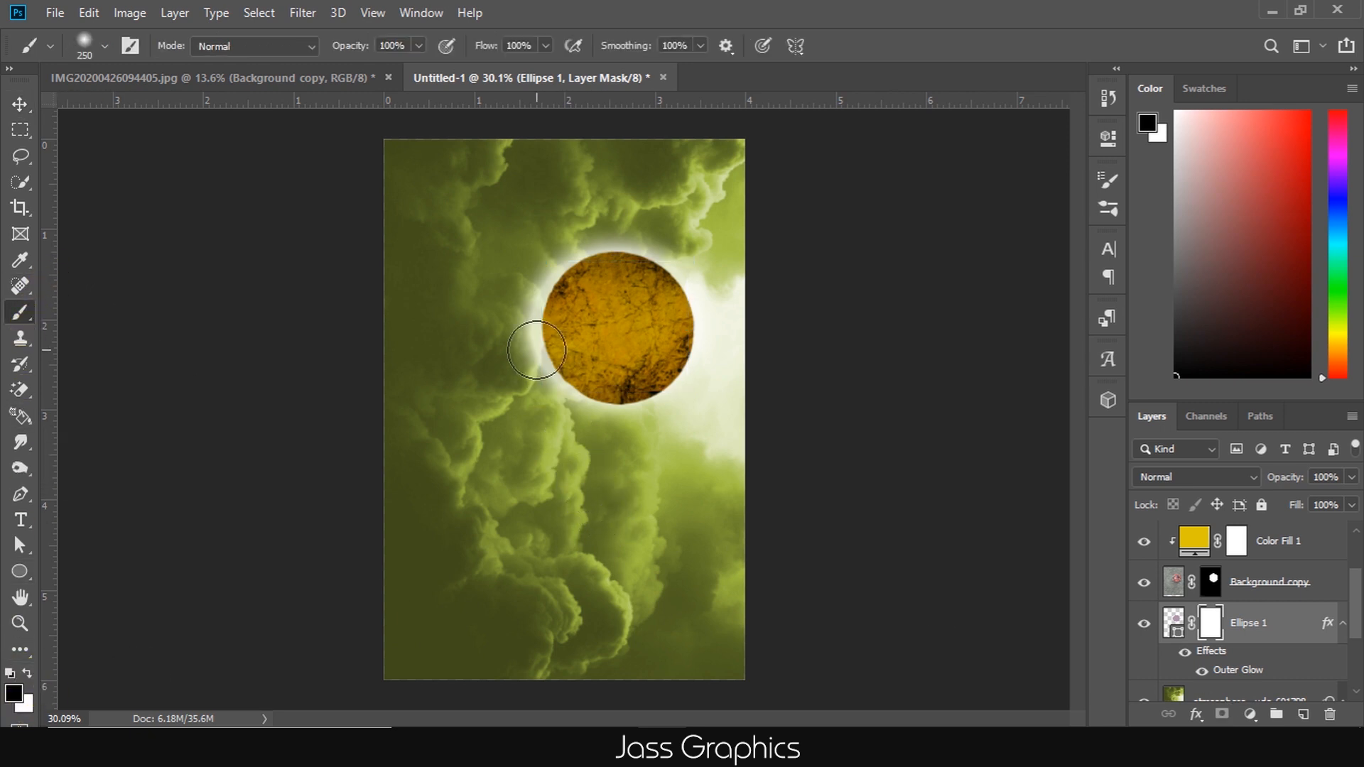
pyautogui.moveTo(636, 399)
pyautogui.mouseDown()
pyautogui.moveTo(521, 335)
pyautogui.moveTo(671, 367)
pyautogui.moveTo(517, 328)
pyautogui.moveTo(541, 309)
pyautogui.moveTo(564, 386)
pyautogui.moveTo(536, 280)
pyautogui.mouseUp()
pyautogui.moveTo(561, 331)
pyautogui.mouseDown()
pyautogui.moveTo(577, 239)
pyautogui.moveTo(529, 367)
pyautogui.mouseUp()
pyautogui.click(20, 105)
pyautogui.click(929, 353)
pyautogui.scroll(-5, 902, 398)
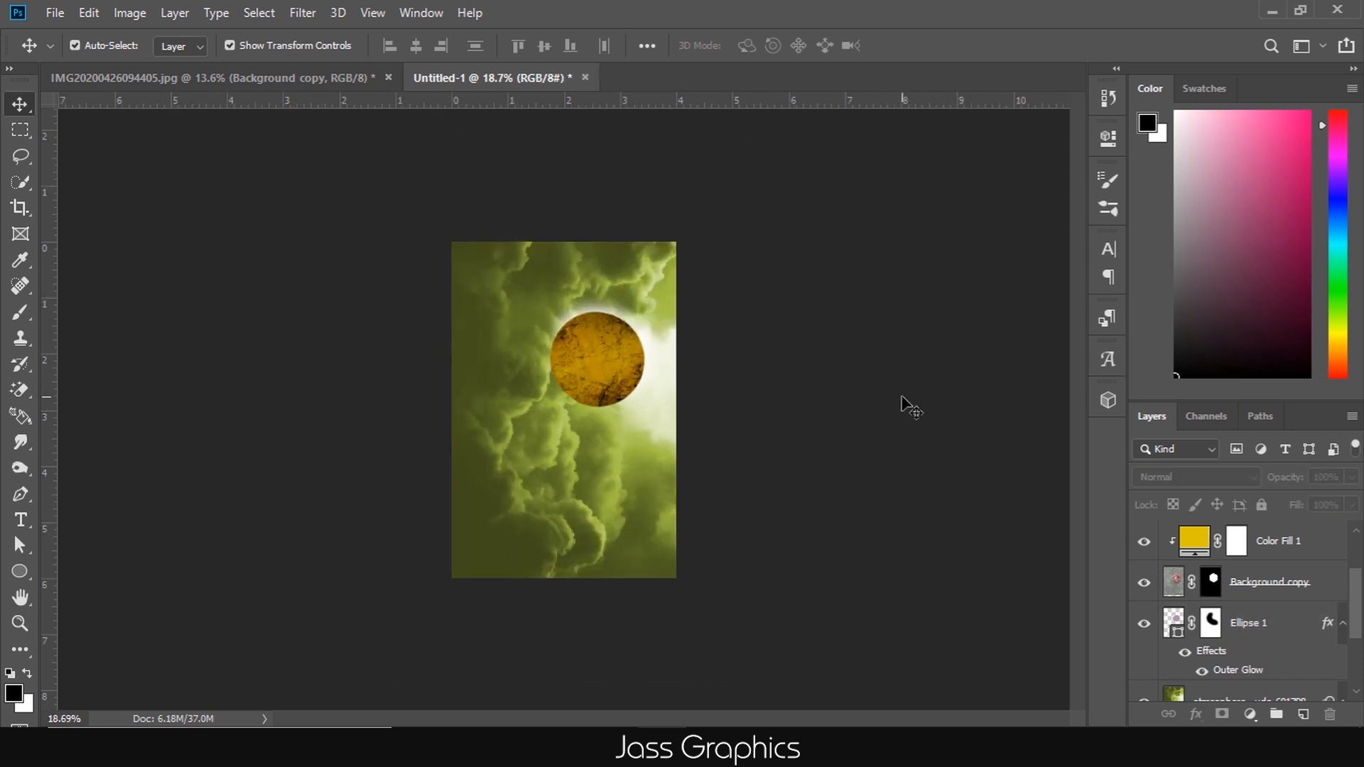
# - Make the Color Lookup adjustment layer visible again
pyautogui.scroll(2, 1244, 647)
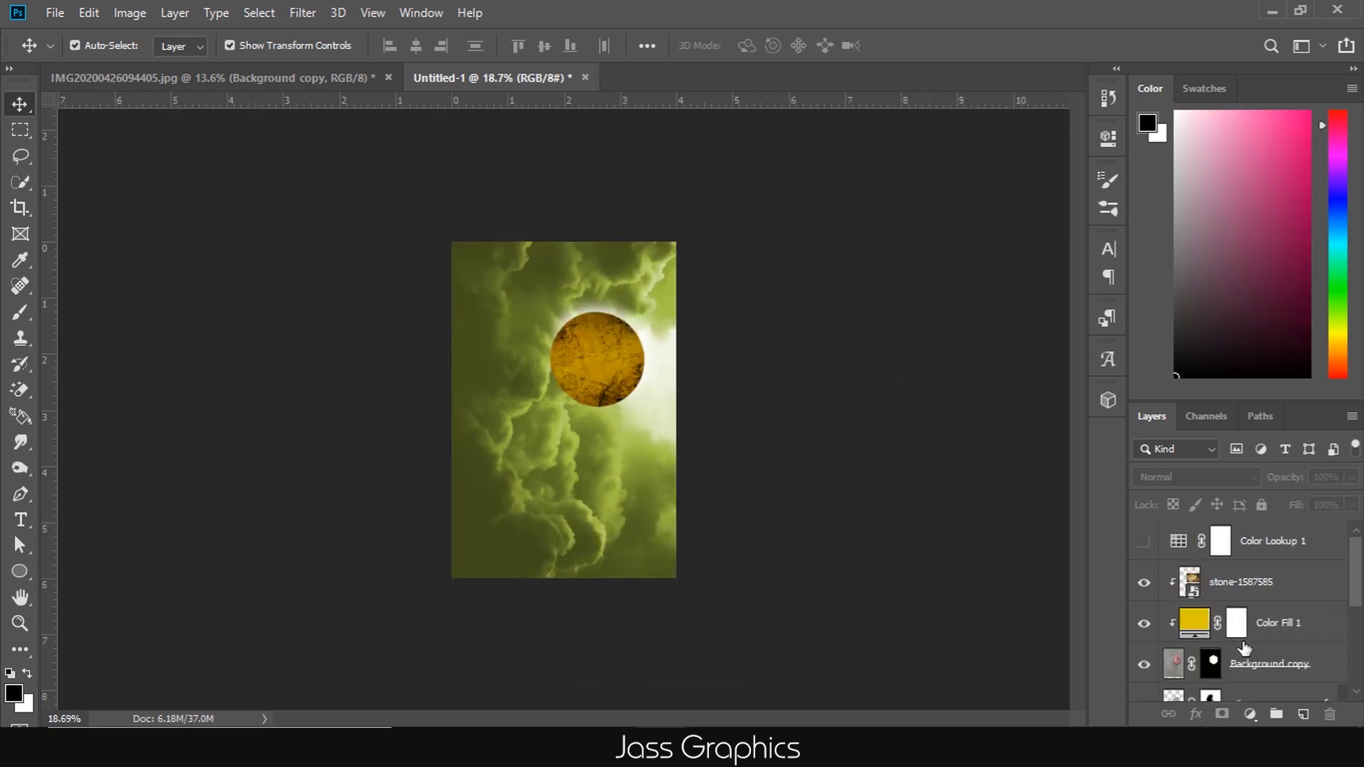
pyautogui.click(1144, 542)
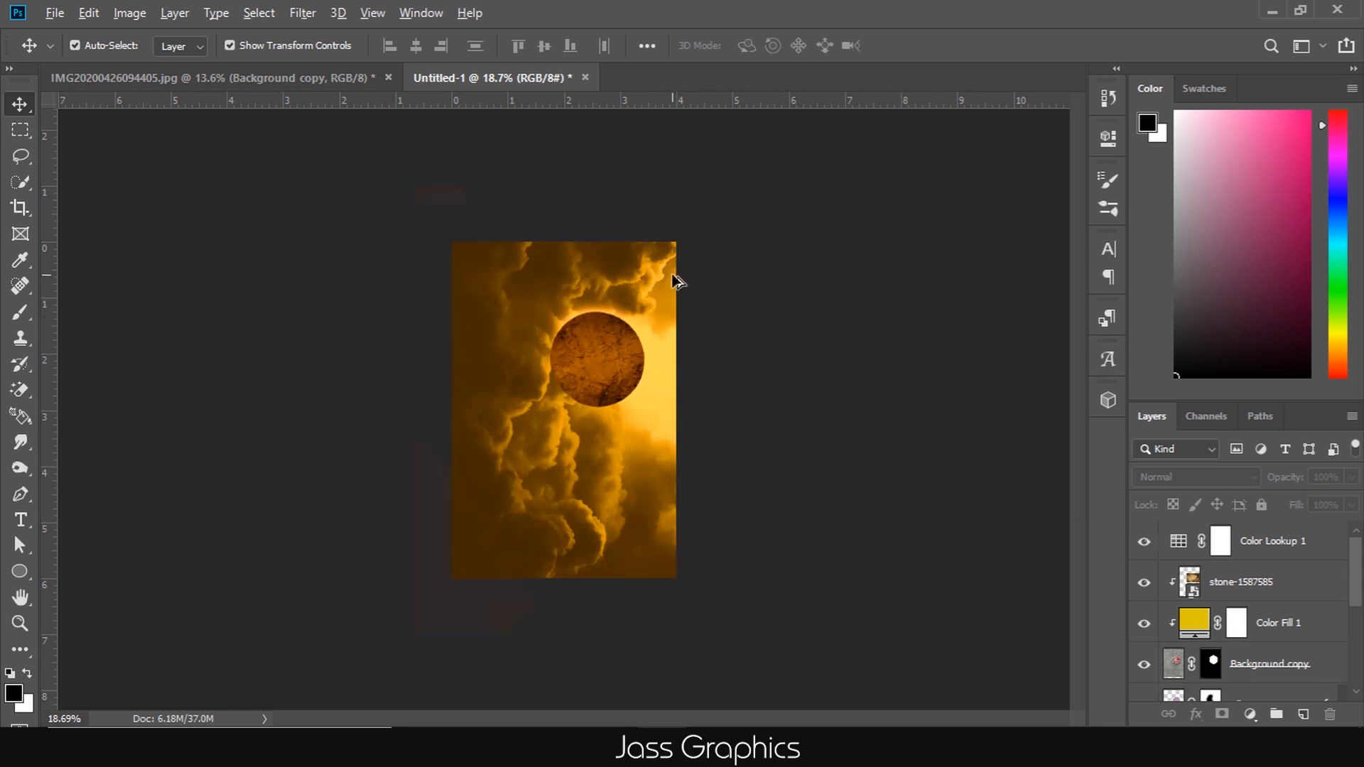
pyautogui.scroll(3, 639, 306)
# - Place the optical glare image from the red planet folder into the poster, scaled to about 52% and rotated about -14 degrees over the planet
pyautogui.click(612, 747)
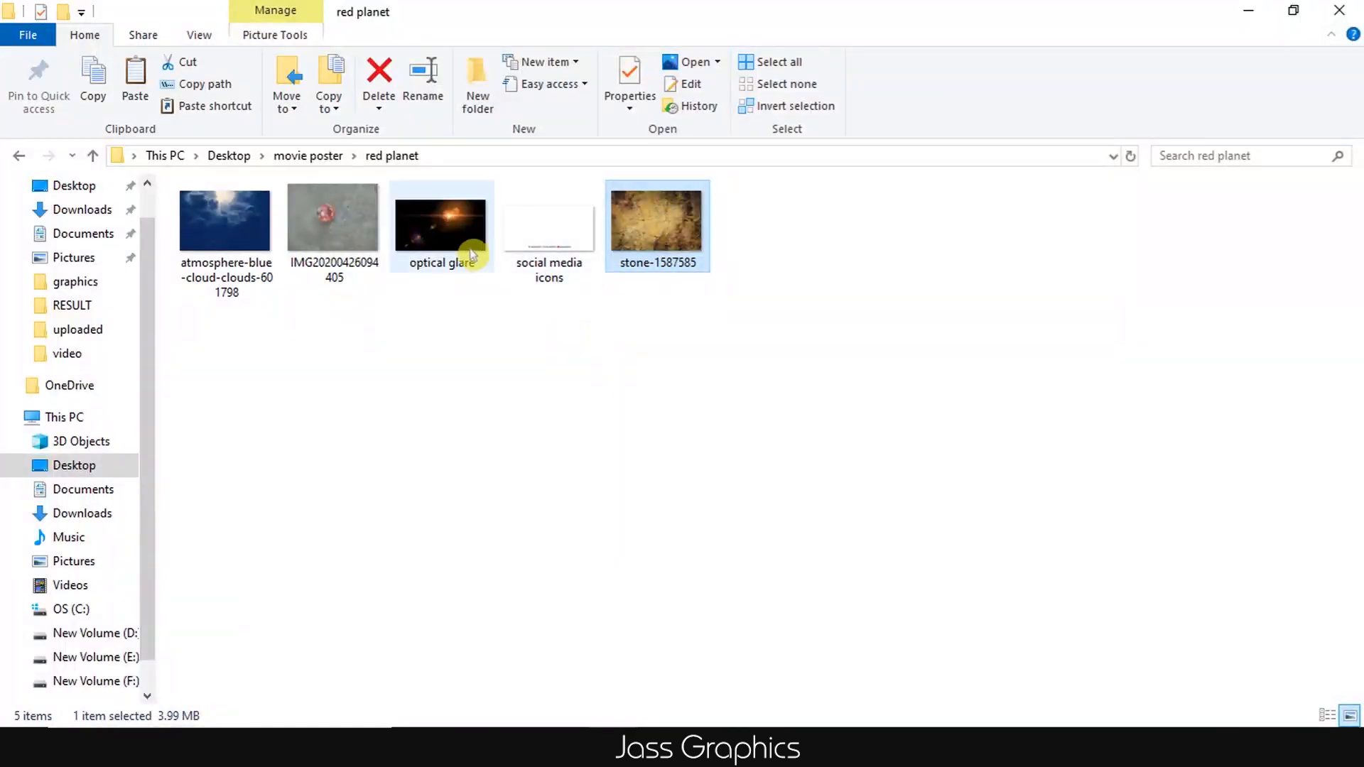
pyautogui.moveTo(467, 252); pyautogui.dragTo(599, 448)
pyautogui.scroll(2, 664, 399)
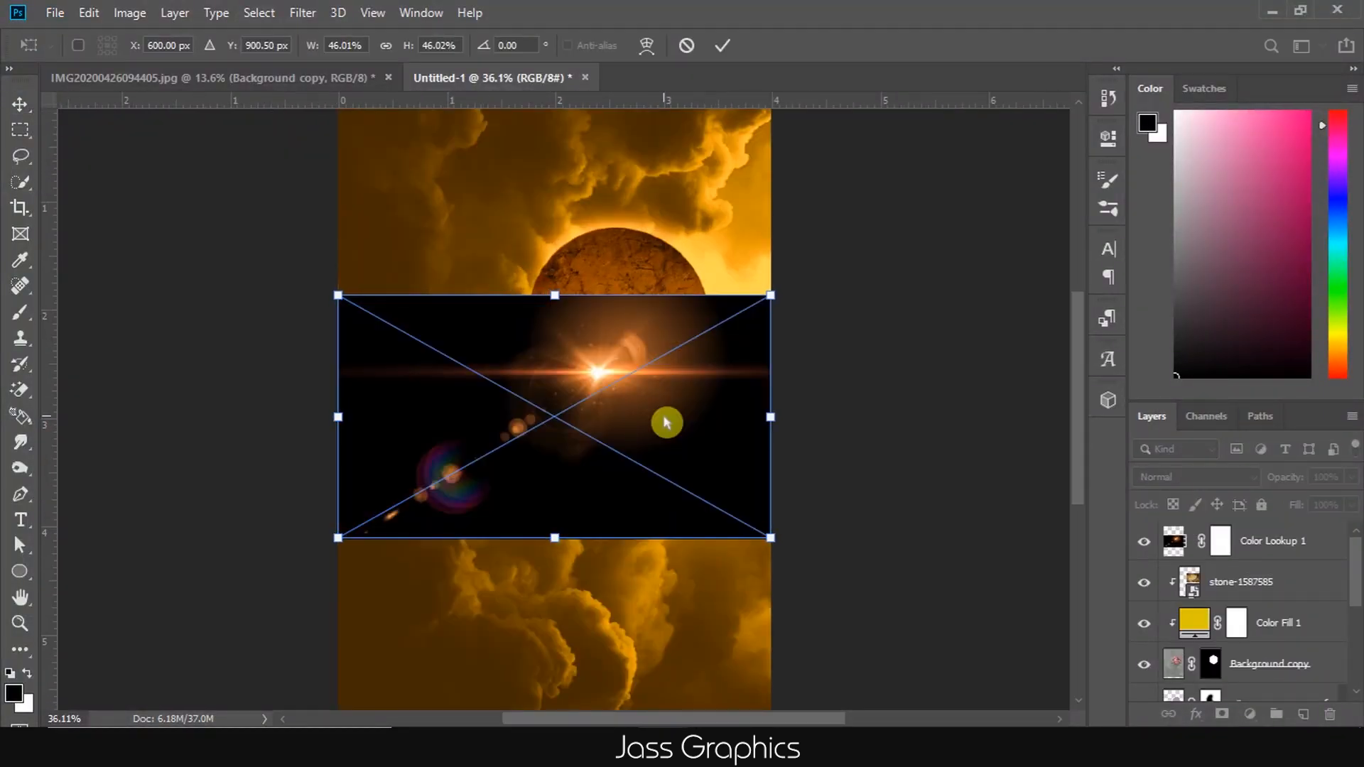
pyautogui.moveTo(686, 387); pyautogui.dragTo(684, 274)
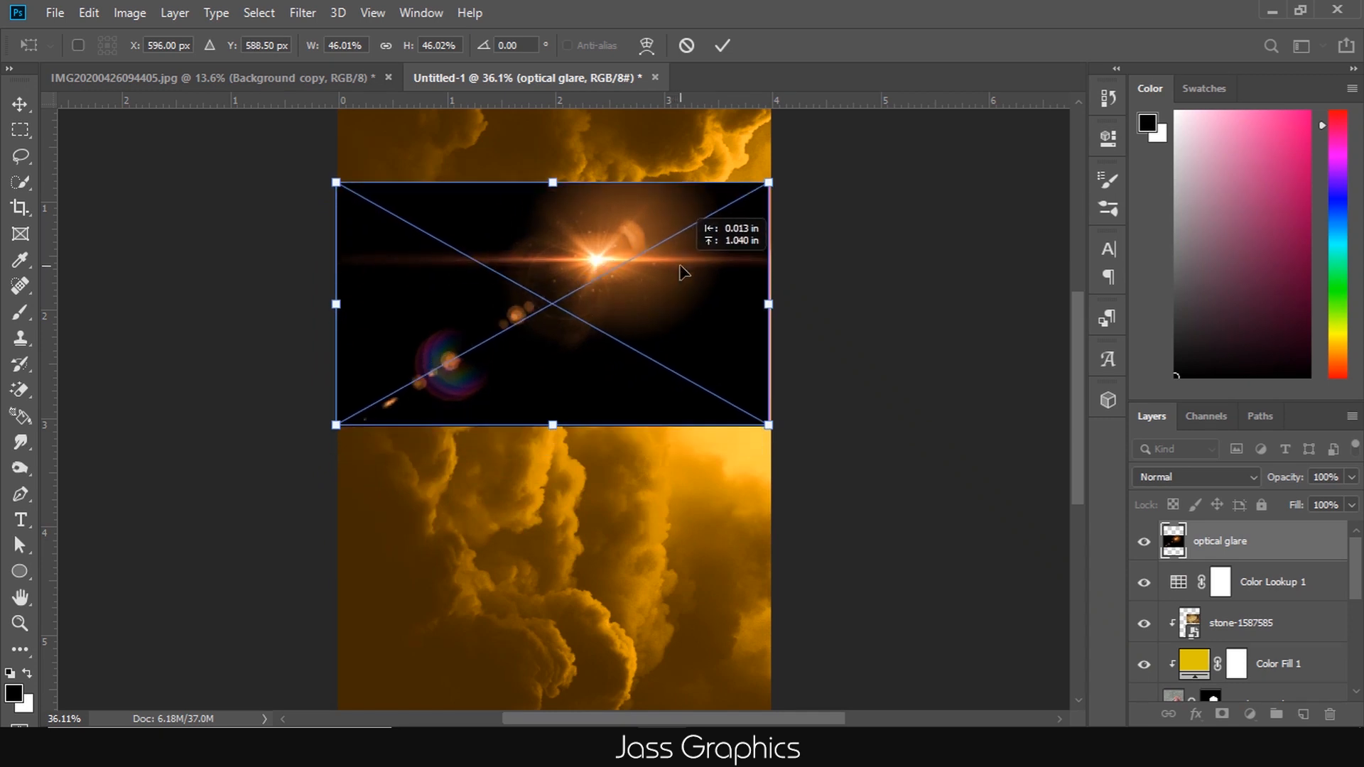
pyautogui.moveTo(776, 427); pyautogui.dragTo(836, 475)
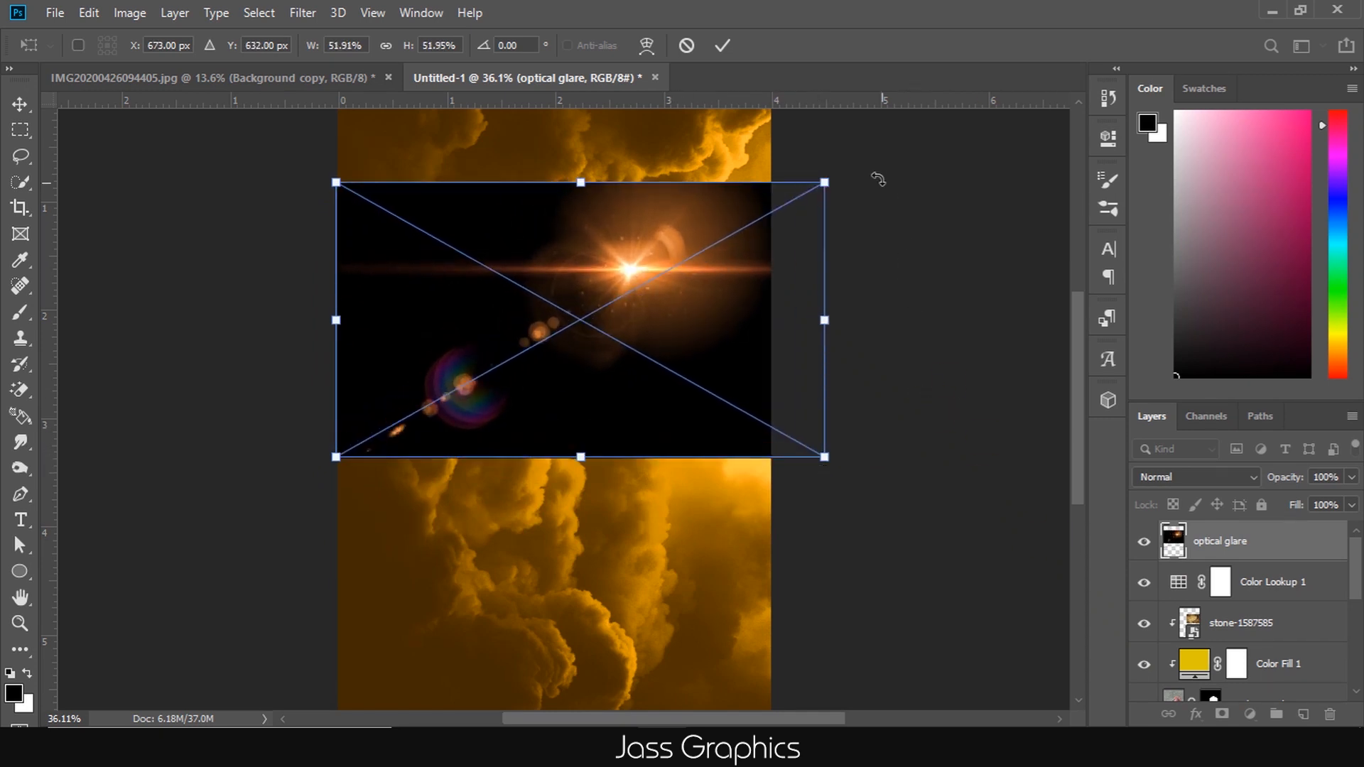
pyautogui.moveTo(851, 162); pyautogui.dragTo(779, 114)
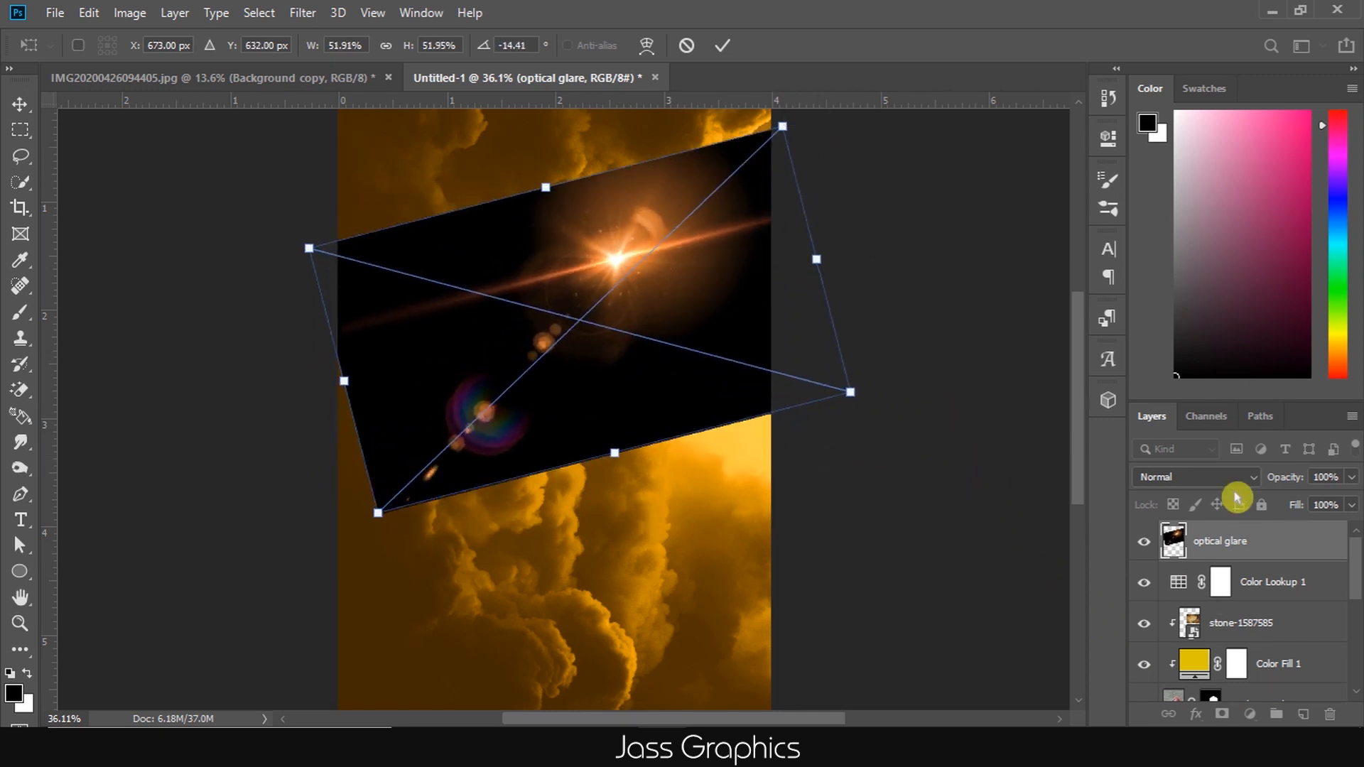
# - Set the optical glare's blend mode to Screen and commit it with its bright flare on the planet's upper edge
pyautogui.click(1235, 488)
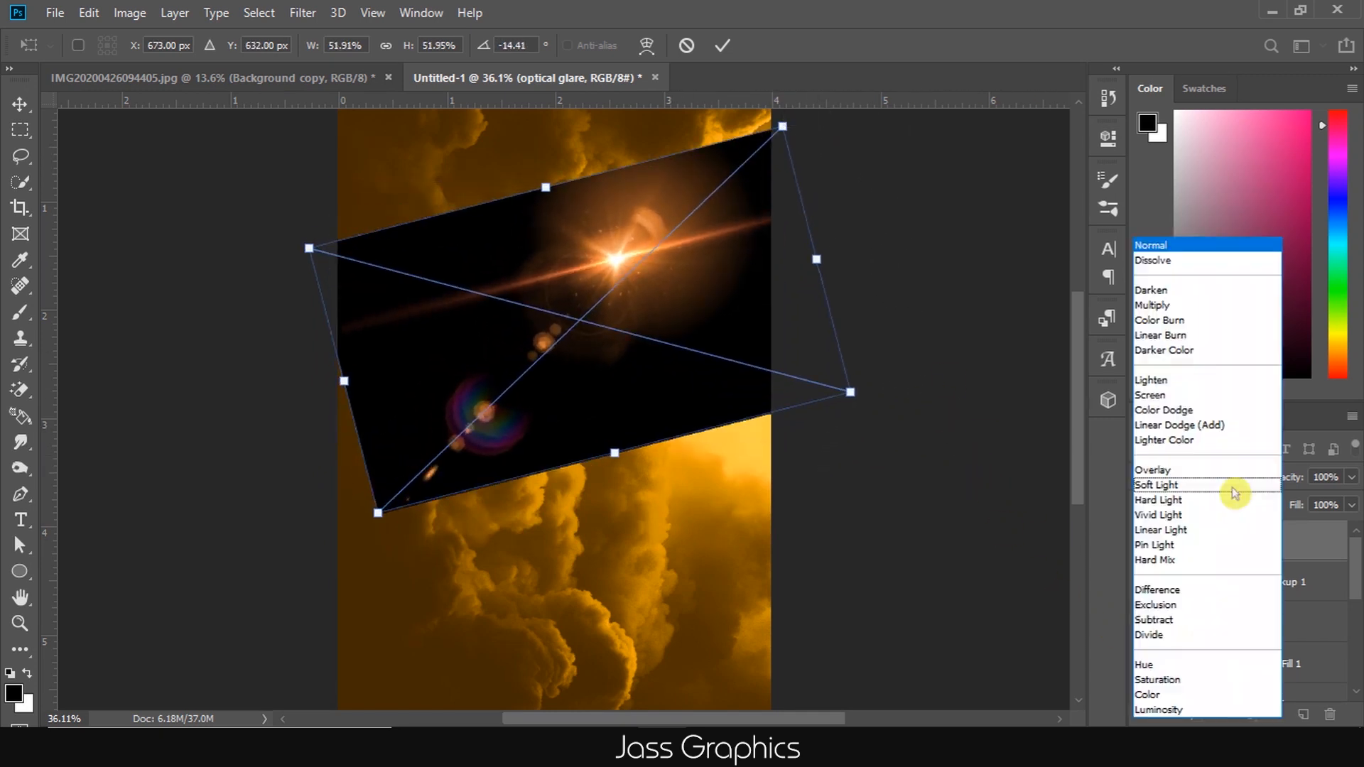
pyautogui.click(1207, 395)
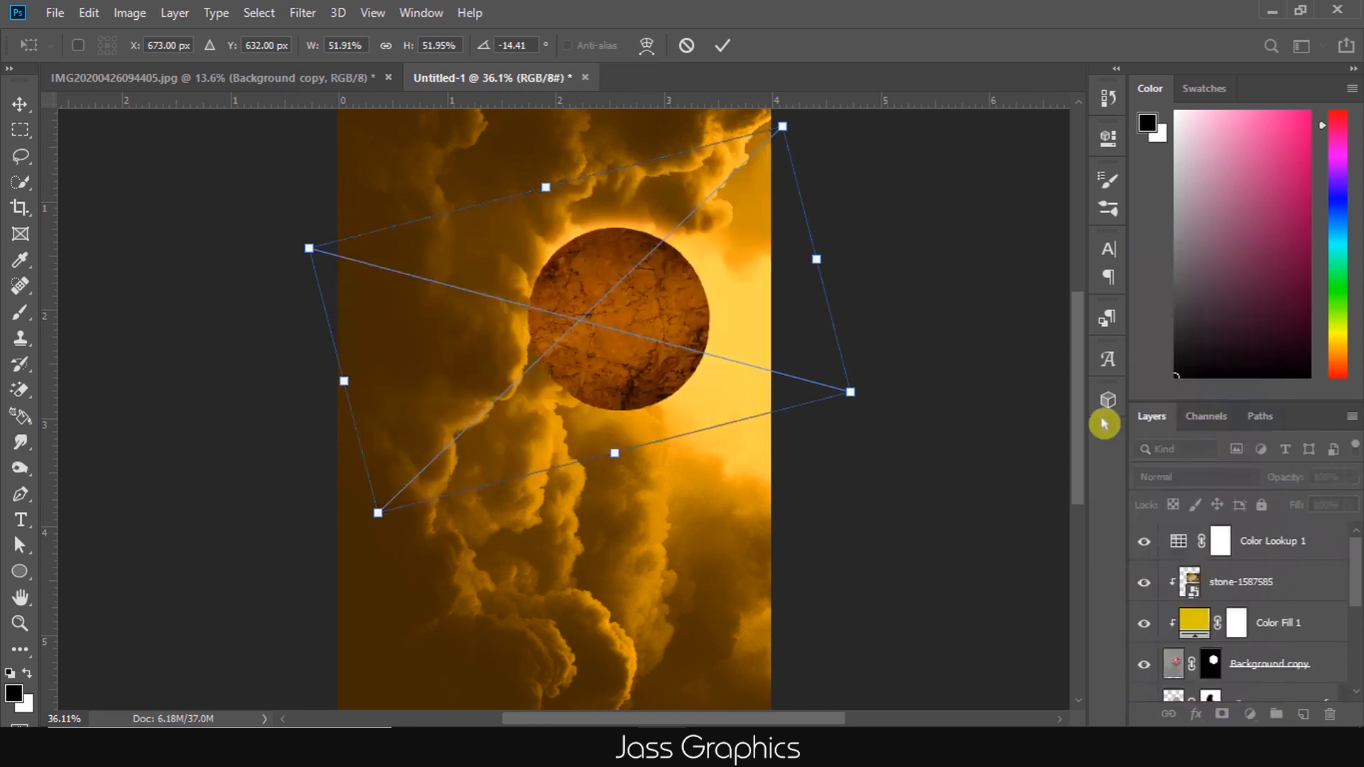
pyautogui.moveTo(613, 260); pyautogui.dragTo(622, 228)
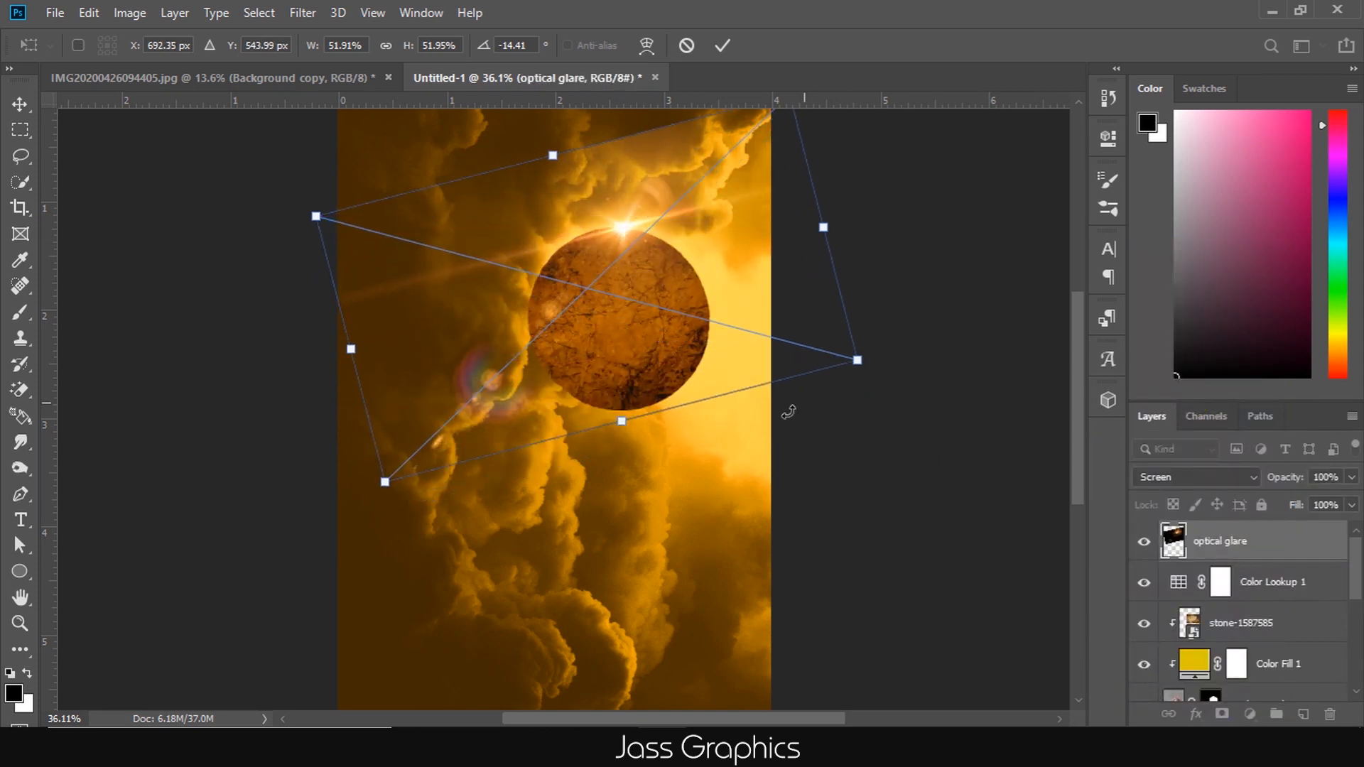
pyautogui.moveTo(387, 485)
pyautogui.mouseDown()
pyautogui.moveTo(364, 507)
pyautogui.moveTo(392, 481)
pyautogui.mouseUp()
pyautogui.press('Return')
pyautogui.click(1030, 266)
pyautogui.scroll(-2, 923, 497)
pyautogui.click(874, 696)
pyautogui.scroll(-2, 785, 426)
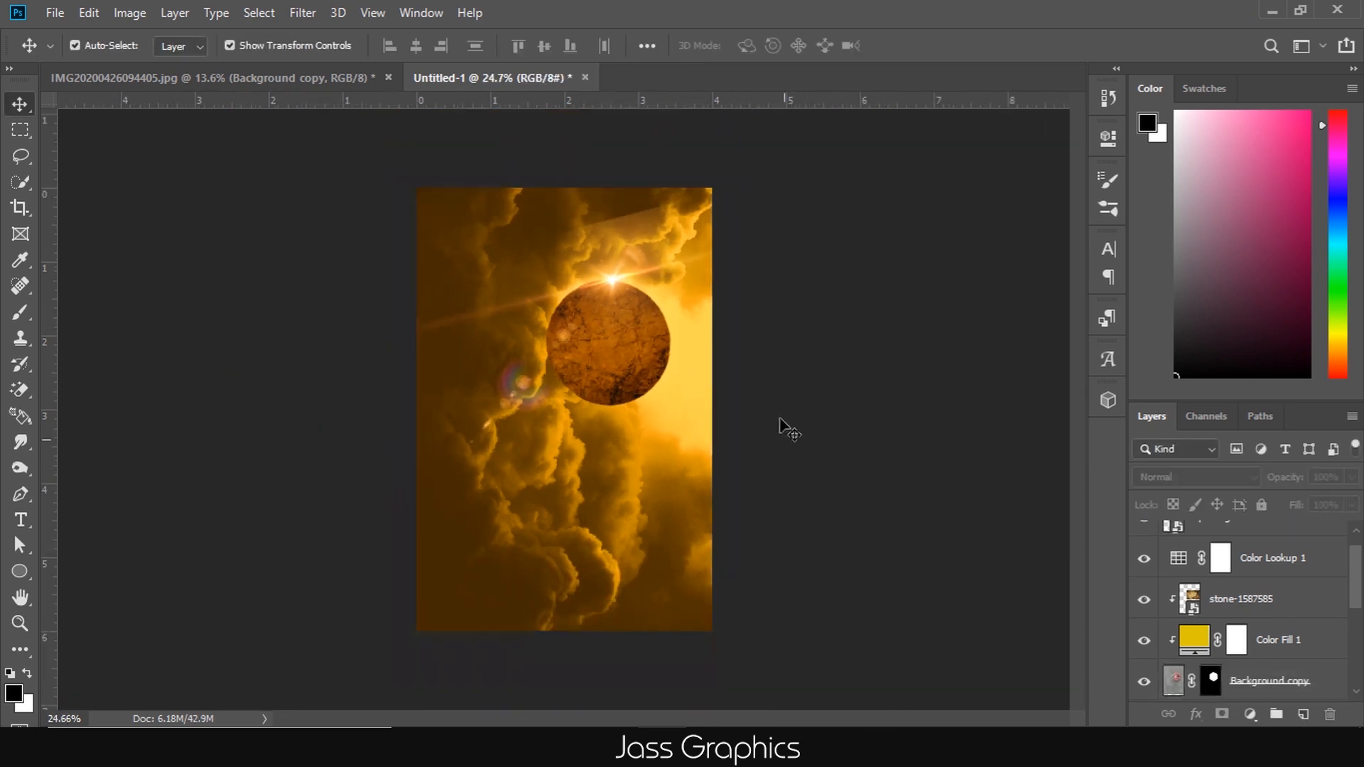
# - Add a layer mask to the optical glare layer
pyautogui.scroll(1, 739, 333)
pyautogui.scroll(5, 652, 204)
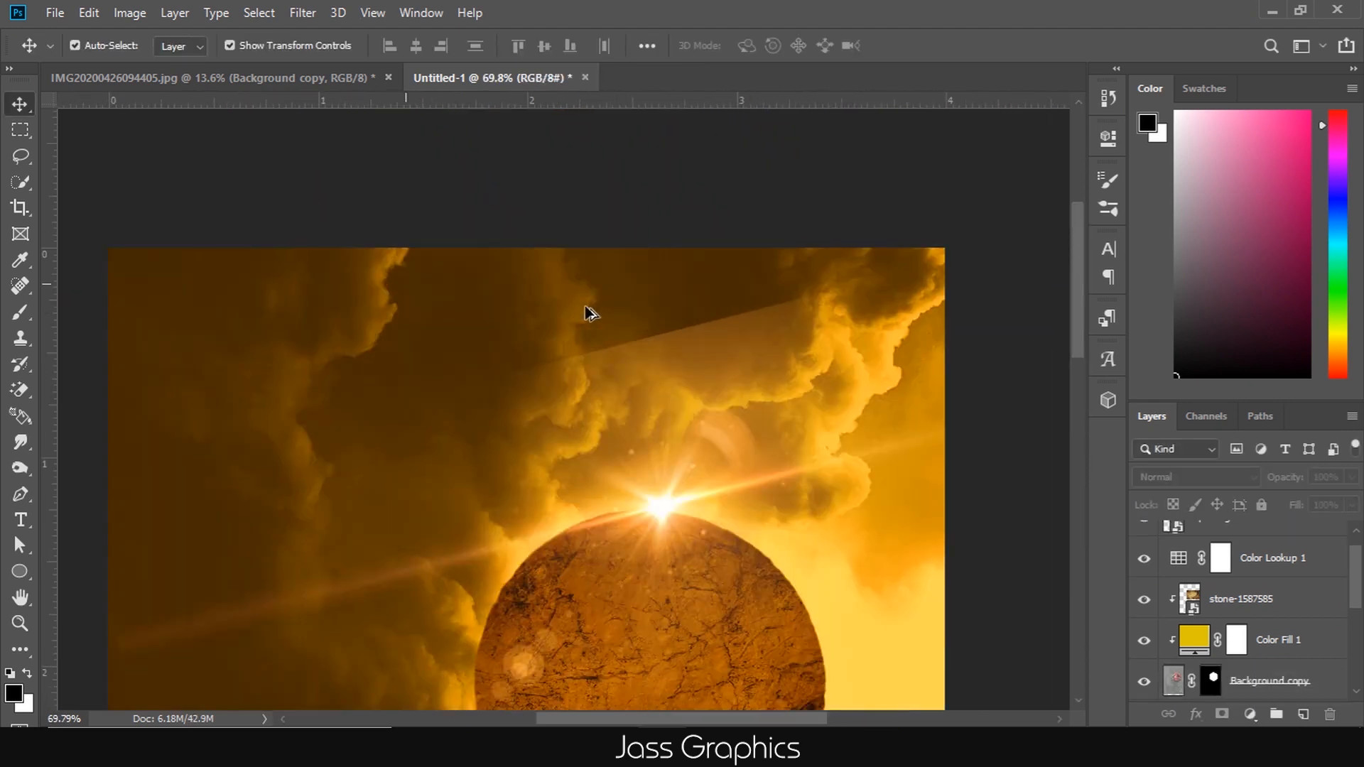
pyautogui.scroll(-2, 679, 384)
pyautogui.scroll(1, 1251, 611)
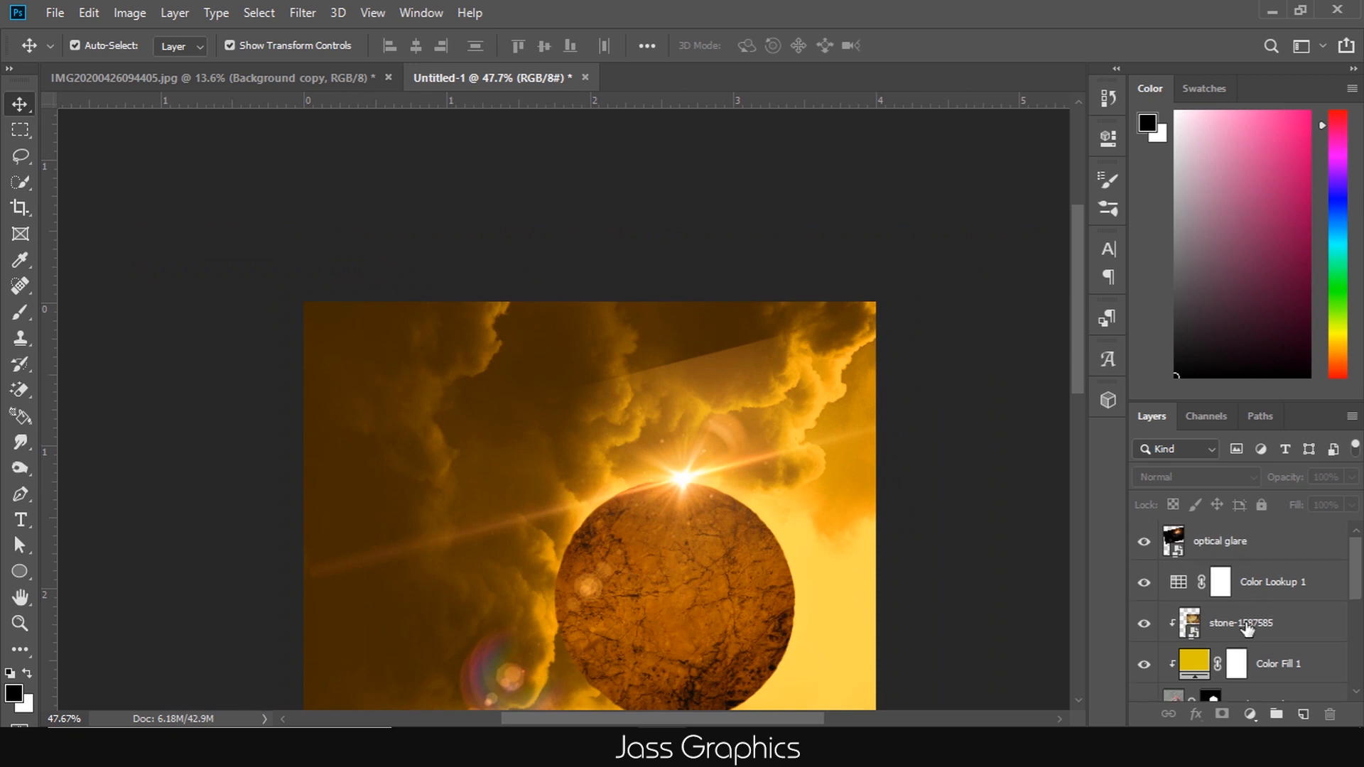
pyautogui.click(1240, 543)
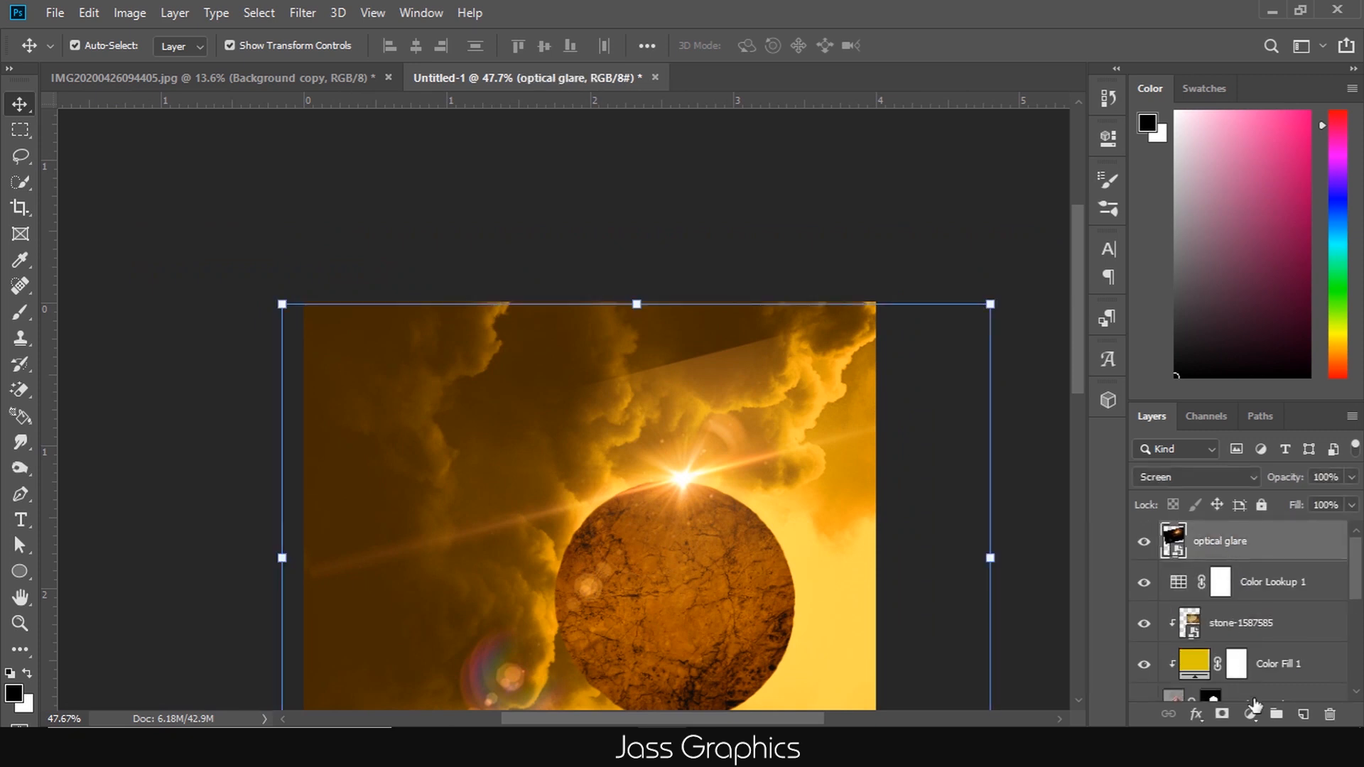
pyautogui.click(1223, 715)
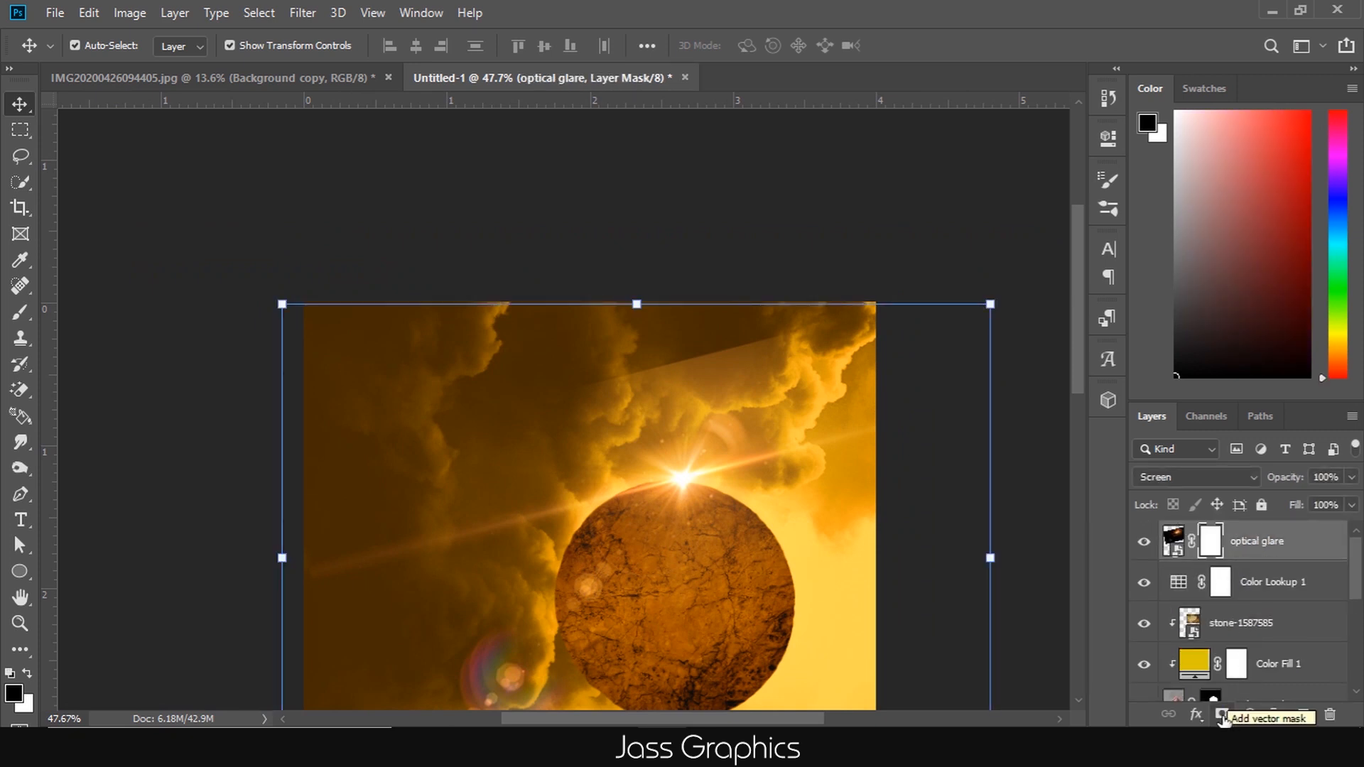
# - Paint black on the glare's mask with a soft 168 px brush to hide the hard image edge in the clouds above the planet
pyautogui.click(20, 313)
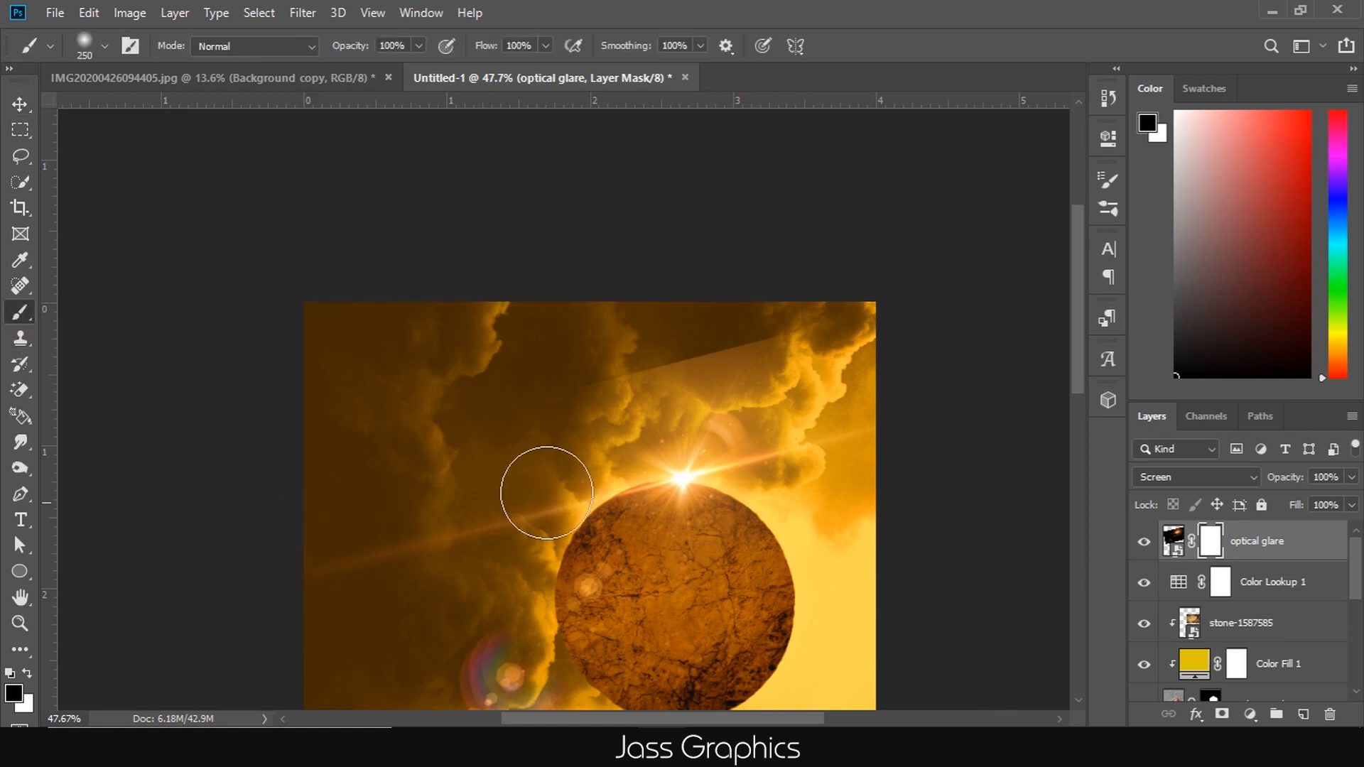
pyautogui.scroll(-1, 773, 362)
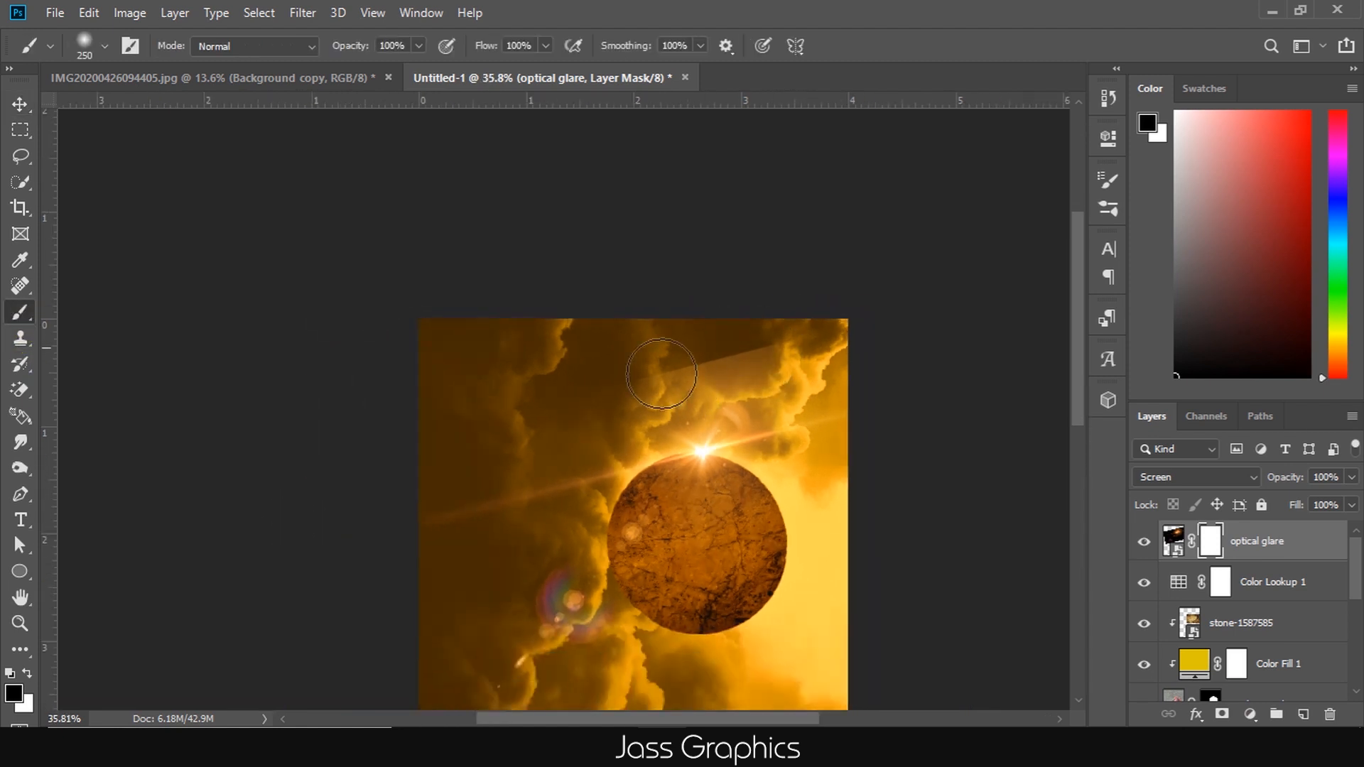
pyautogui.click(104, 45)
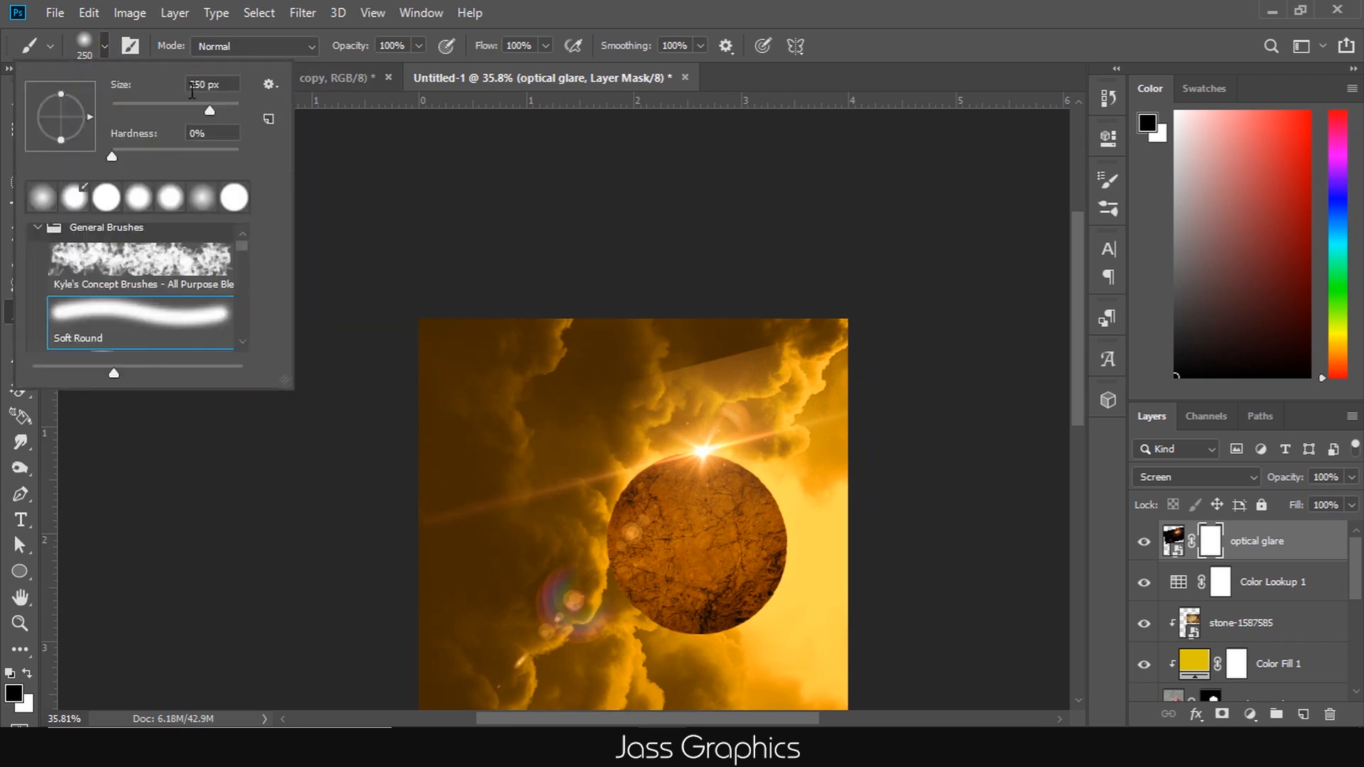
pyautogui.moveTo(212, 111)
pyautogui.mouseDown()
pyautogui.moveTo(184, 110)
pyautogui.moveTo(197, 110)
pyautogui.mouseUp()
pyautogui.click(826, 322)
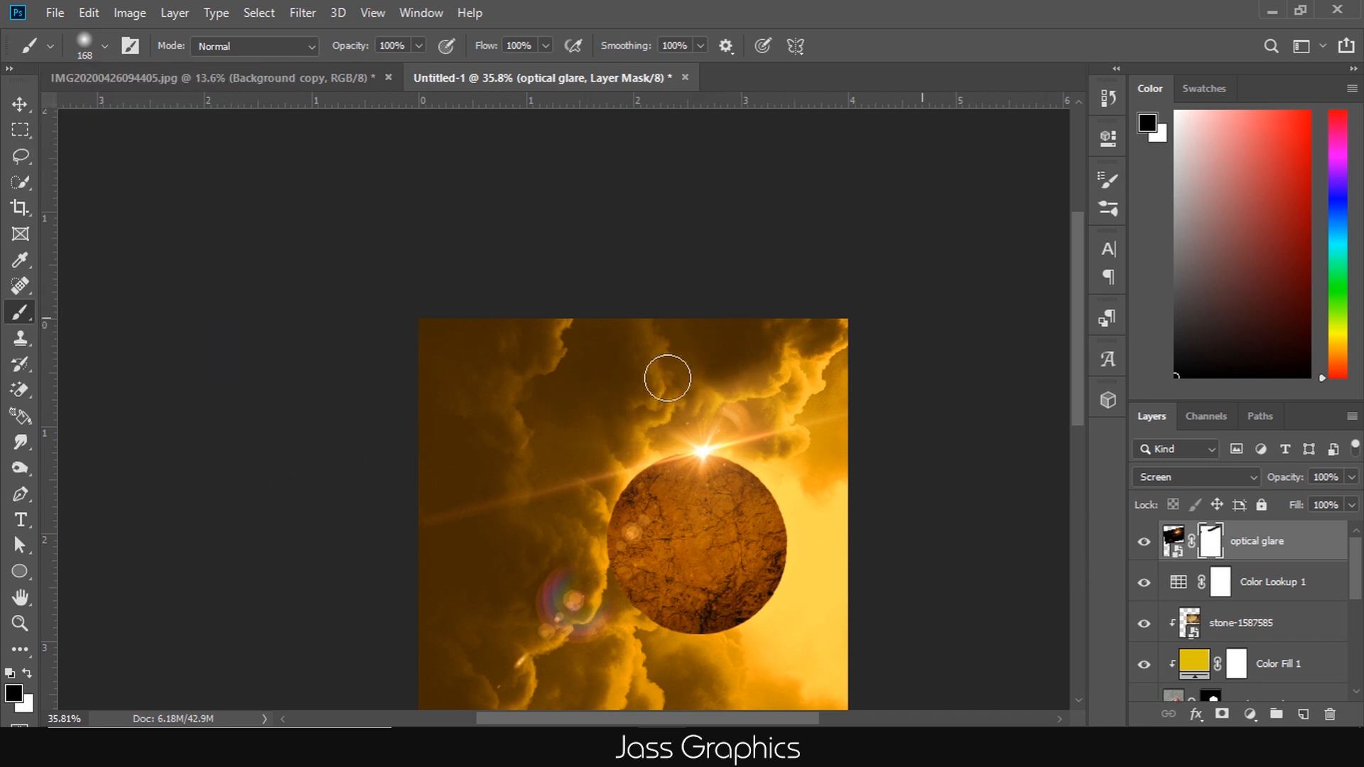
pyautogui.click(20, 107)
pyautogui.click(1025, 301)
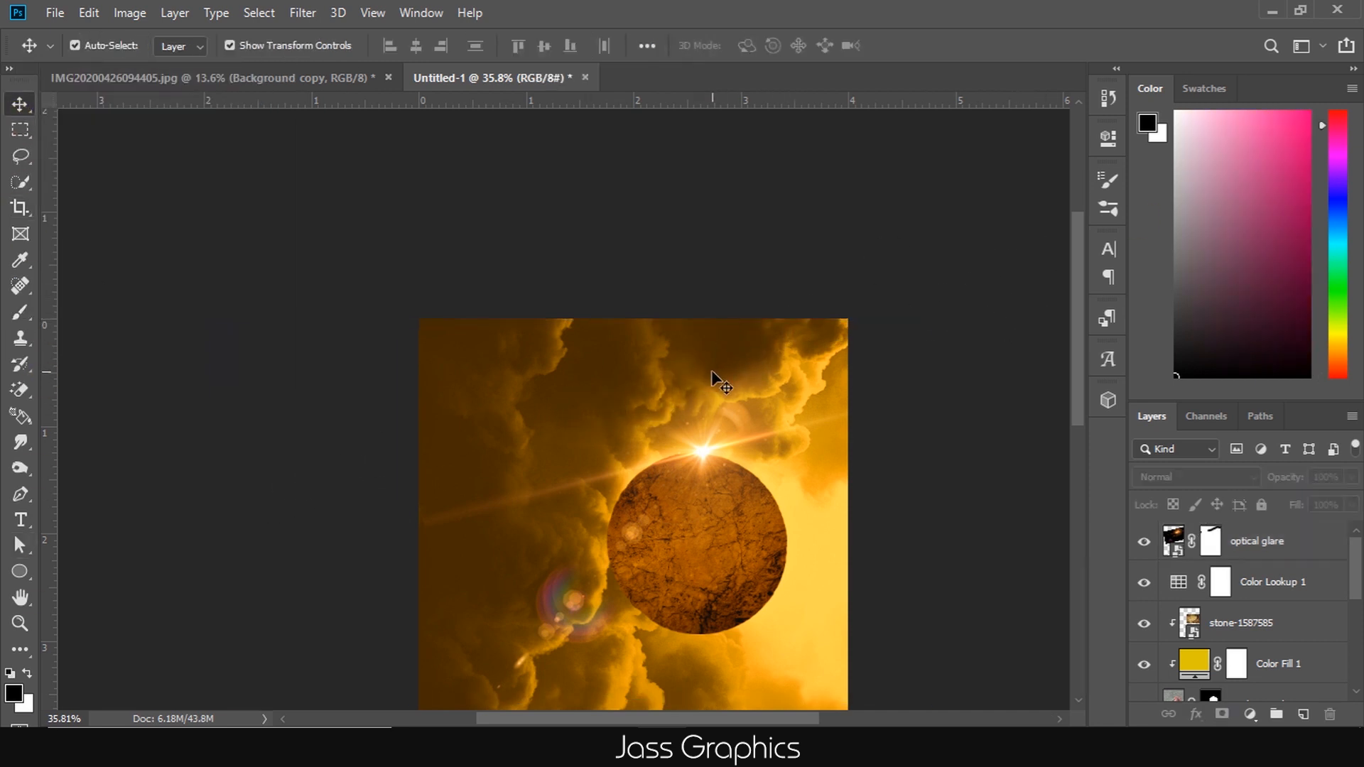
pyautogui.scroll(2, 713, 374)
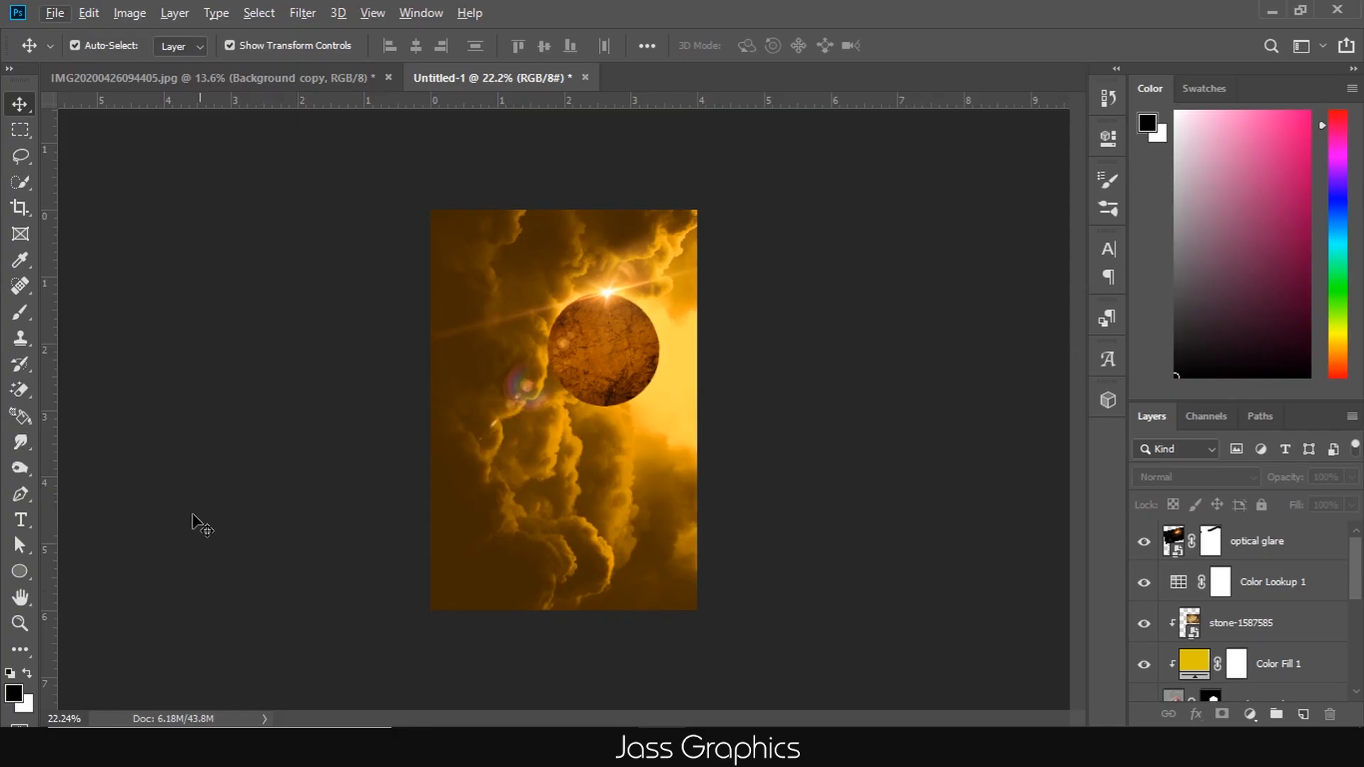
# - Add the white text THE LAST over the clouds below the planet
pyautogui.click(21, 519)
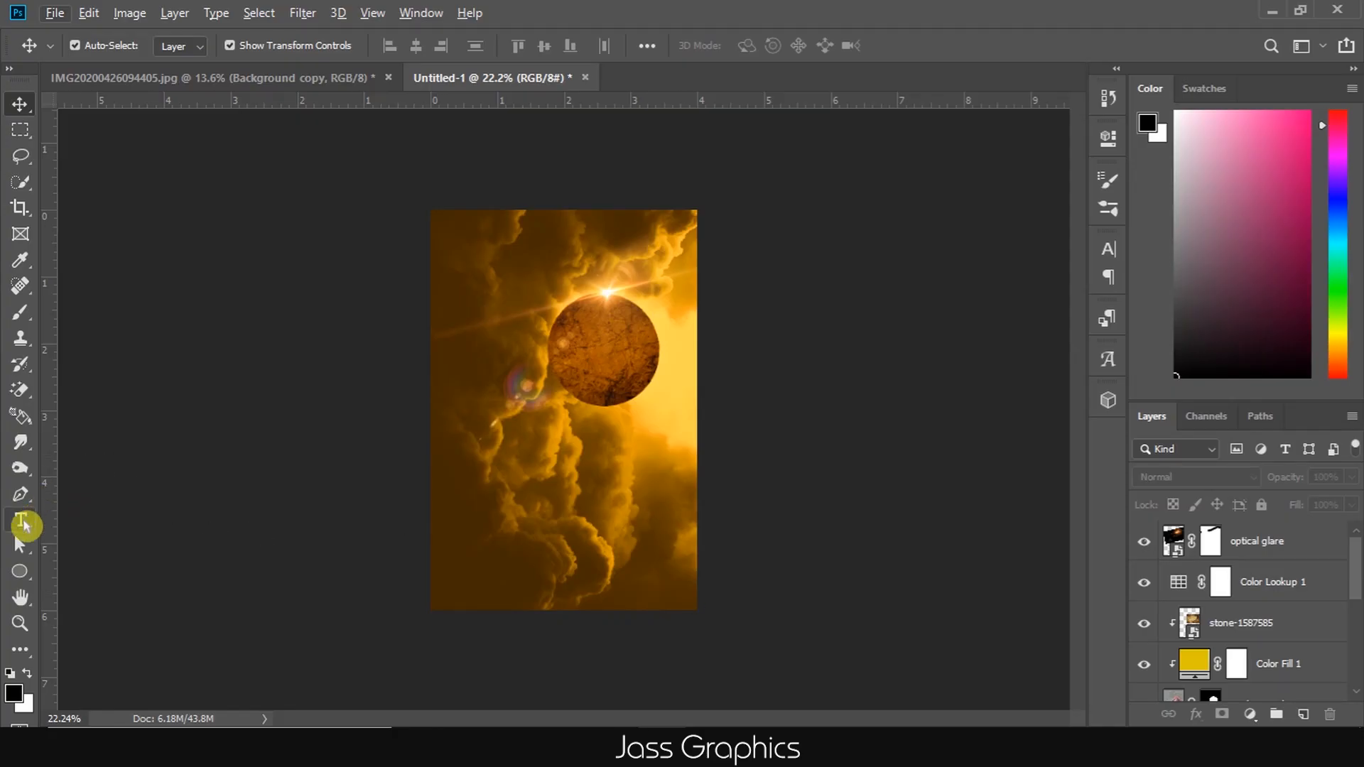
pyautogui.click(456, 532)
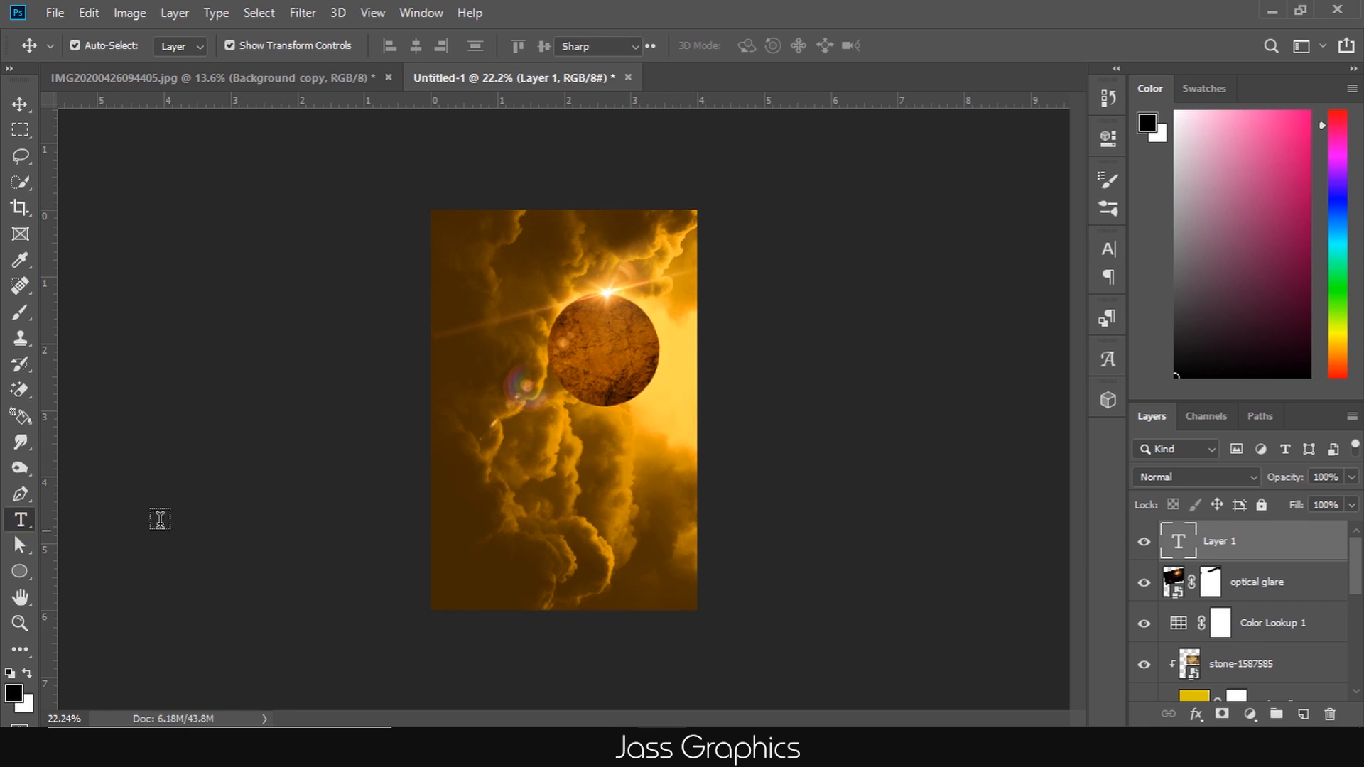
pyautogui.click(468, 462)
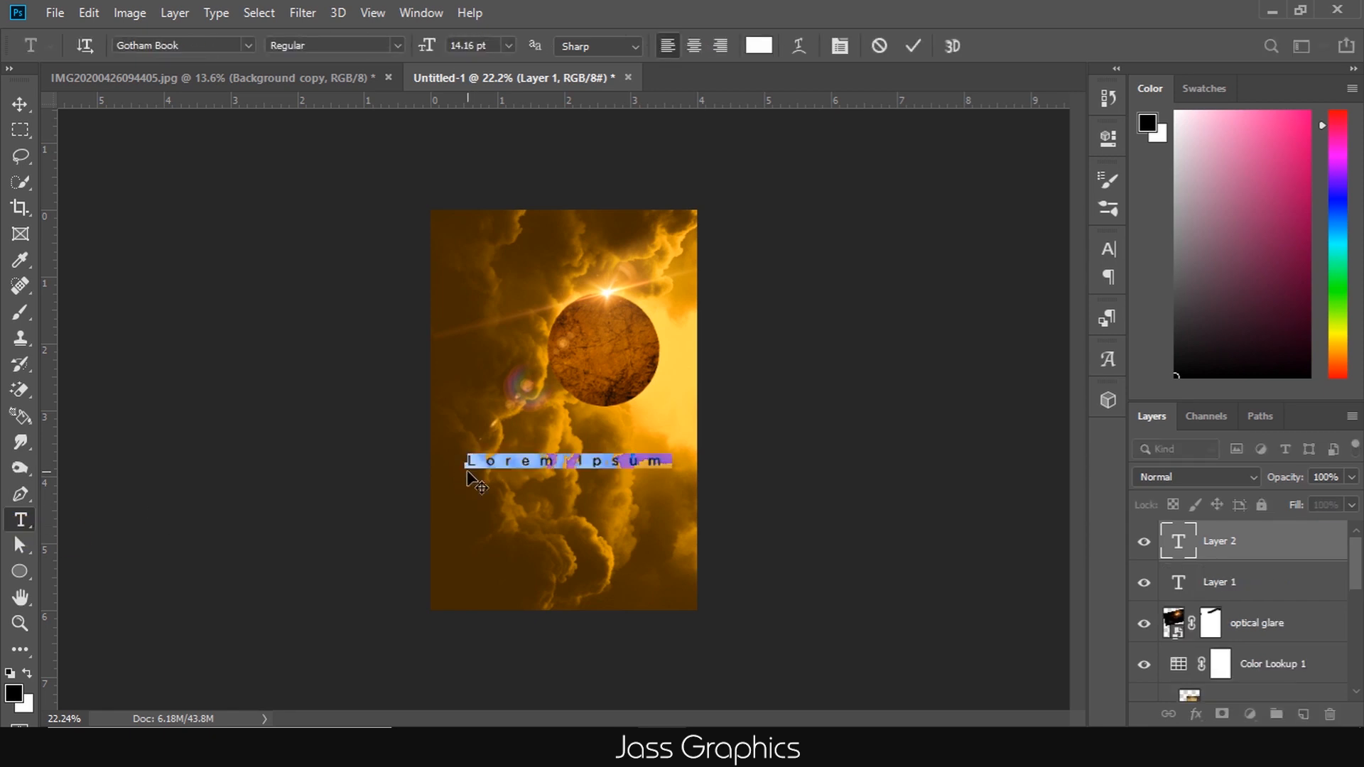
pyautogui.write('THE LAST')
pyautogui.click(20, 105)
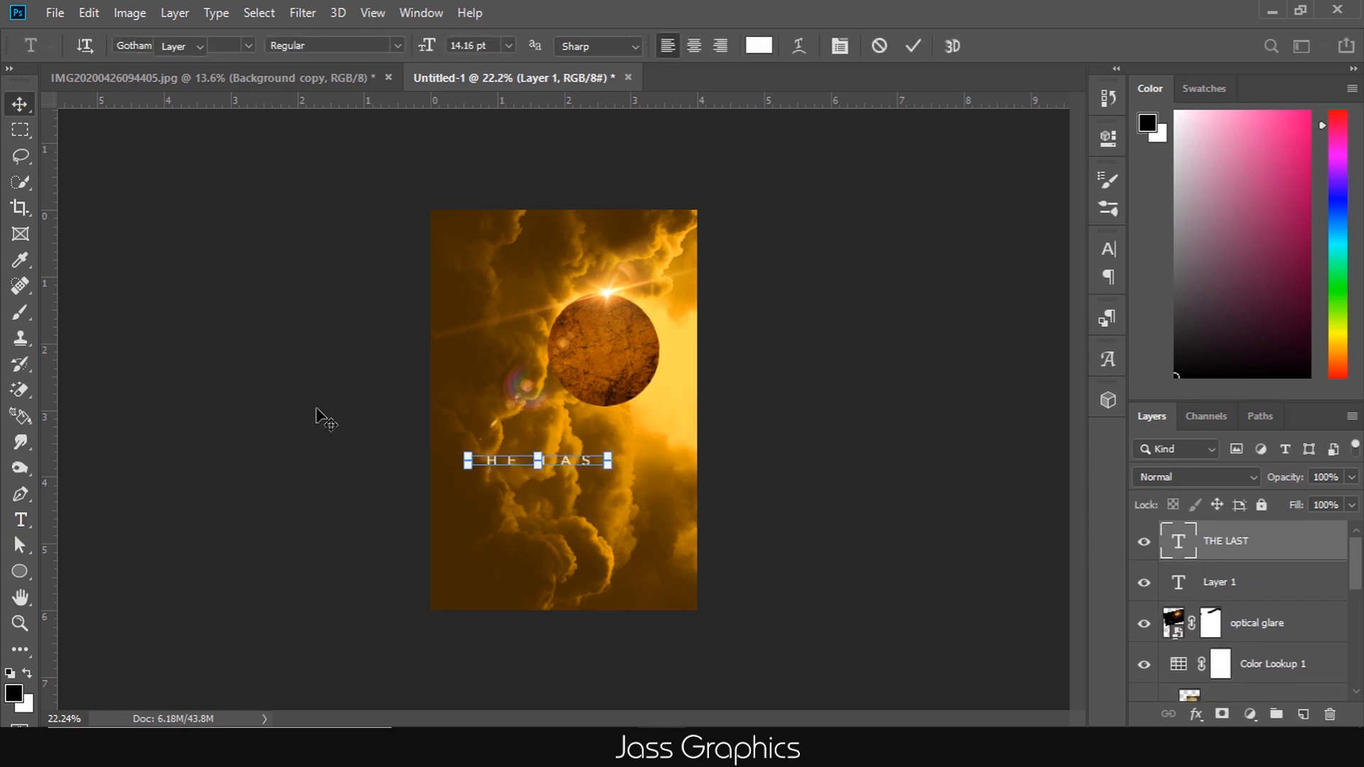
# - Set the THE LAST text's tracking to 0 and its font to Candara
pyautogui.scroll(6, 558, 446)
pyautogui.click(1107, 249)
pyautogui.click(998, 320)
pyautogui.write('0')
pyautogui.press('Return')
pyautogui.click(987, 277)
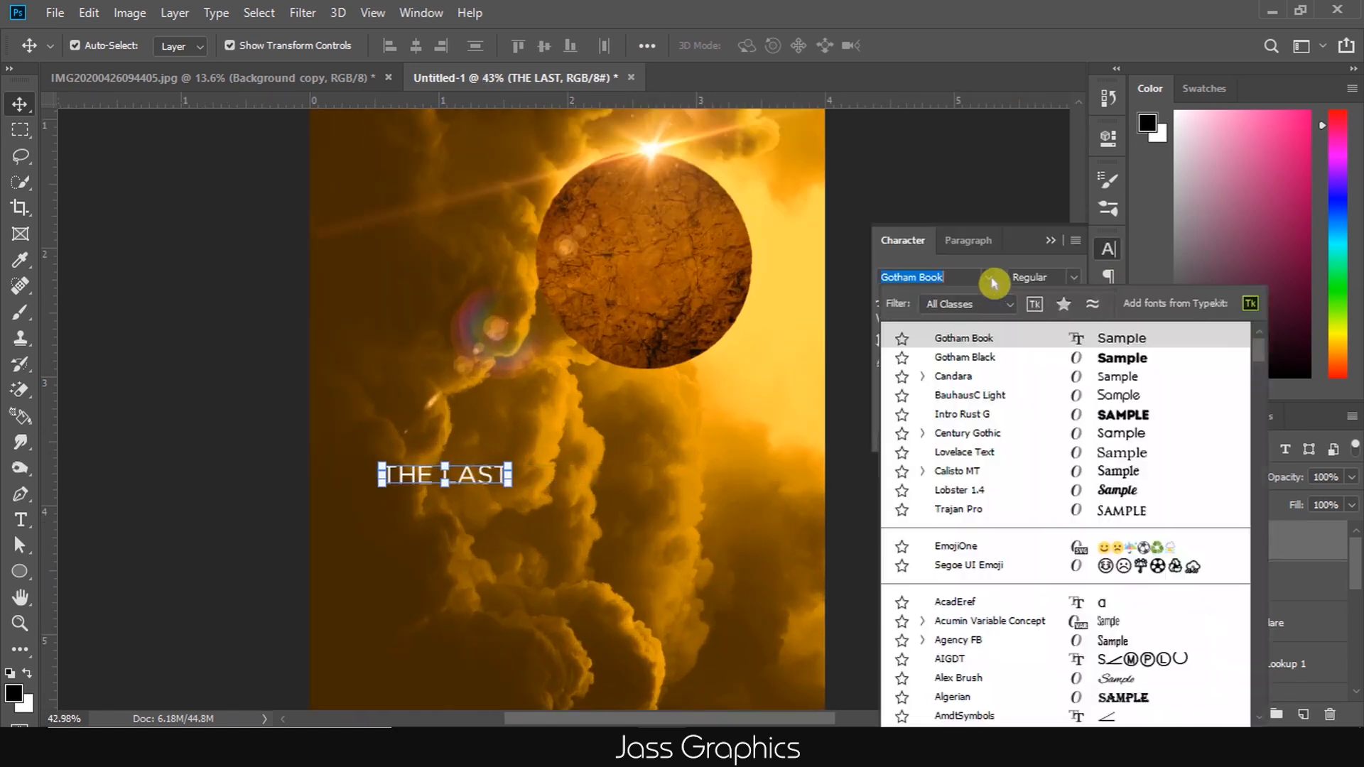
pyautogui.click(959, 385)
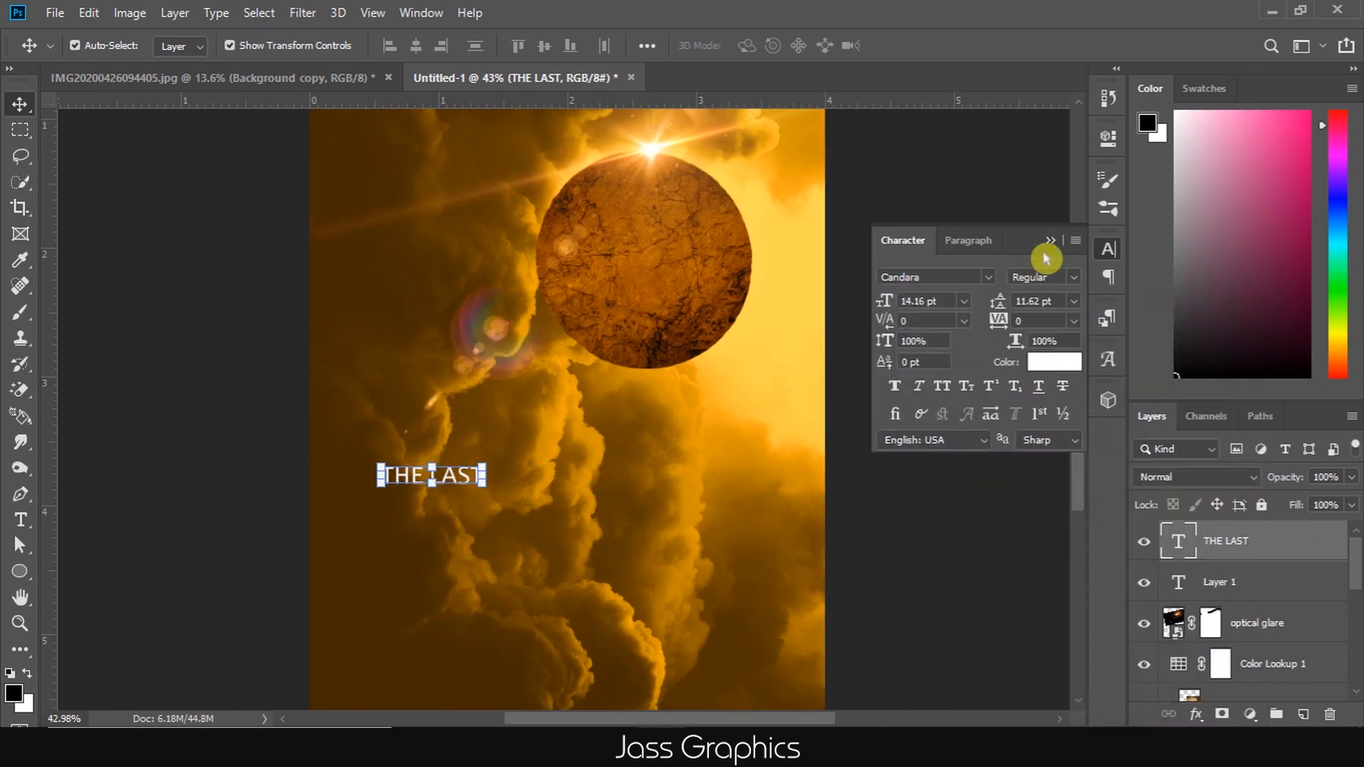
# - Enlarge the THE LAST text to about 24.78 pt
pyautogui.moveTo(482, 484); pyautogui.dragTo(532, 543)
pyautogui.click(1107, 249)
pyautogui.press('Return')
# - Duplicate the THE LAST text just below the original and change the copy's wording to PLANET
pyautogui.scroll(-4, 539, 541)
pyautogui.scroll(2, 533, 497)
pyautogui.doubleClick(533, 544)
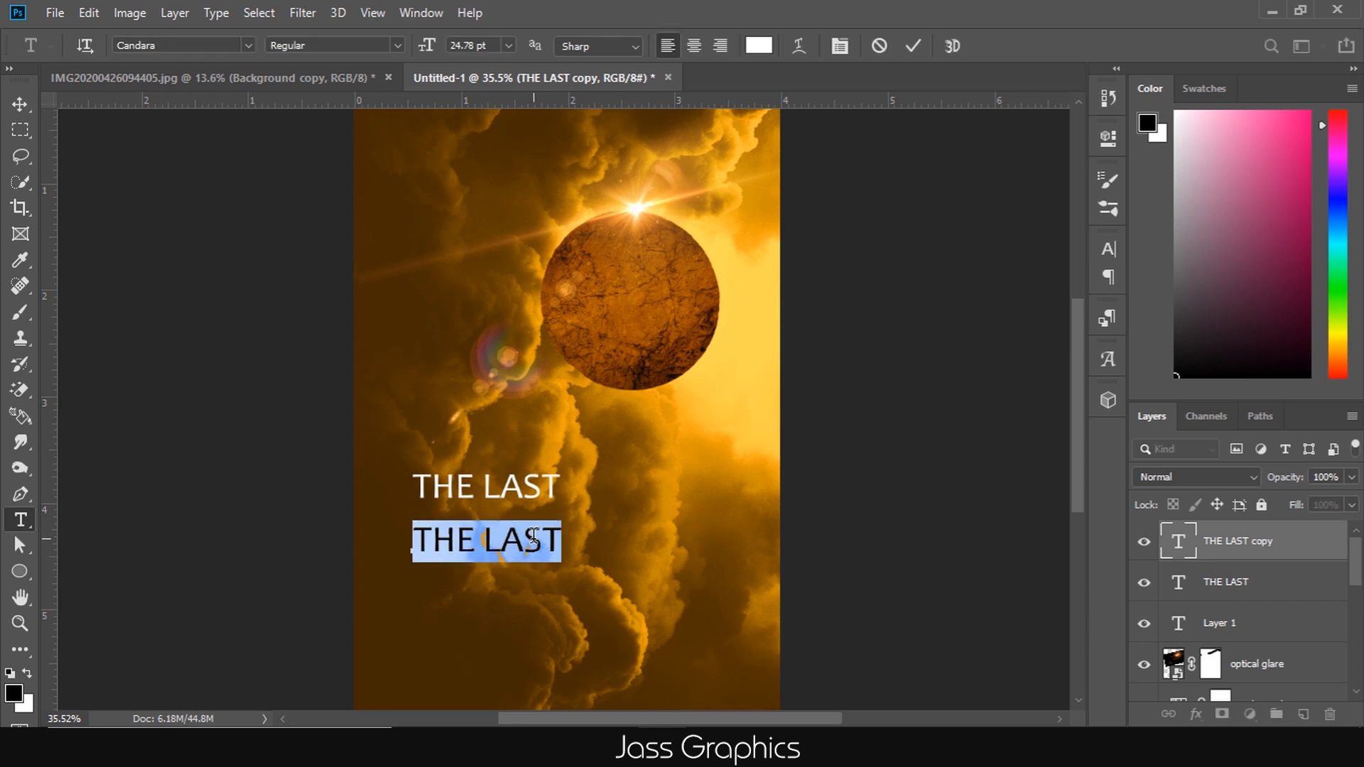
pyautogui.write('PLANET')
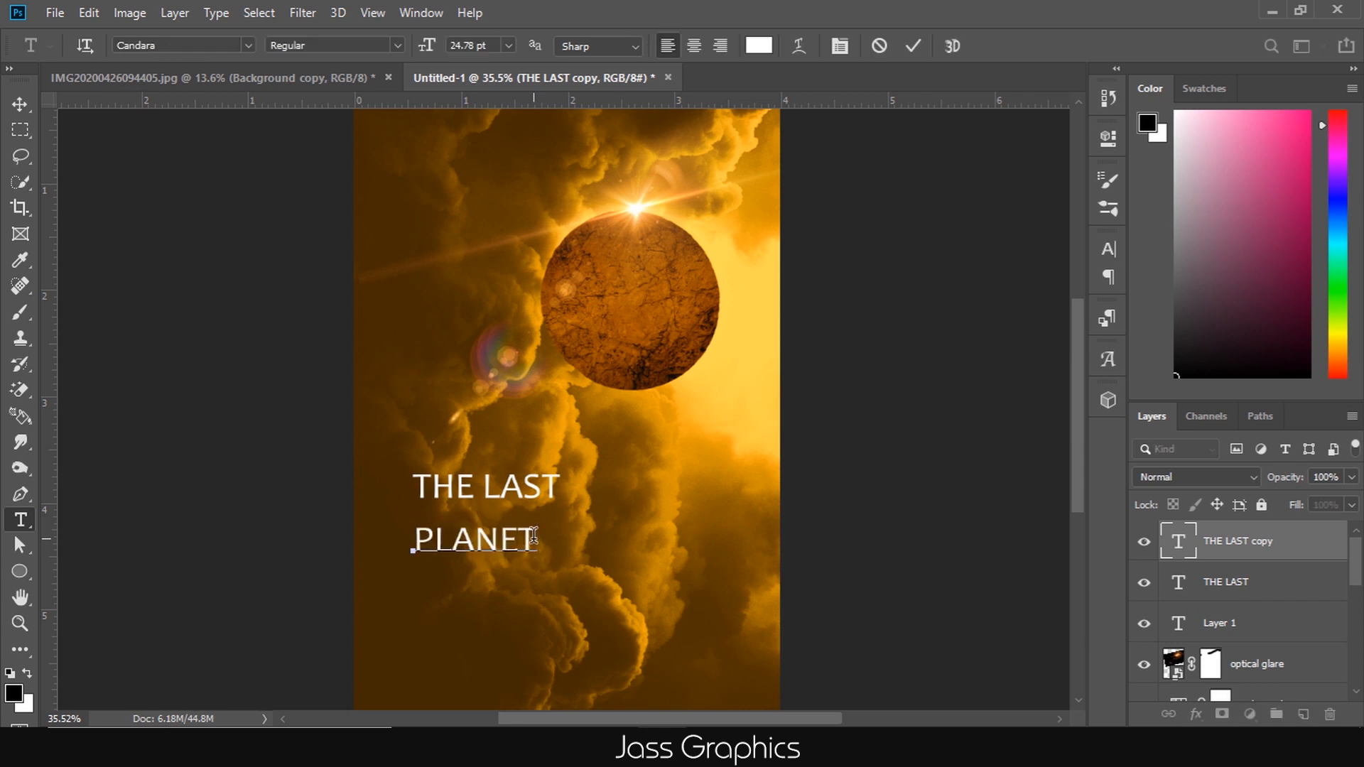
pyautogui.click(20, 104)
# - Enlarge PLANET to about 63.85 pt and move it directly beneath THE LAST, aligned at the first letters
pyautogui.scroll(-2, 786, 426)
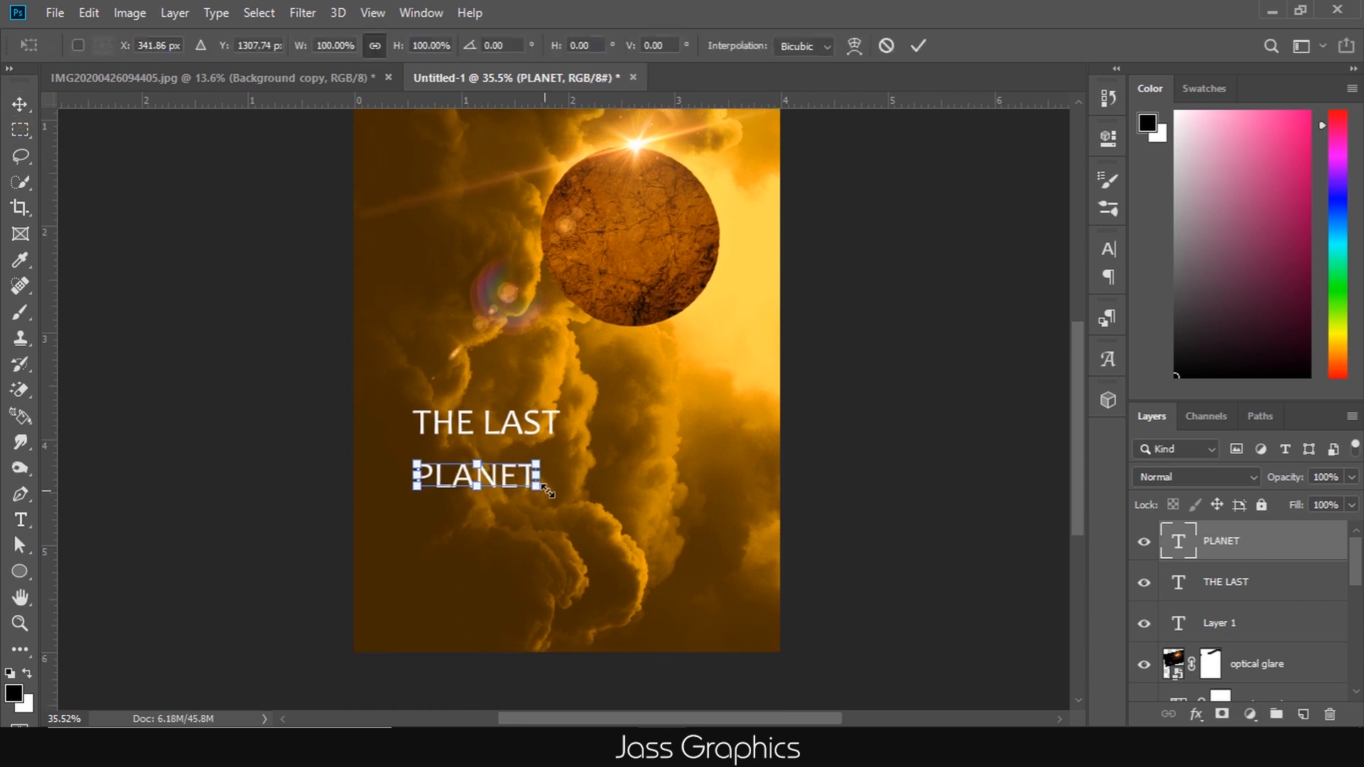
pyautogui.moveTo(548, 490); pyautogui.dragTo(734, 561)
pyautogui.press('Return')
pyautogui.moveTo(663, 499); pyautogui.dragTo(657, 473)
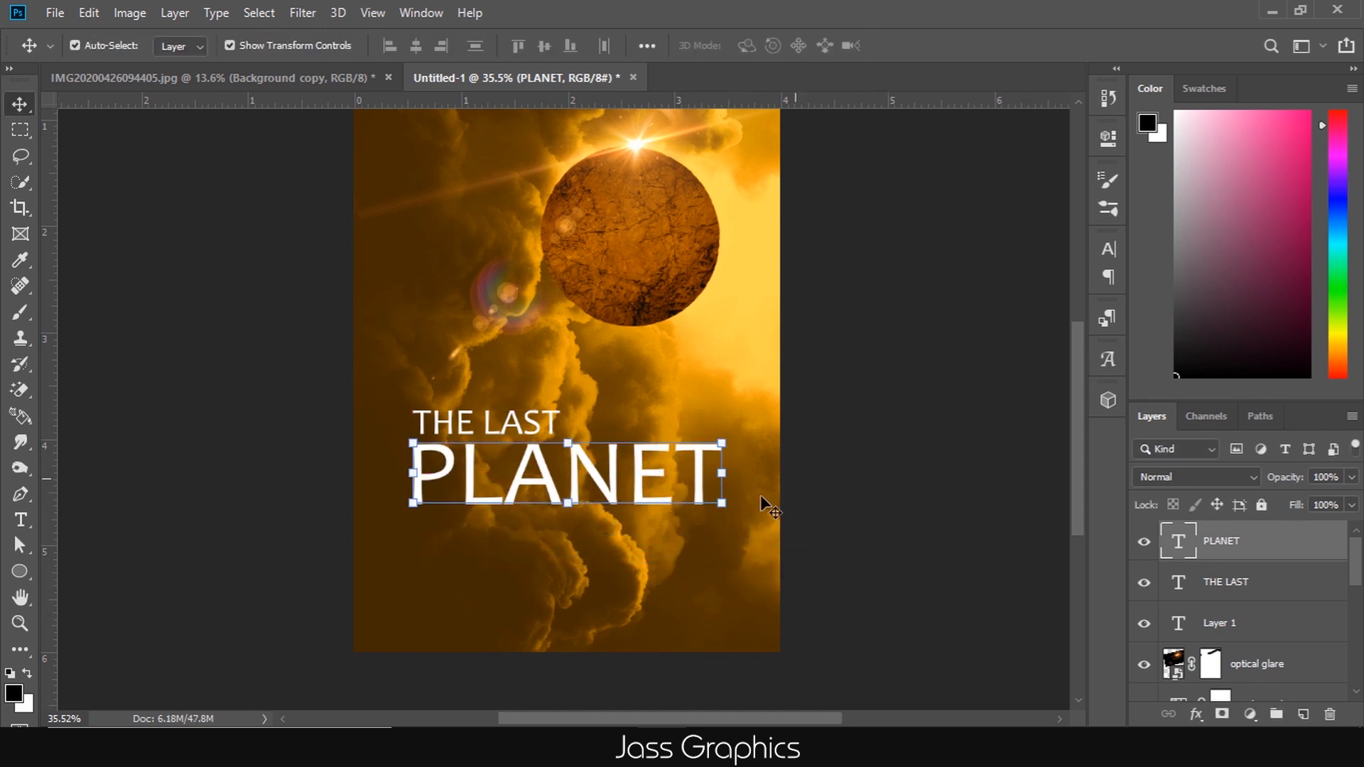
# - Set the PLANET text's font style to Light
pyautogui.scroll(-3, 846, 536)
pyautogui.click(1107, 250)
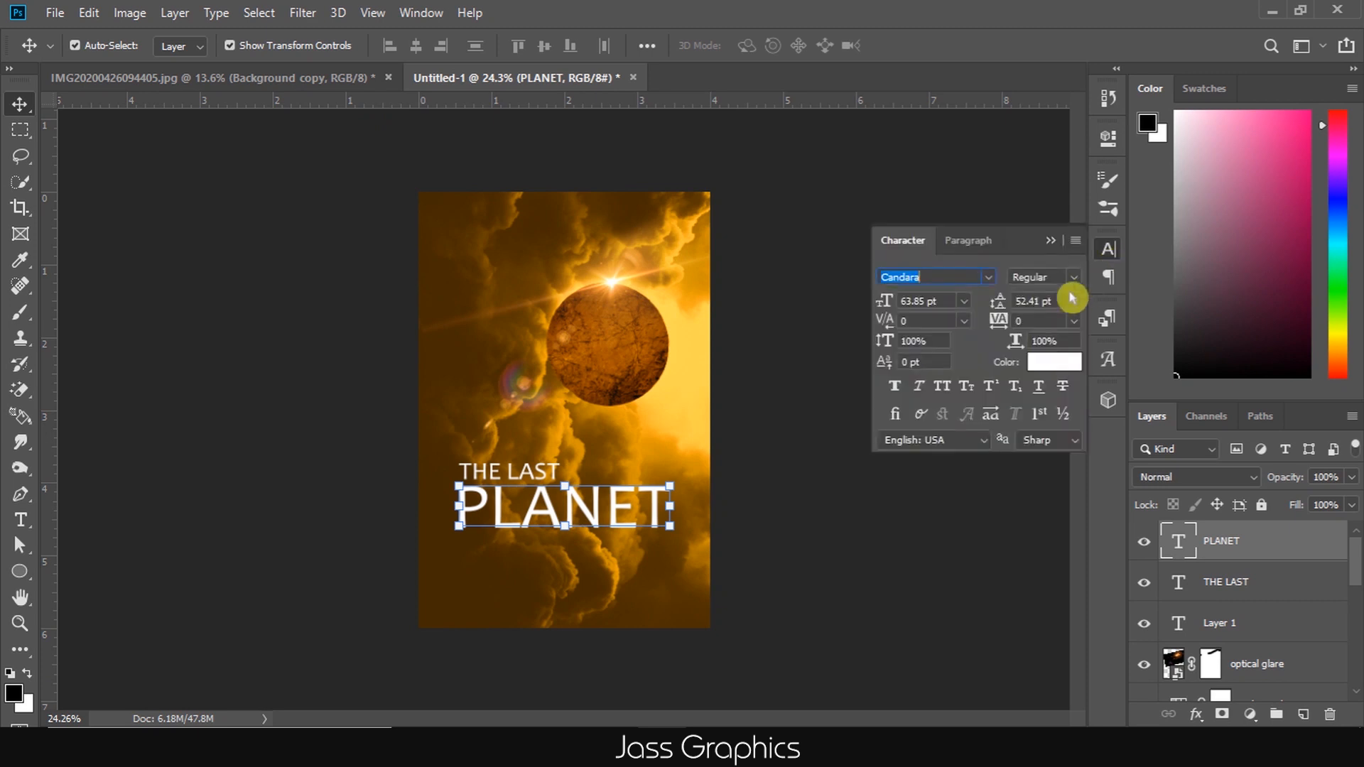
pyautogui.click(1073, 277)
pyautogui.click(1071, 296)
pyautogui.click(846, 542)
pyautogui.scroll(-2, 742, 539)
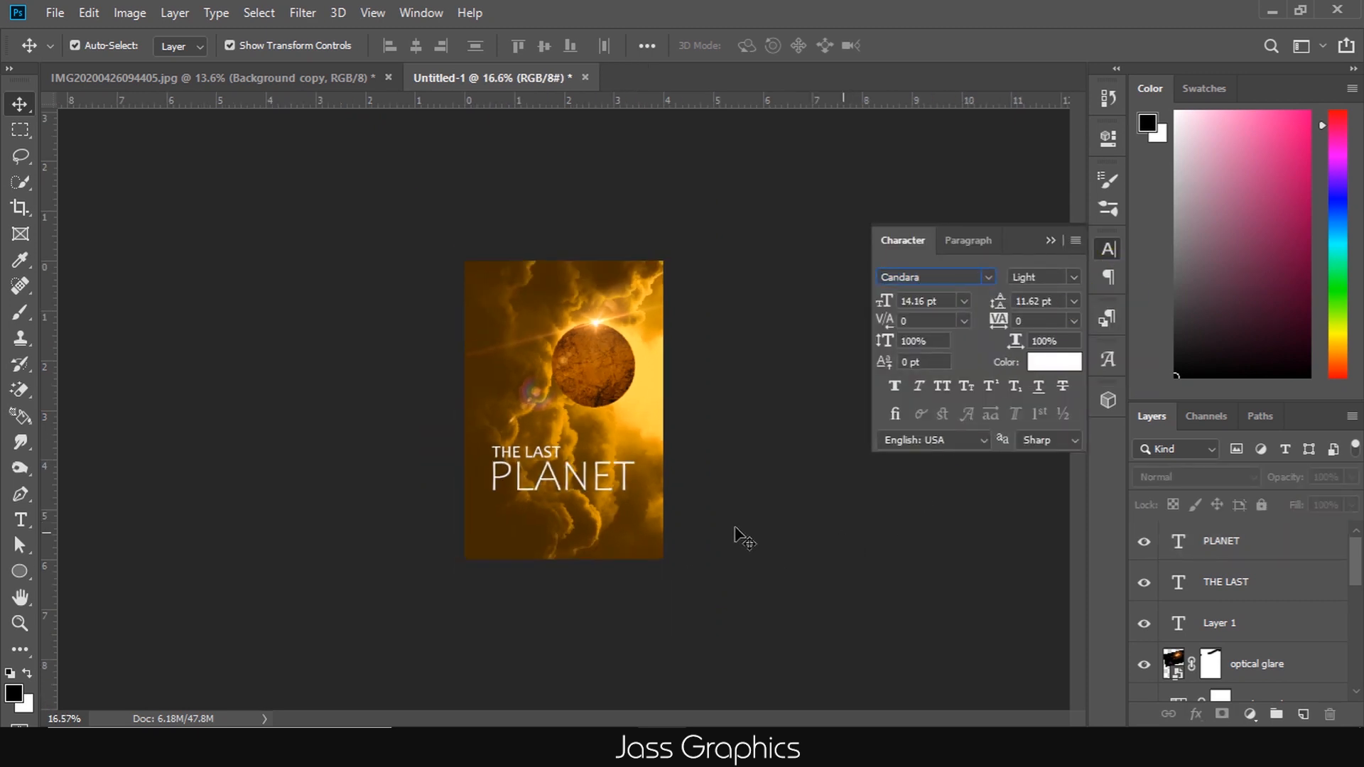
# - Try the Bold font style on the THE LAST text
pyautogui.click(534, 485)
pyautogui.scroll(2, 671, 568)
pyautogui.click(490, 490)
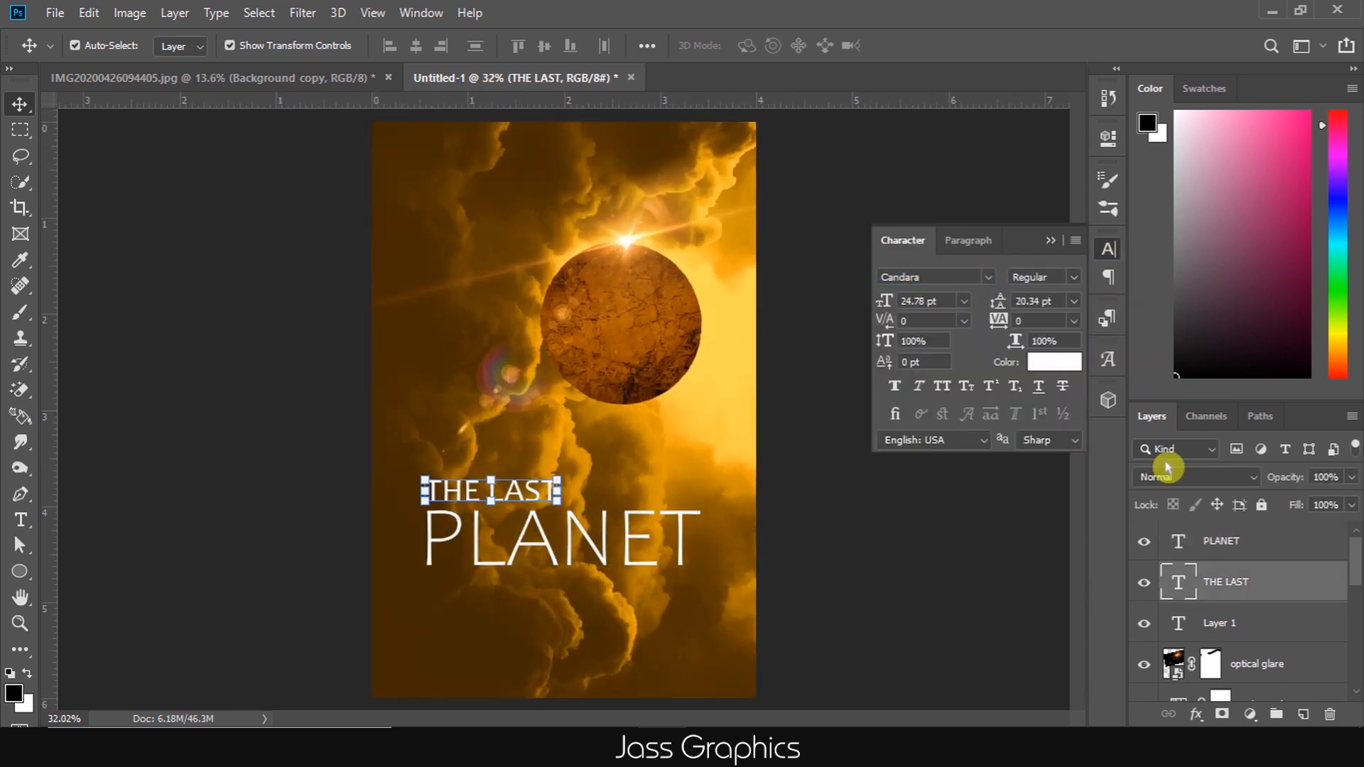
pyautogui.click(1073, 277)
pyautogui.click(1063, 357)
pyautogui.click(774, 568)
pyautogui.scroll(-2, 774, 568)
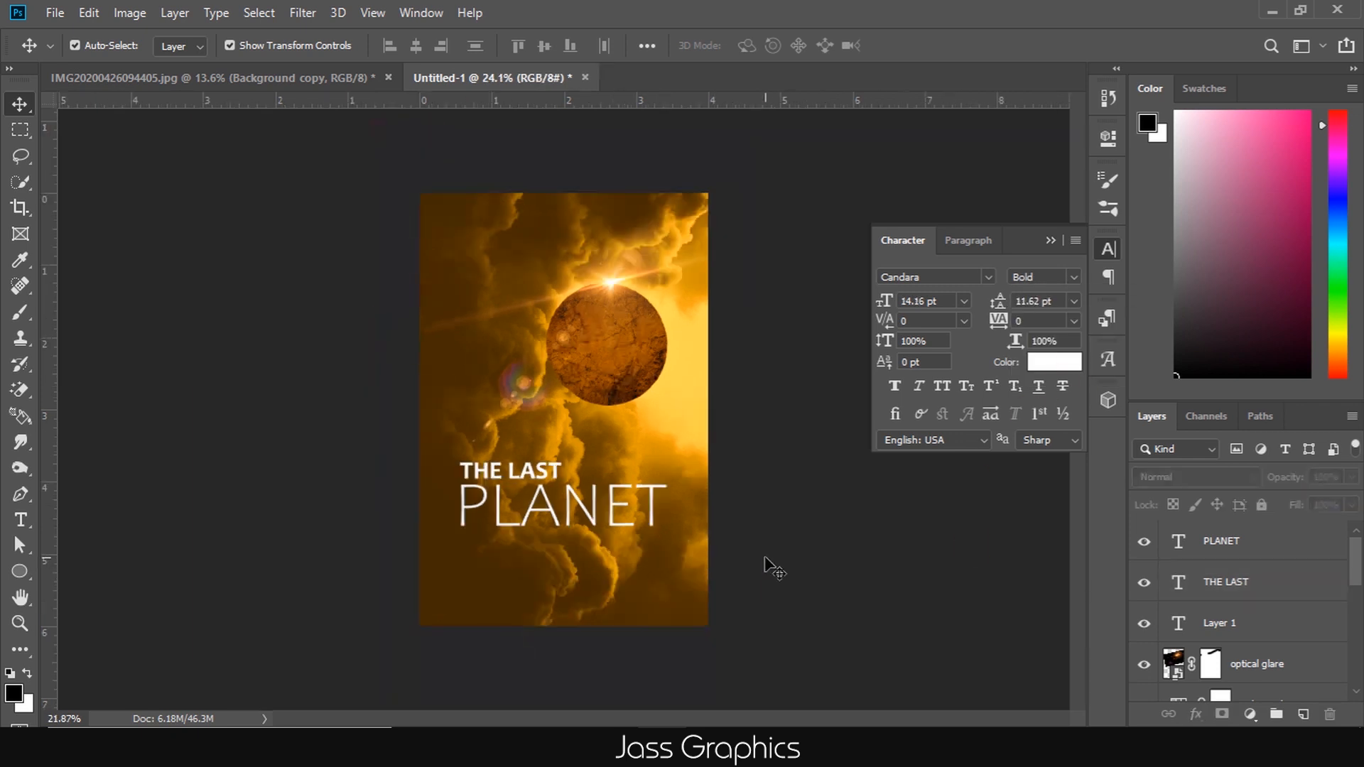
pyautogui.scroll(-1, 773, 568)
# - Set the THE LAST text's font style to Light
pyautogui.click(1274, 586)
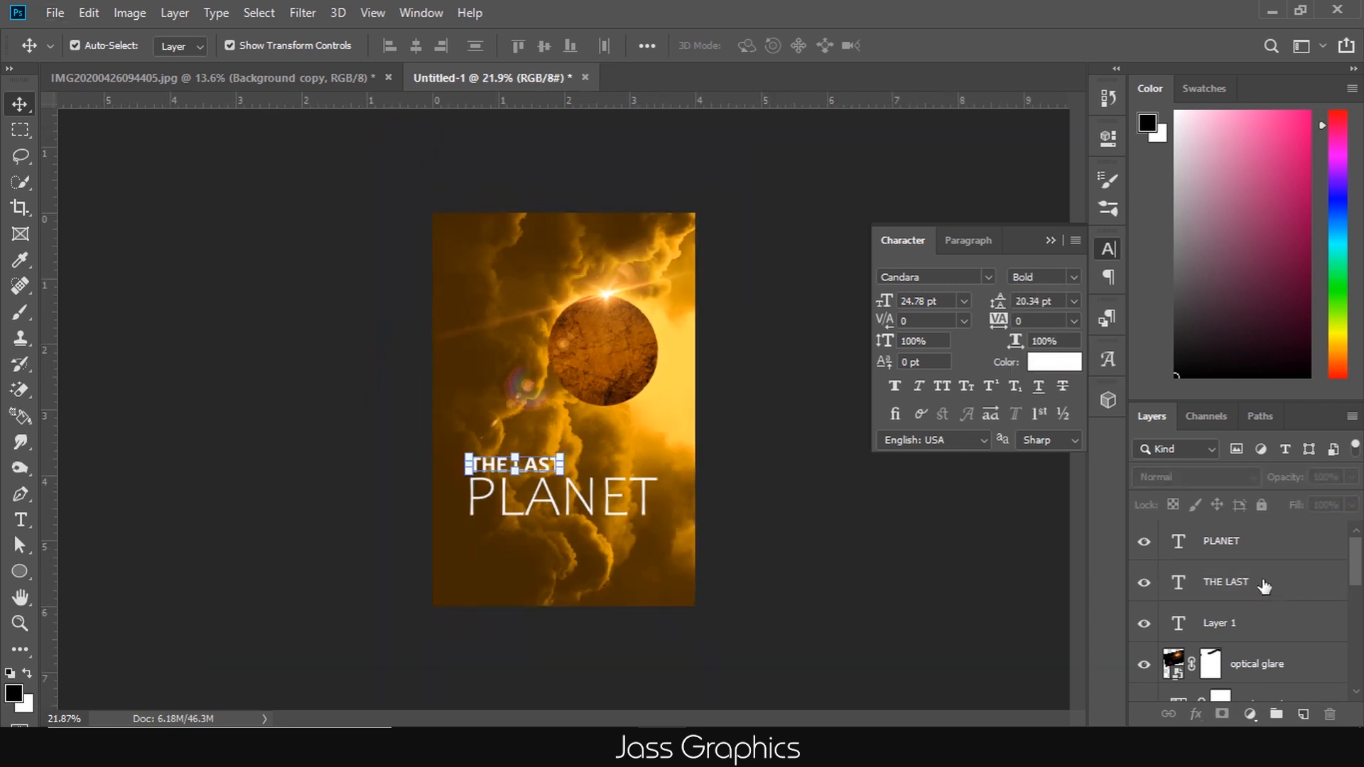
pyautogui.click(1074, 277)
pyautogui.click(1066, 304)
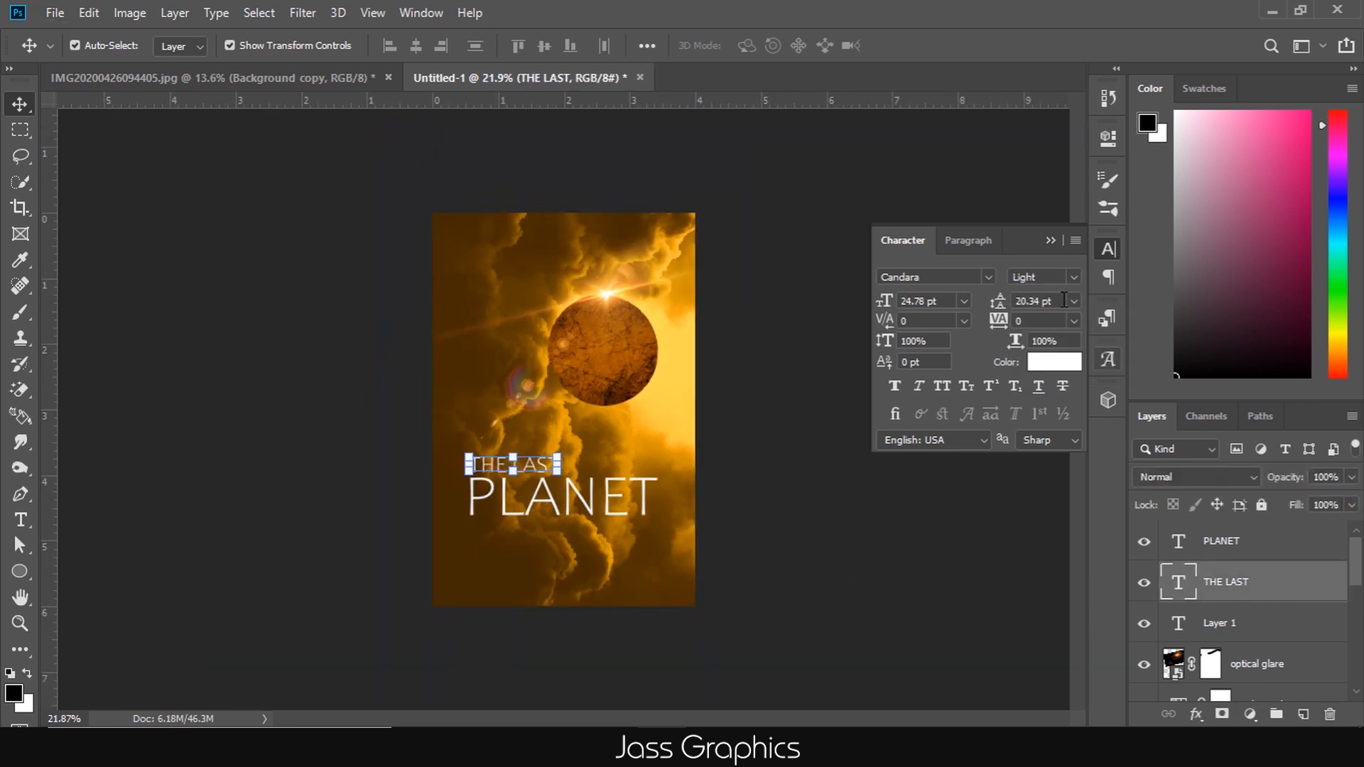
# - Set the THE LAST text's font style to Regular
pyautogui.click(1075, 278)
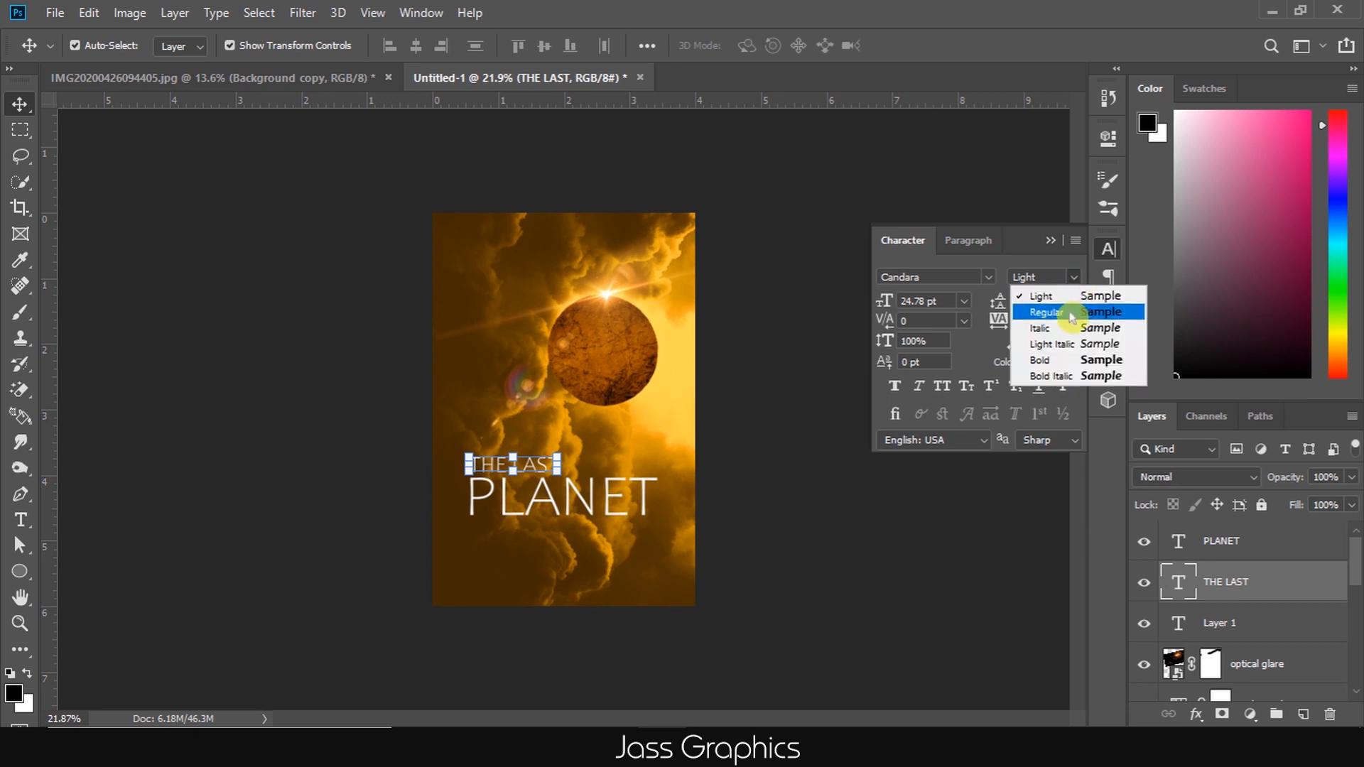
pyautogui.click(1044, 311)
pyautogui.click(948, 543)
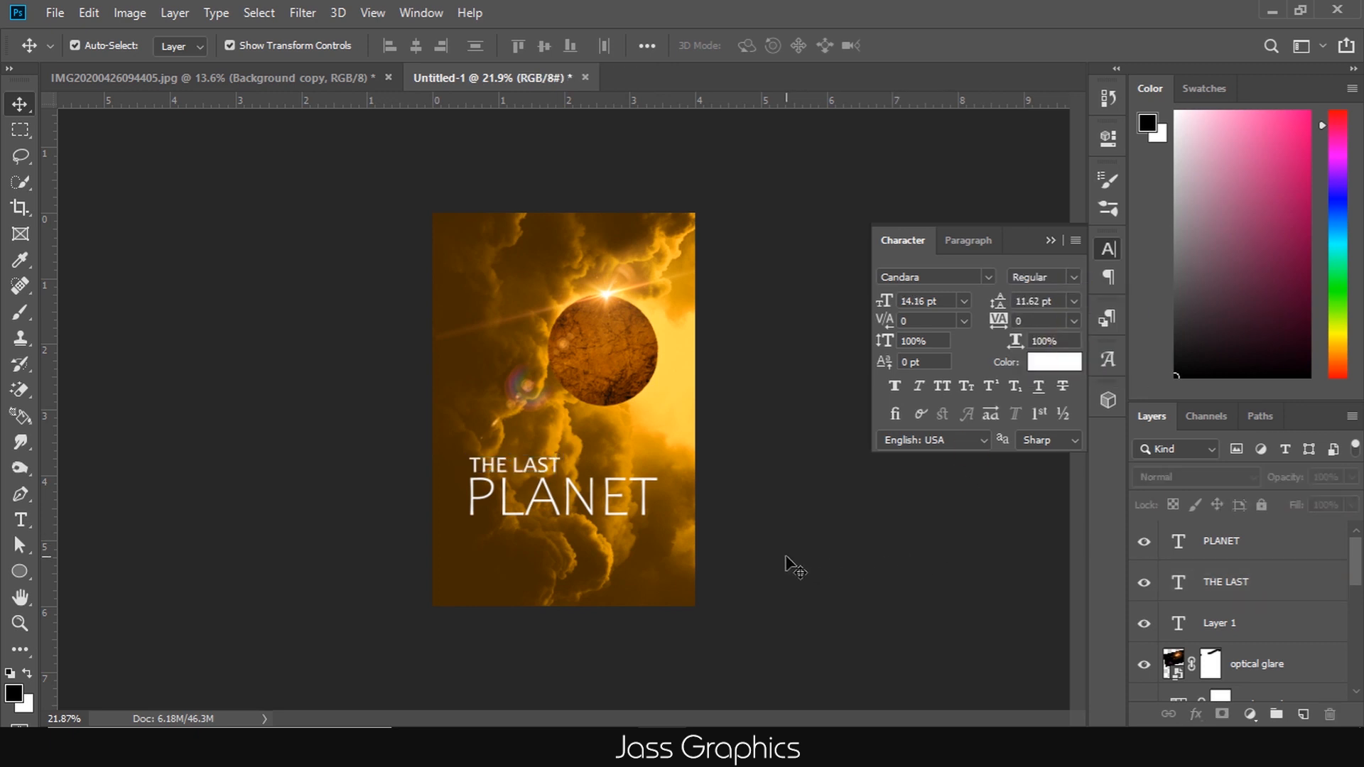
pyautogui.scroll(-3, 786, 557)
pyautogui.scroll(4, 570, 528)
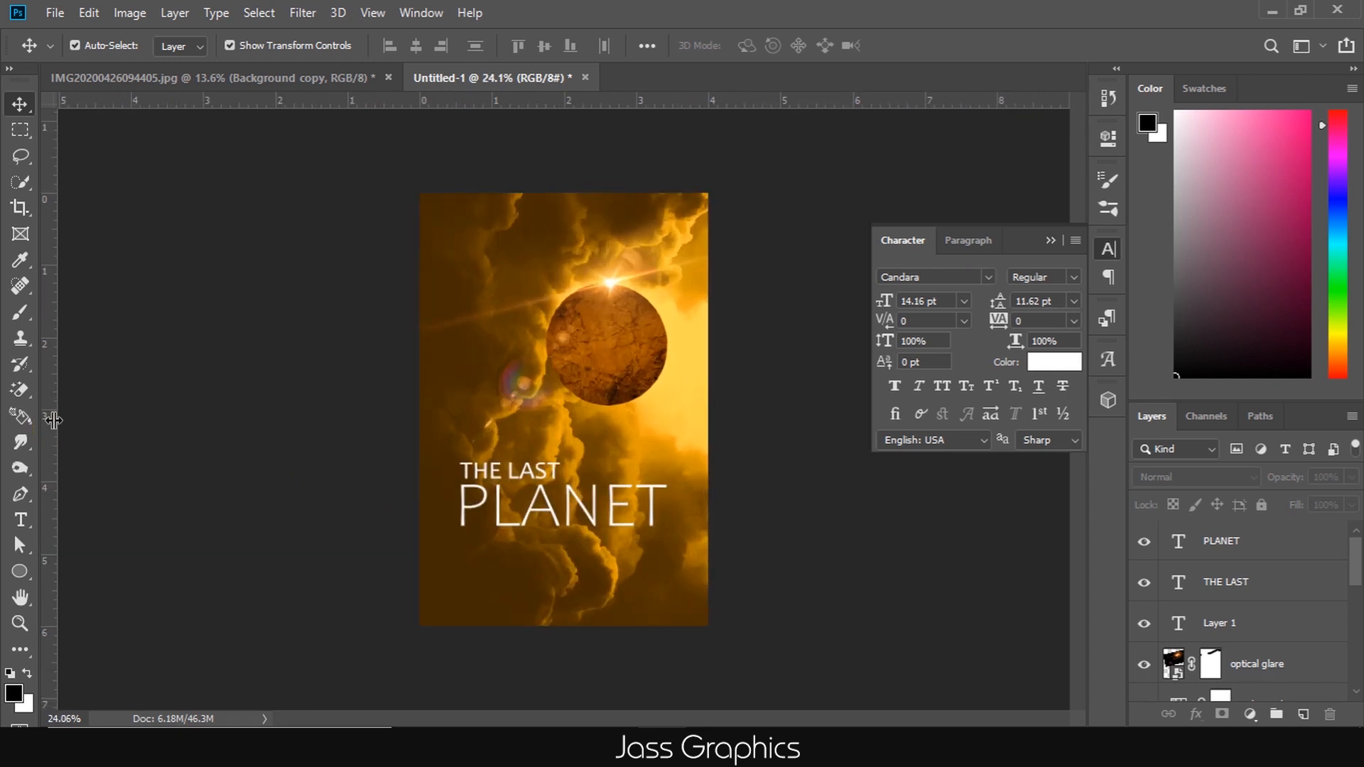
# - Place a vertical guide at the left edge of PLANET's P and nudge THE LAST right to line up with it
pyautogui.moveTo(53, 420); pyautogui.dragTo(458, 441)
pyautogui.scroll(5, 472, 474)
pyautogui.scroll(3, 475, 474)
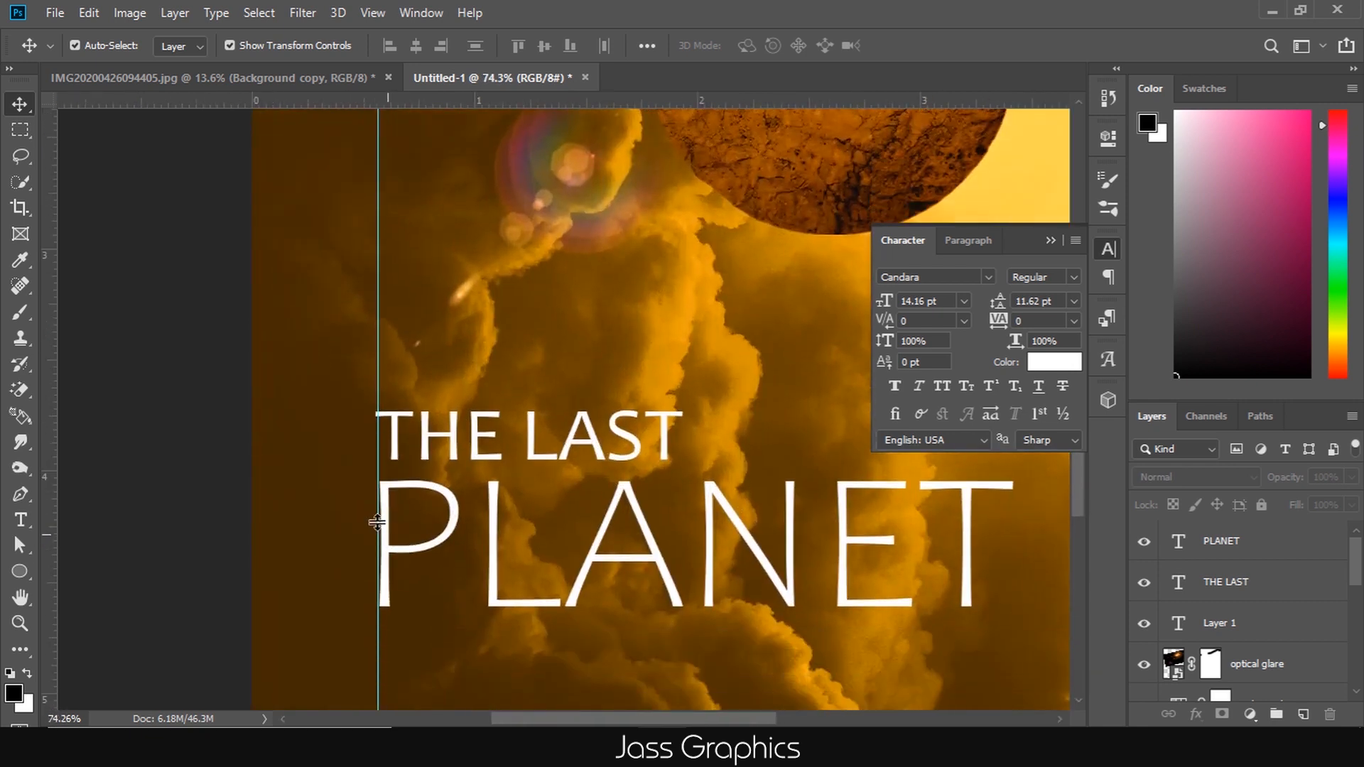
pyautogui.click(1182, 588)
pyautogui.press('Right')
pyautogui.press('Right')
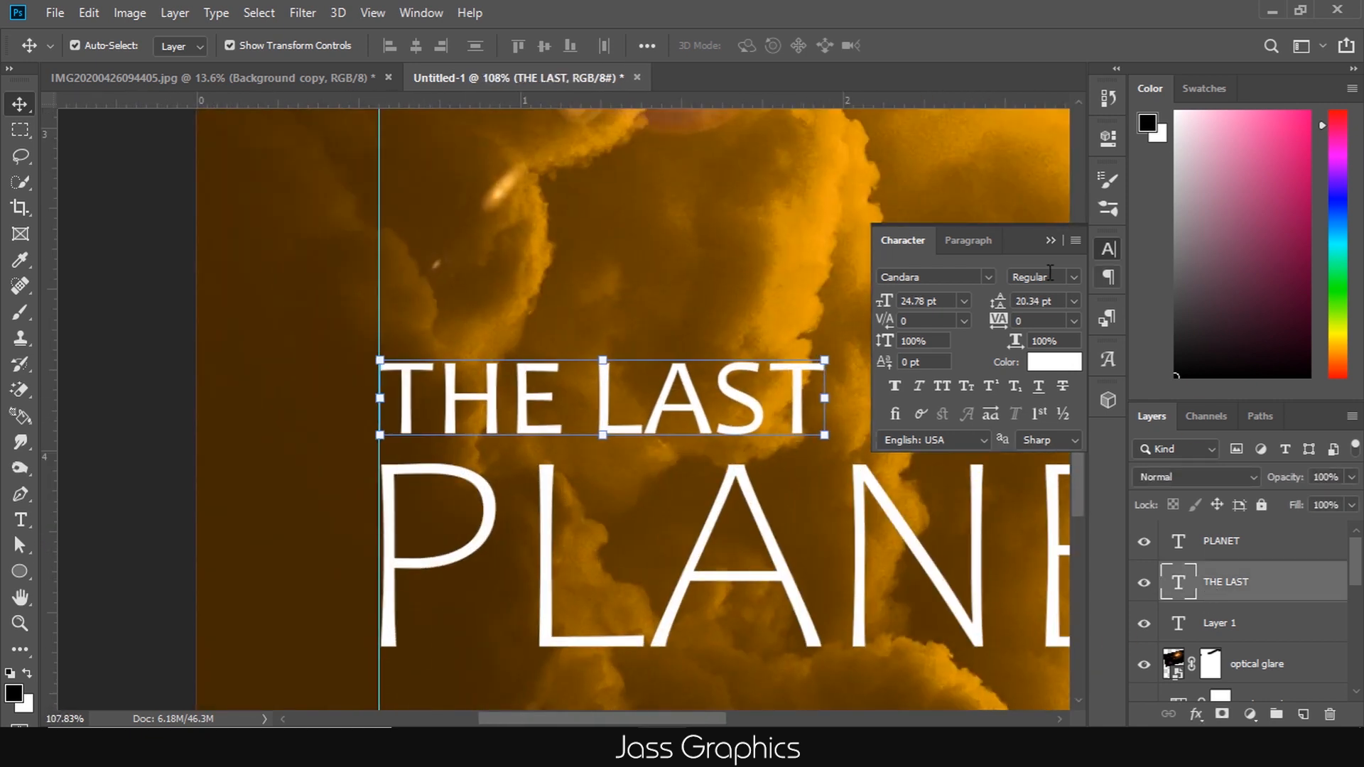
# - Move the vertical guide off the poster into the empty area beside it
pyautogui.click(1108, 248)
pyautogui.scroll(-5, 518, 490)
pyautogui.moveTo(457, 590); pyautogui.dragTo(80, 586)
pyautogui.scroll(-2, 354, 588)
pyautogui.click(362, 607)
pyautogui.scroll(-4, 658, 533)
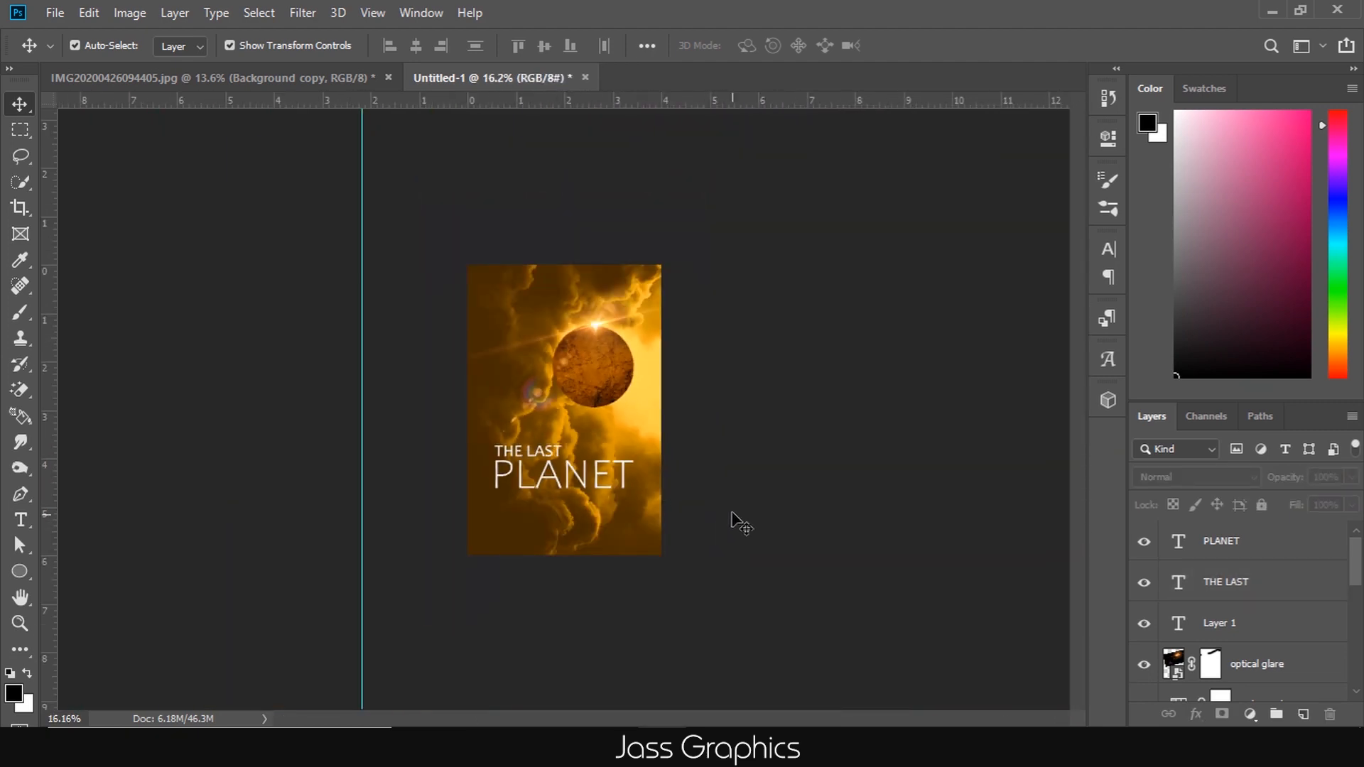
# - Scale the PLANET text up to about 106.85% and shift it slightly right and up beneath THE LAST
pyautogui.scroll(3, 779, 539)
pyautogui.click(684, 549)
pyautogui.click(686, 552)
pyautogui.moveTo(439, 496); pyautogui.dragTo(424, 487)
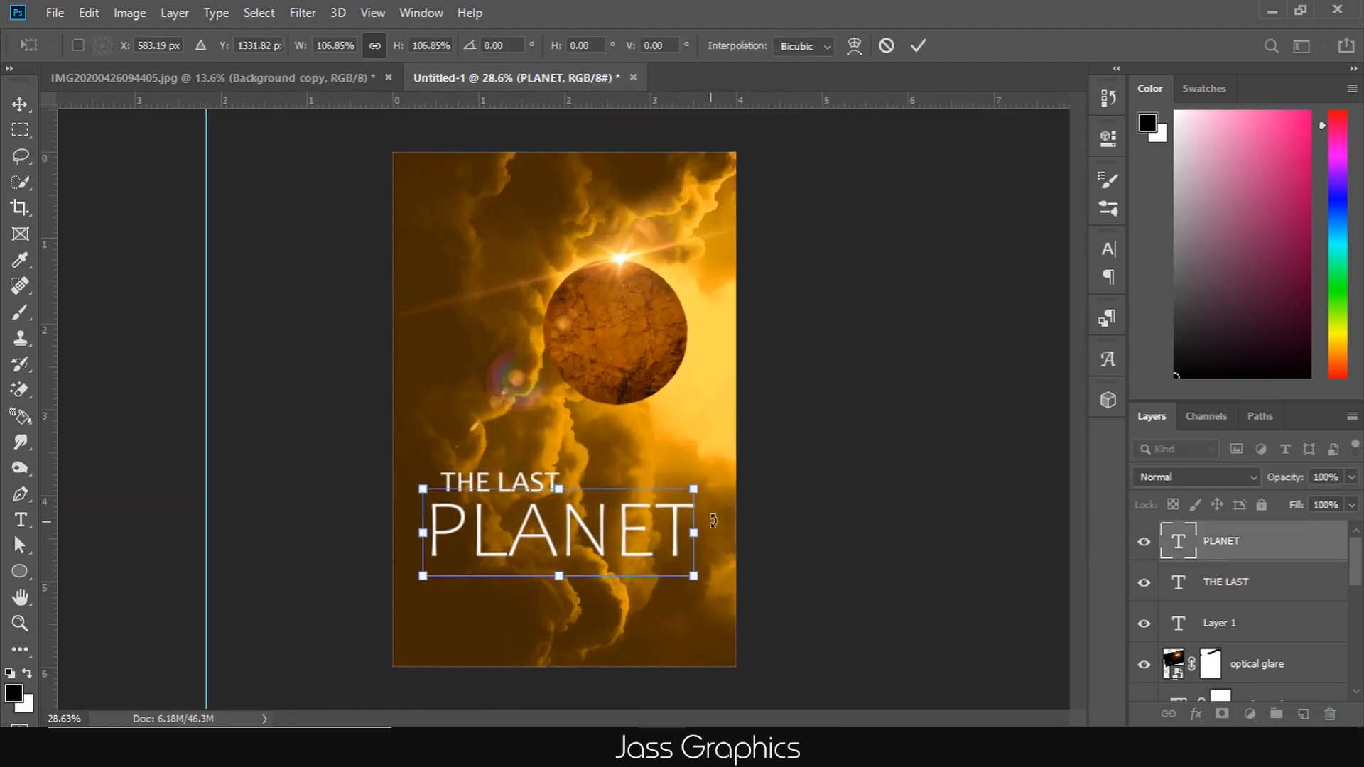
pyautogui.moveTo(623, 525); pyautogui.dragTo(636, 520)
pyautogui.press('Return')
# - Move THE LAST left so it aligns with the left edge of the PLANET text
pyautogui.scroll(6, 474, 538)
pyautogui.click(475, 460)
pyautogui.moveTo(476, 459); pyautogui.dragTo(469, 458)
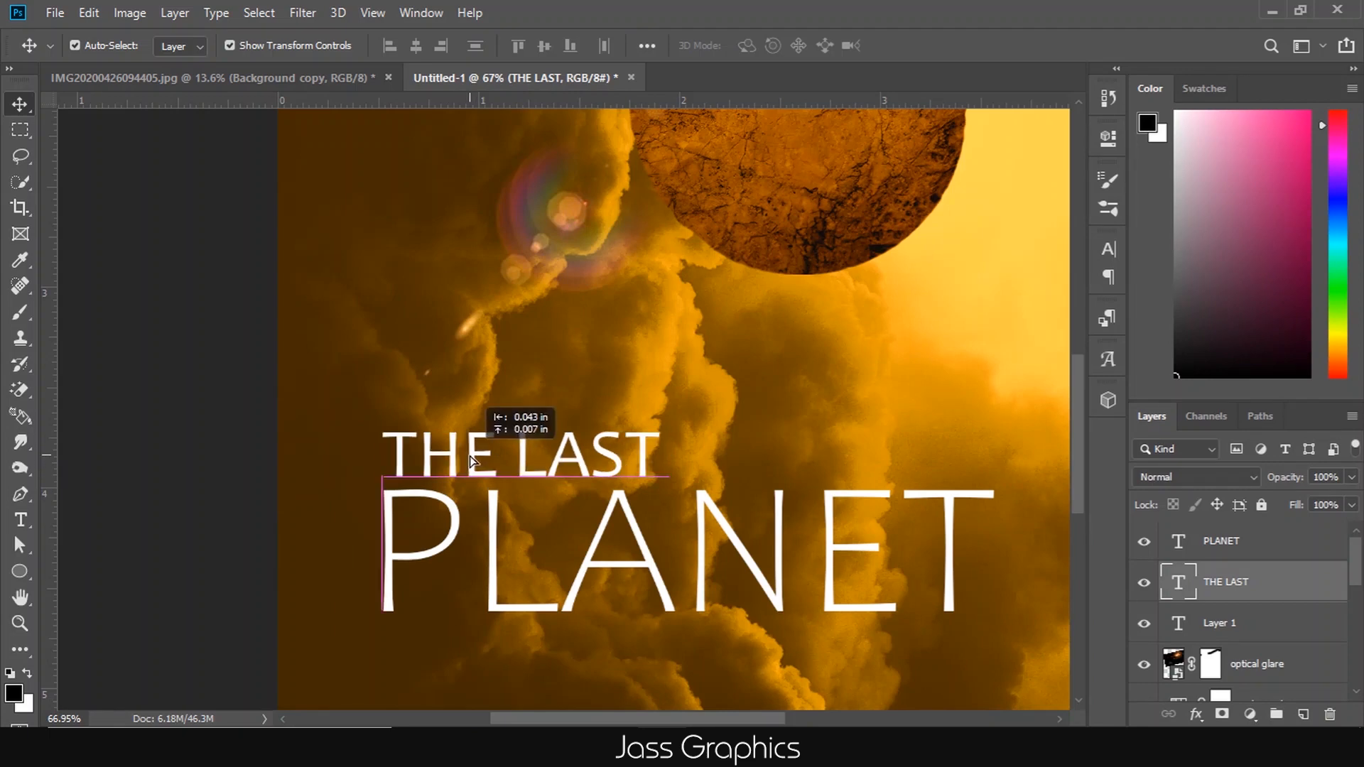
pyautogui.scroll(-10, 476, 462)
pyautogui.click(781, 534)
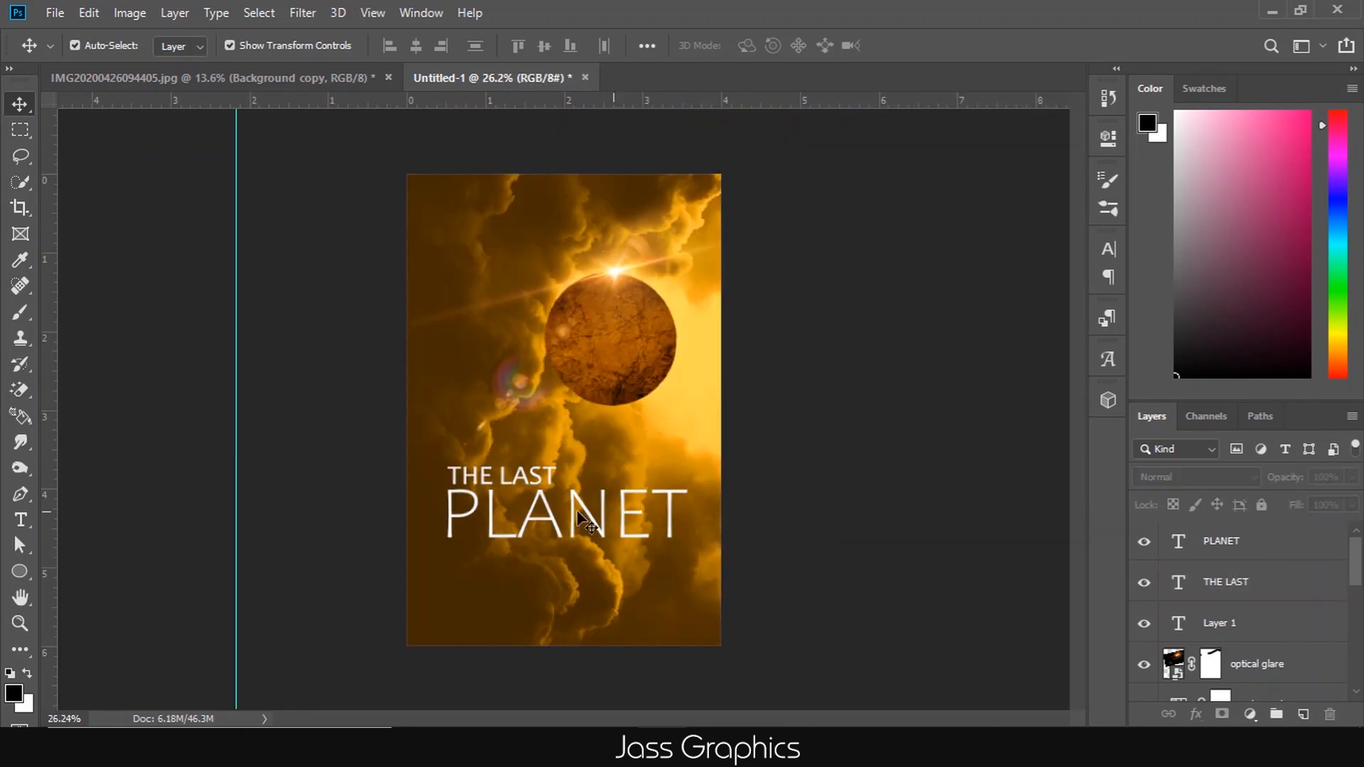
# - Select the THE LAST and PLANET texts together and move them slightly up the poster
pyautogui.click(20, 207)
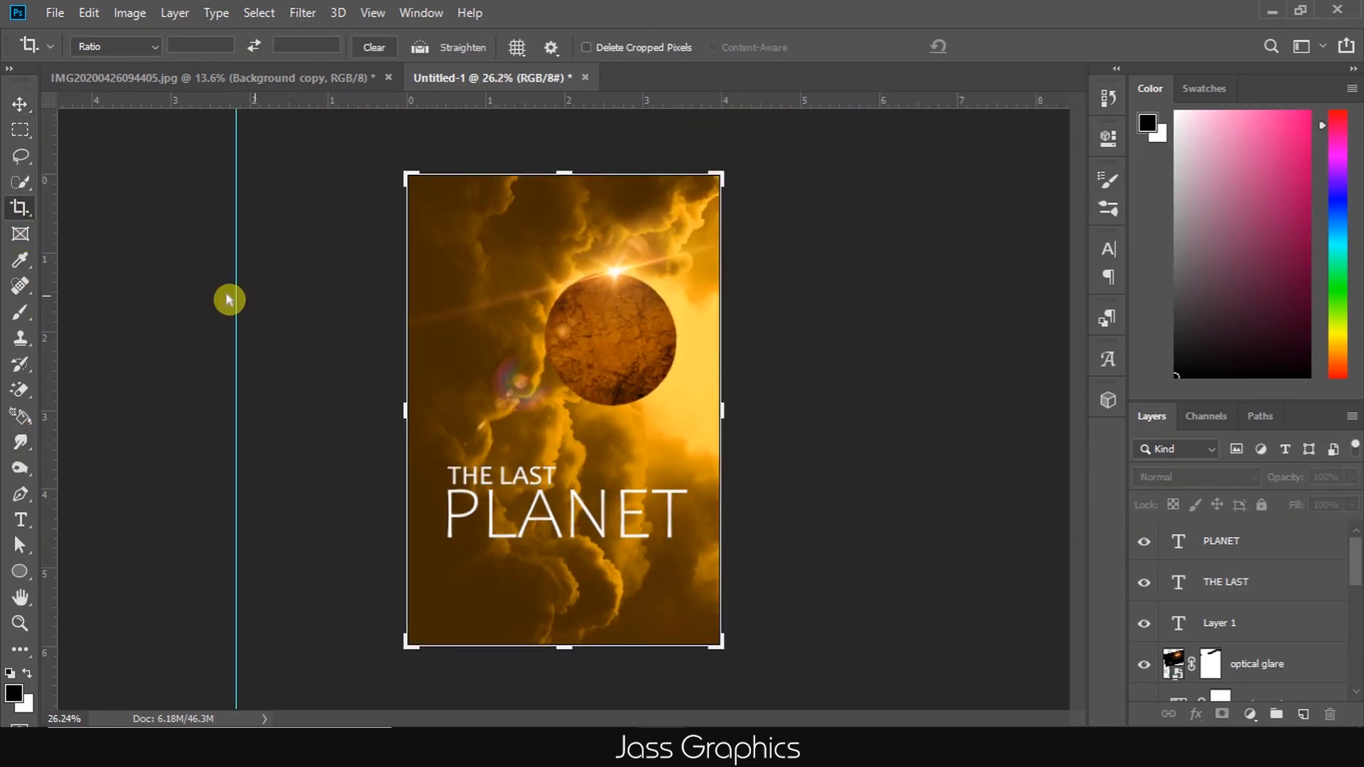
pyautogui.click(536, 242)
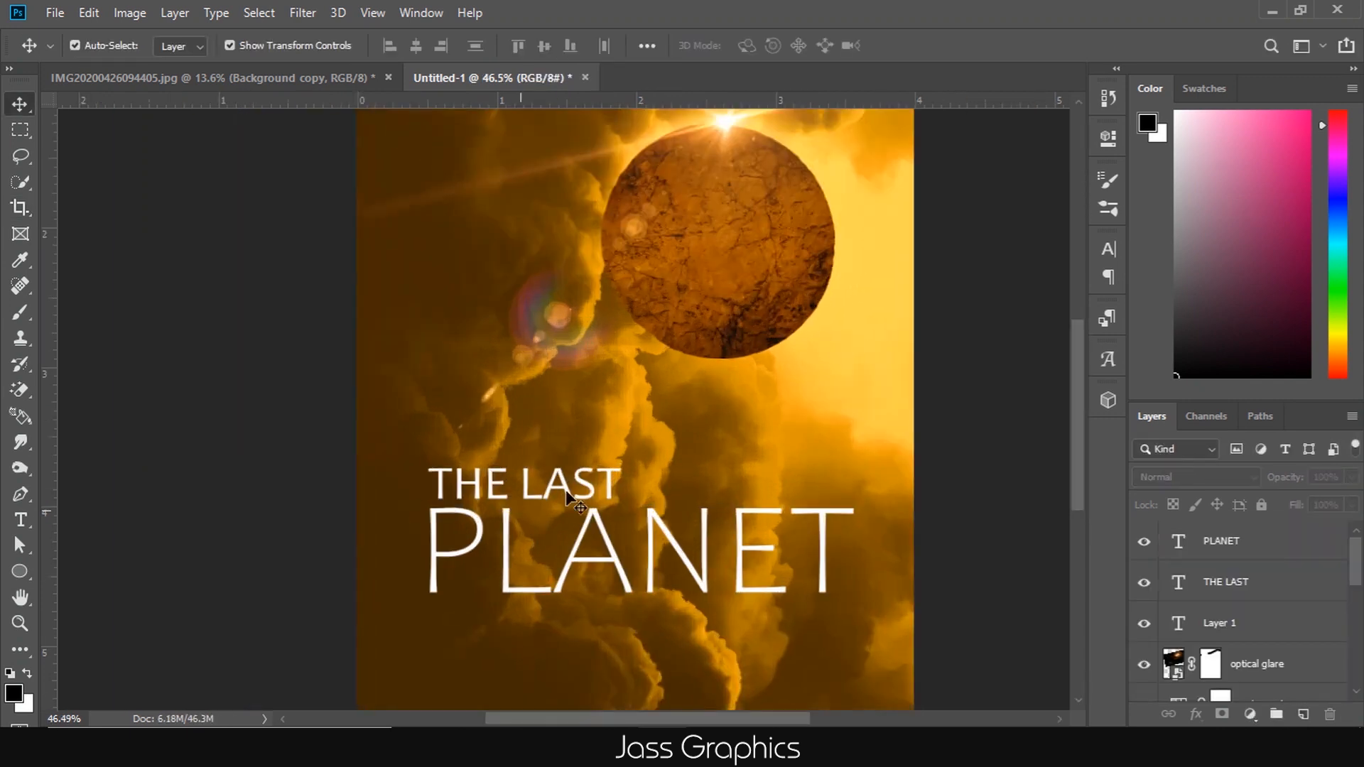
pyautogui.moveTo(422, 458); pyautogui.dragTo(840, 578)
pyautogui.moveTo(712, 531); pyautogui.dragTo(710, 514)
pyautogui.click(902, 516)
# - Add a new text layer reading A NEW HOPE beneath the PLANET title
pyautogui.click(20, 519)
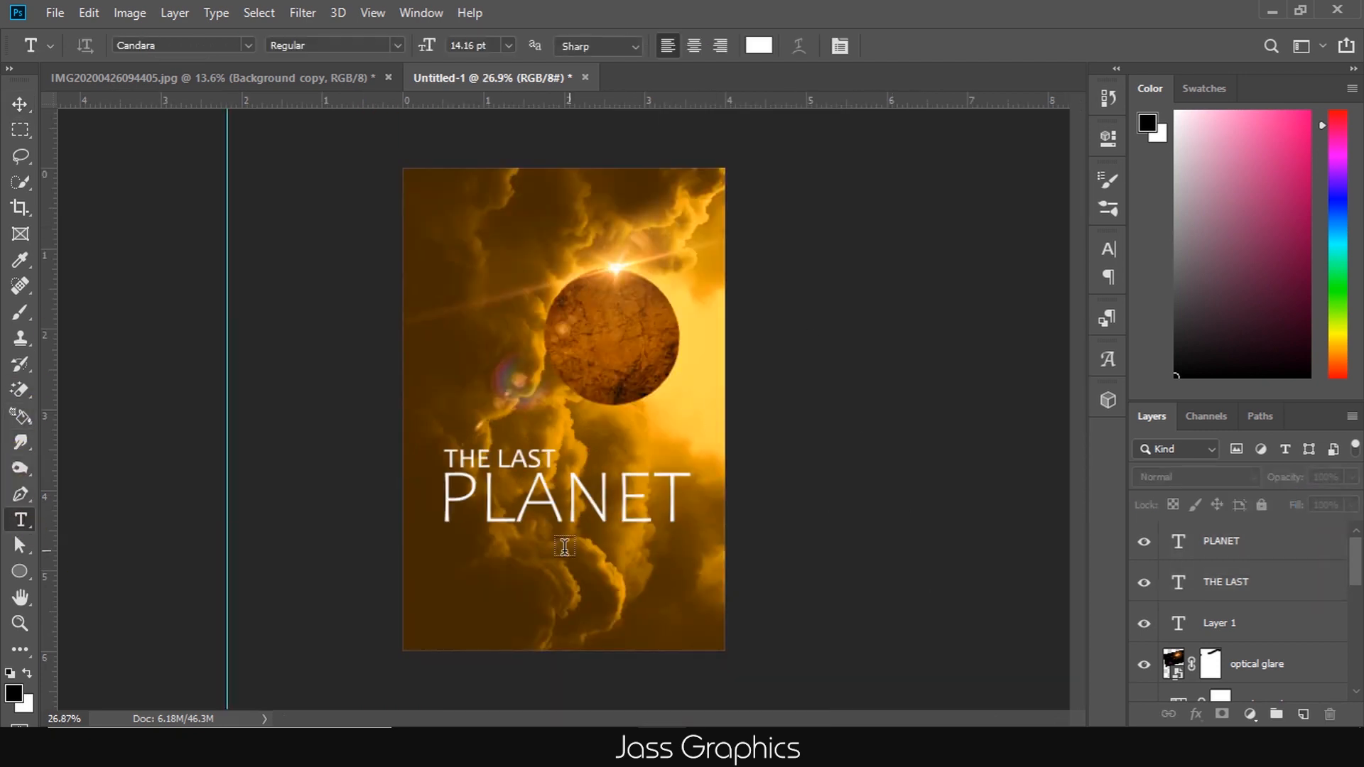
pyautogui.click(479, 548)
pyautogui.press('BackSpace')
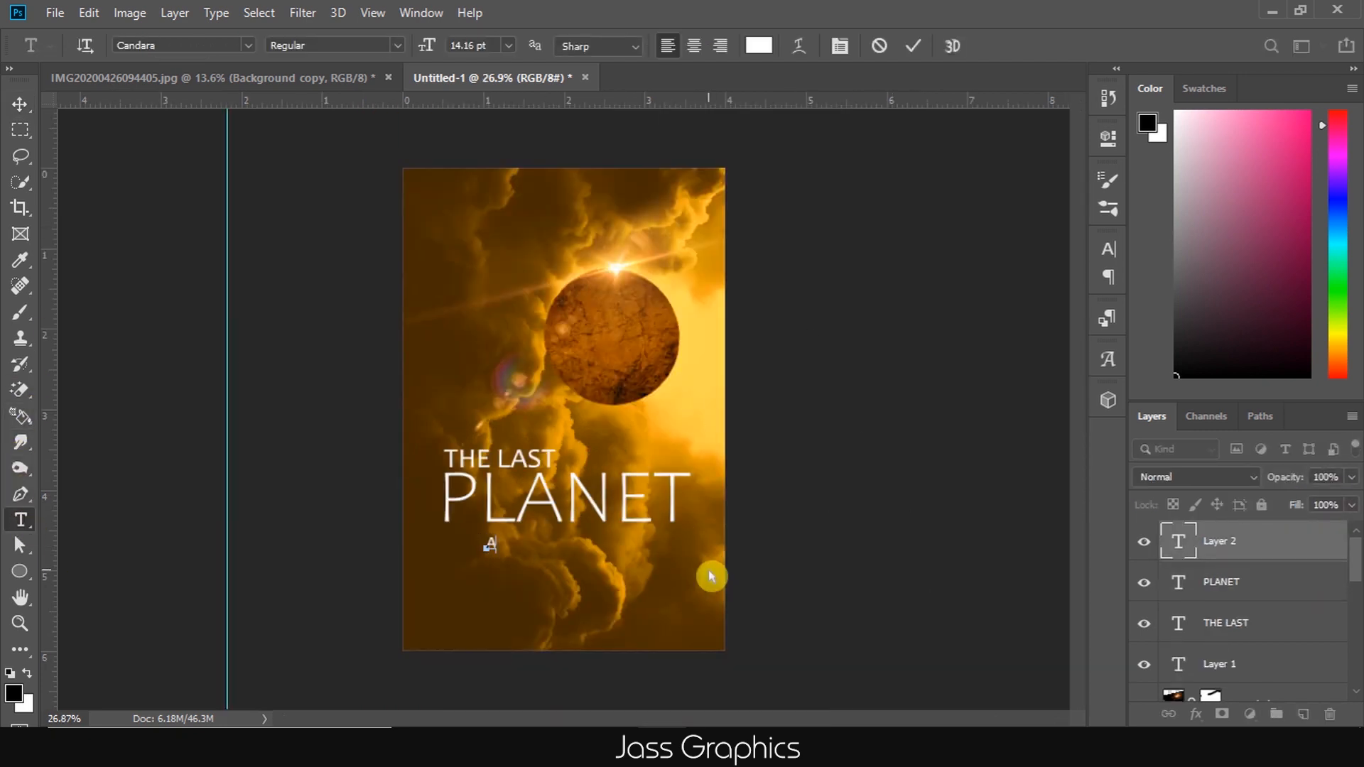
pyautogui.click(19, 105)
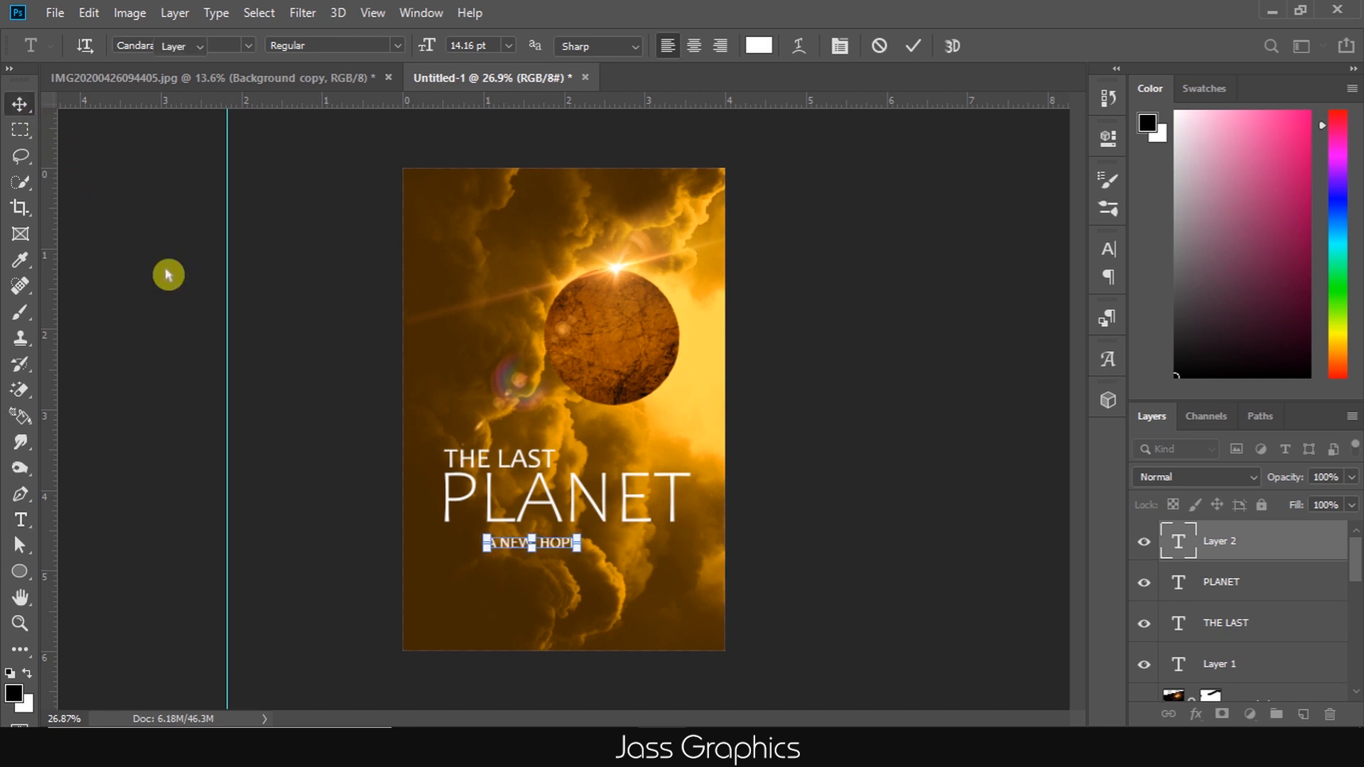
pyautogui.click(169, 275)
# - Set the A NEW HOPE text's tracking to 400
pyautogui.scroll(3, 526, 577)
pyautogui.click(528, 572)
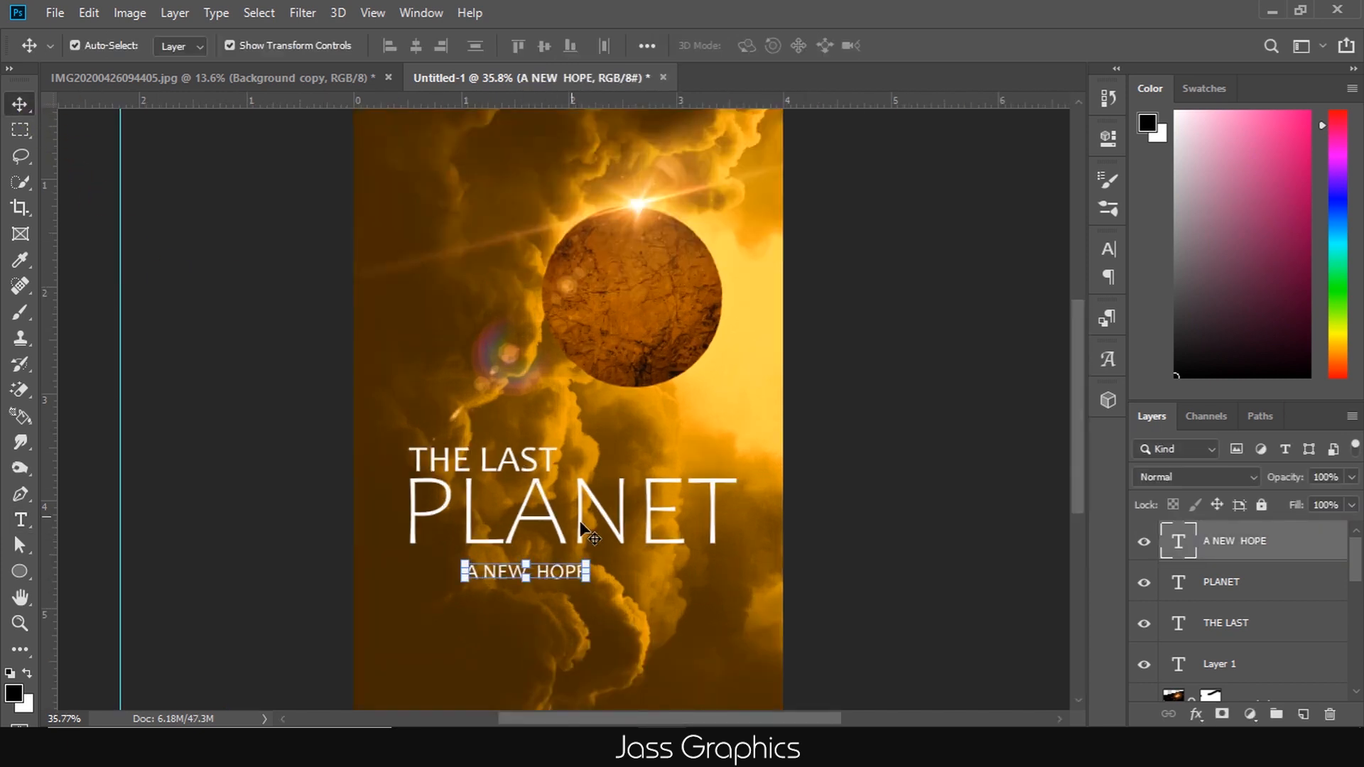
pyautogui.click(1107, 257)
pyautogui.moveTo(999, 321); pyautogui.dragTo(1008, 330)
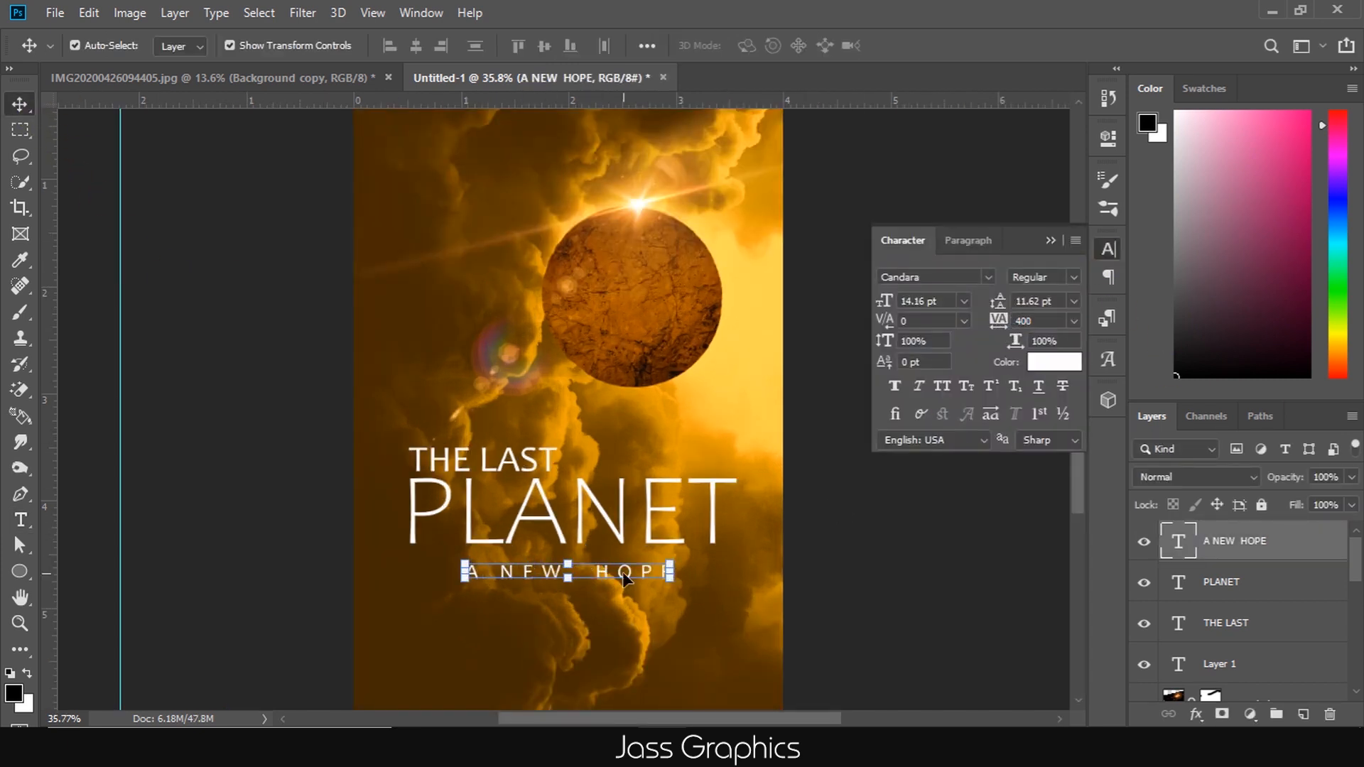
# - Change the A NEW HOPE text's font to Gotham Book
pyautogui.click(983, 277)
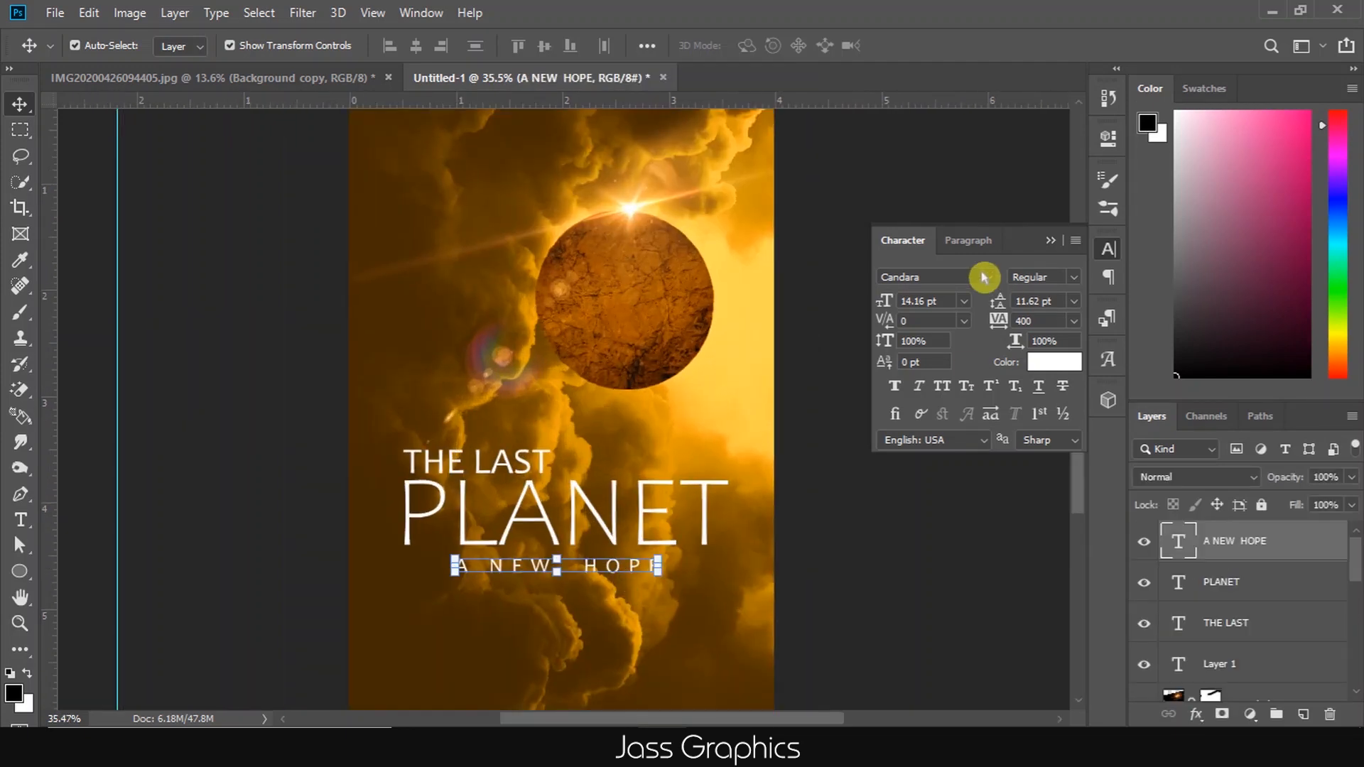
pyautogui.click(1088, 359)
pyautogui.click(890, 554)
pyautogui.scroll(-6, 594, 596)
pyautogui.scroll(7, 609, 584)
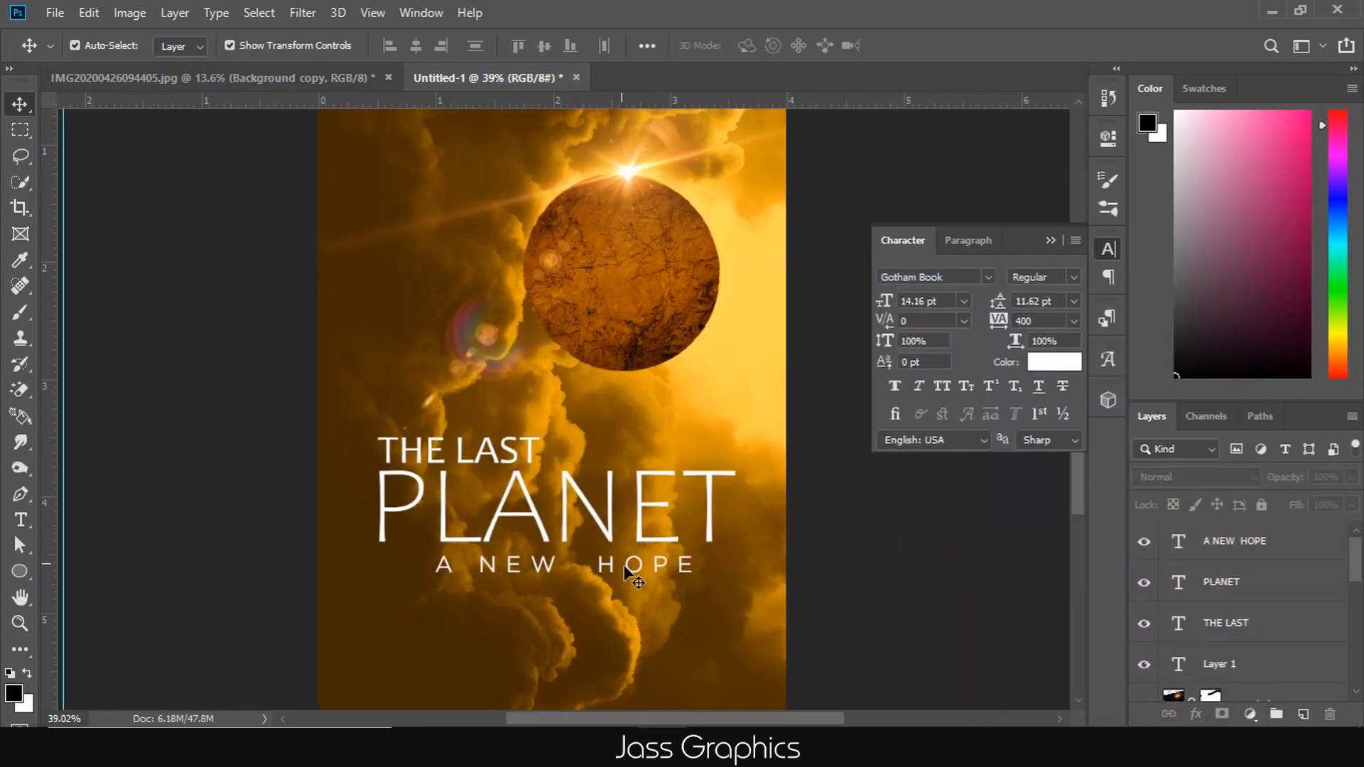
# - Reduce A NEW HOPE to 9.16 pt with 220 tracking and position it just beneath PLANET
pyautogui.moveTo(625, 567); pyautogui.dragTo(604, 558)
pyautogui.moveTo(996, 324); pyautogui.dragTo(880, 461)
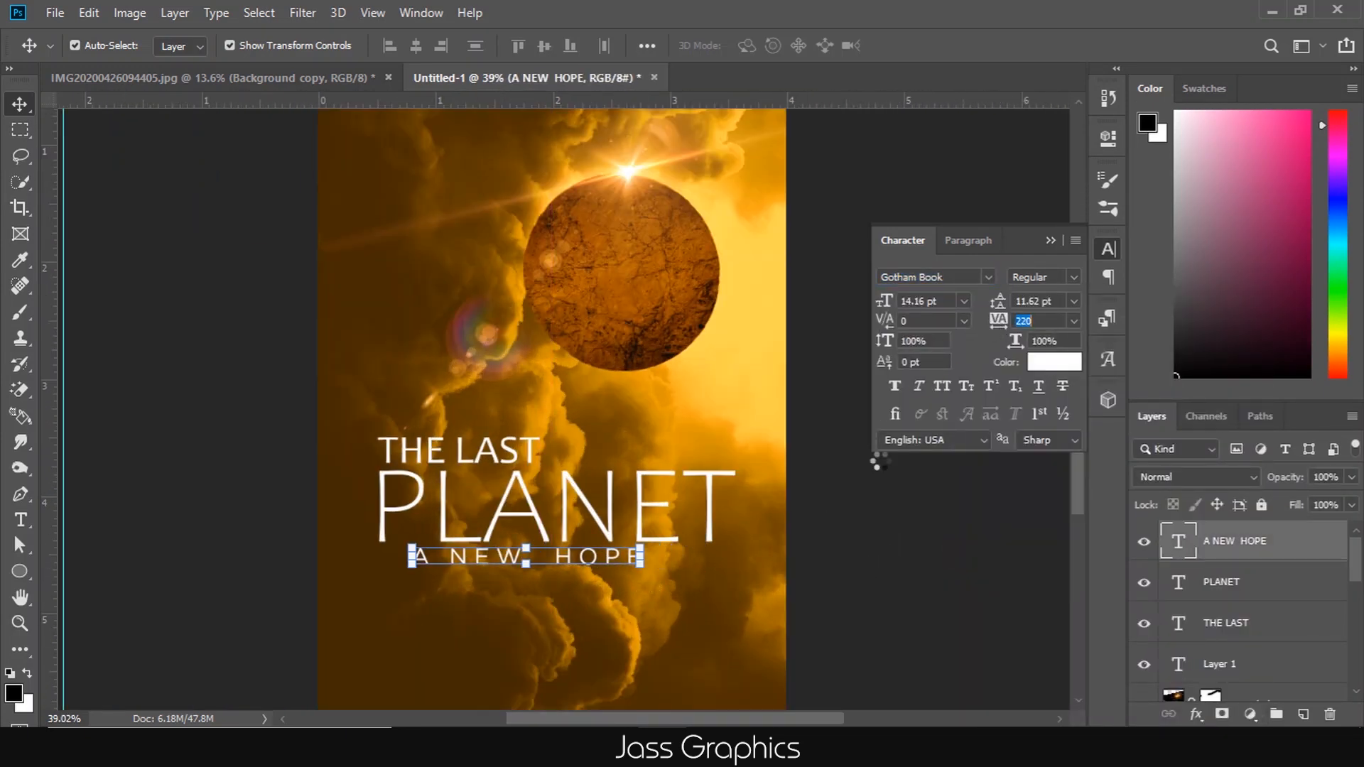
pyautogui.moveTo(602, 560); pyautogui.dragTo(624, 561)
pyautogui.moveTo(883, 301); pyautogui.dragTo(879, 303)
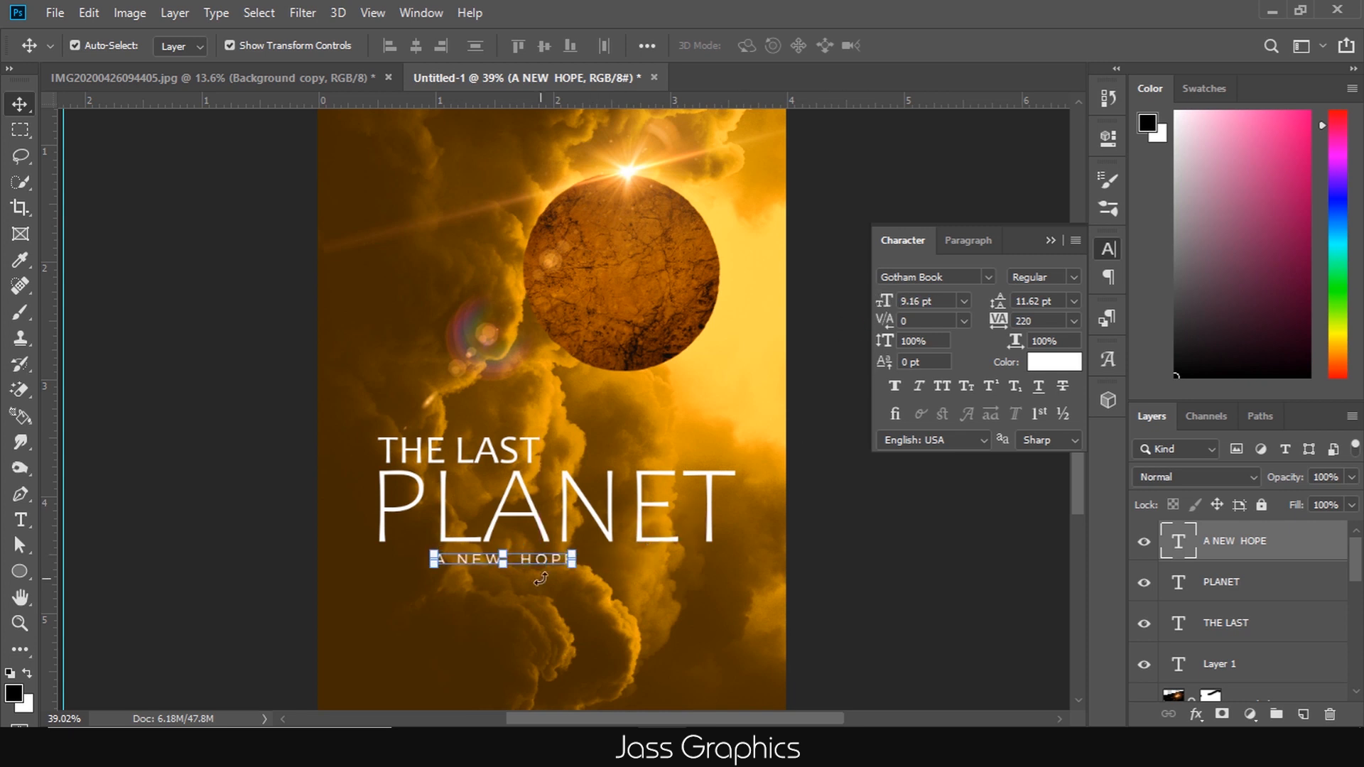
# - Move A NEW HOPE to the right beneath PLANET and widen its tracking
pyautogui.scroll(4, 539, 578)
pyautogui.moveTo(571, 556); pyautogui.dragTo(633, 564)
pyautogui.moveTo(991, 326); pyautogui.dragTo(1001, 327)
# - Duplicate the A NEW HOPE text and place the copy near the top of the poster
pyautogui.moveTo(687, 561); pyautogui.dragTo(548, 121)
pyautogui.click(974, 471)
pyautogui.scroll(-9, 976, 454)
pyautogui.click(1051, 242)
pyautogui.scroll(5, 588, 561)
pyautogui.click(843, 490)
pyautogui.scroll(-6, 843, 490)
pyautogui.scroll(3, 824, 497)
# - Replace the wording of the duplicated text above the planet with JASS GRAPHICS PRESENTS
pyautogui.click(601, 542)
pyautogui.scroll(3, 601, 543)
pyautogui.scroll(3, 582, 257)
pyautogui.scroll(4, 576, 293)
pyautogui.doubleClick(579, 297)
pyautogui.write('JASS GRAPHICS PRESENT')
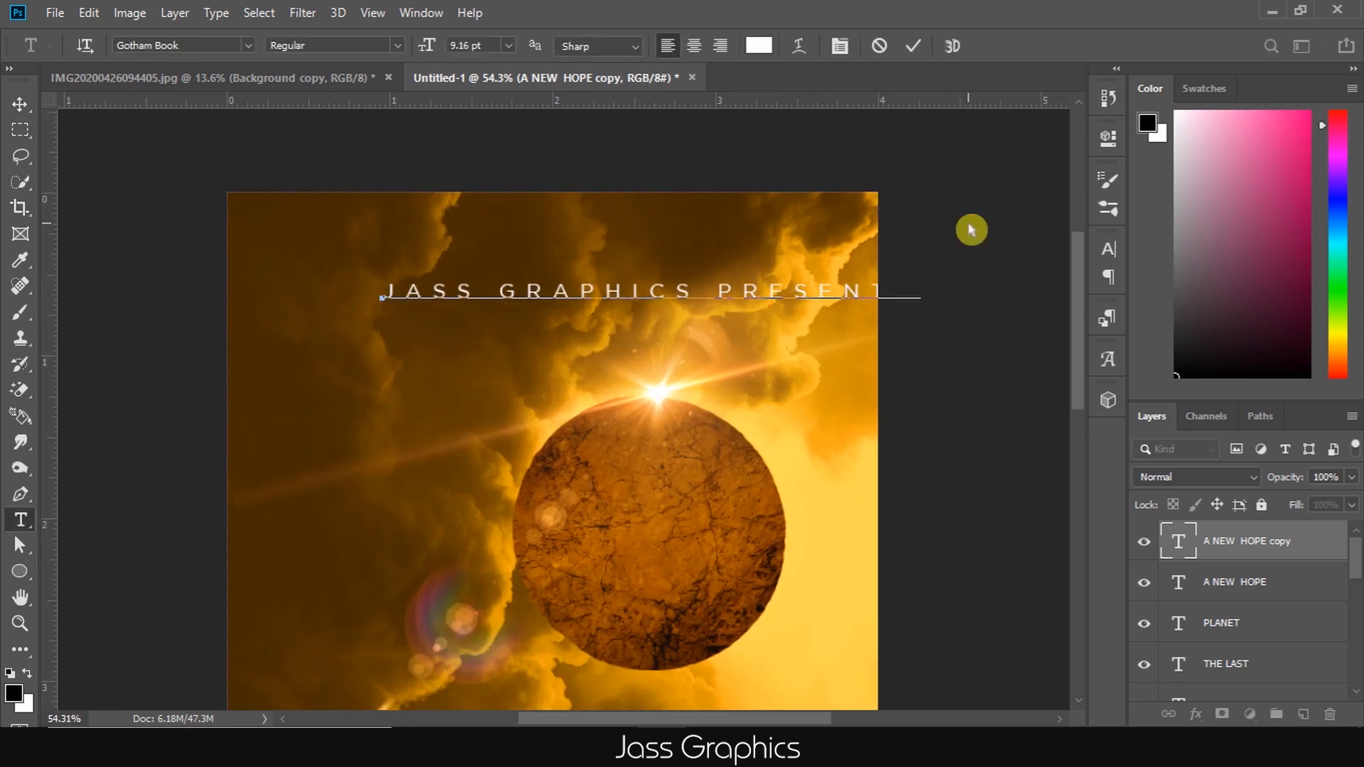
# - Shrink the JASS GRAPHICS PRESENTS text and move it up, centred near the poster's top edge
pyautogui.click(20, 104)
pyautogui.moveTo(911, 299); pyautogui.dragTo(773, 295)
pyautogui.moveTo(675, 295); pyautogui.dragTo(676, 274)
pyautogui.press('Return')
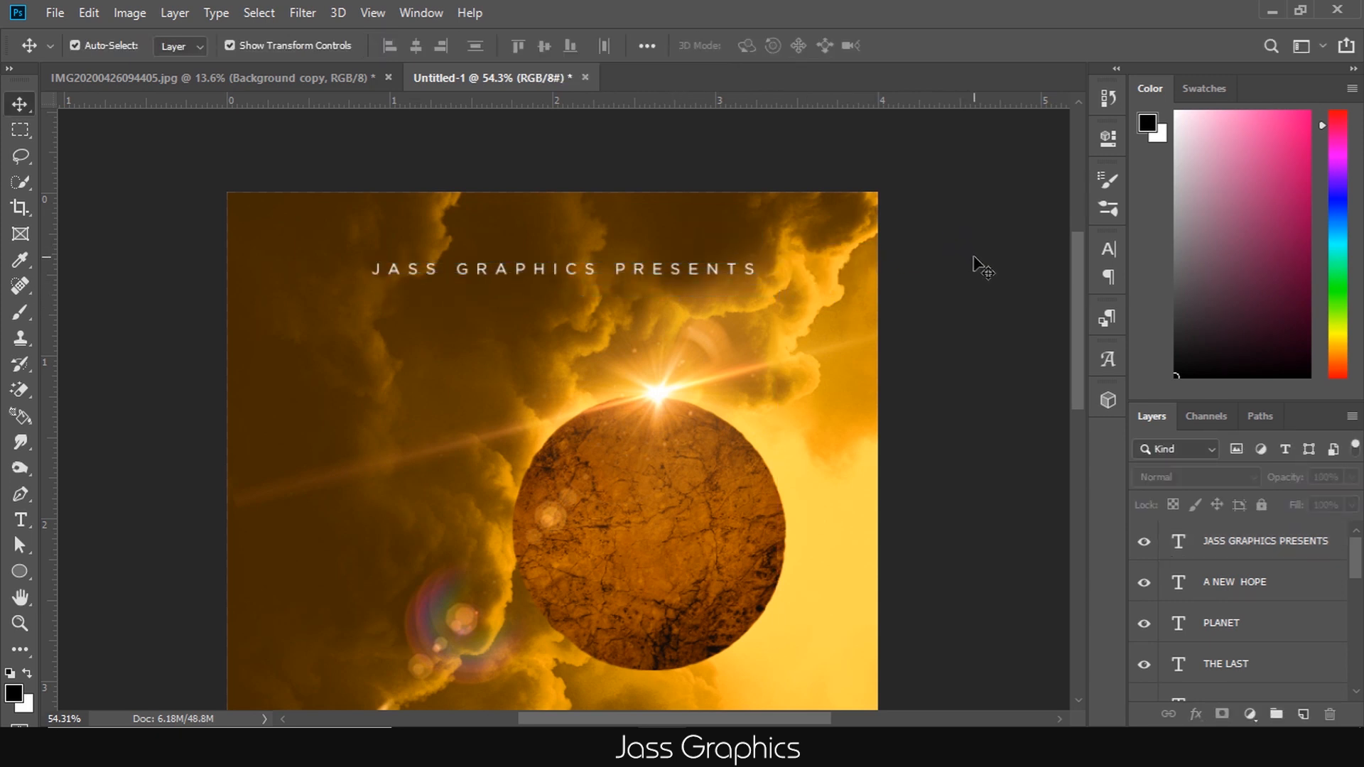
pyautogui.scroll(-3, 878, 487)
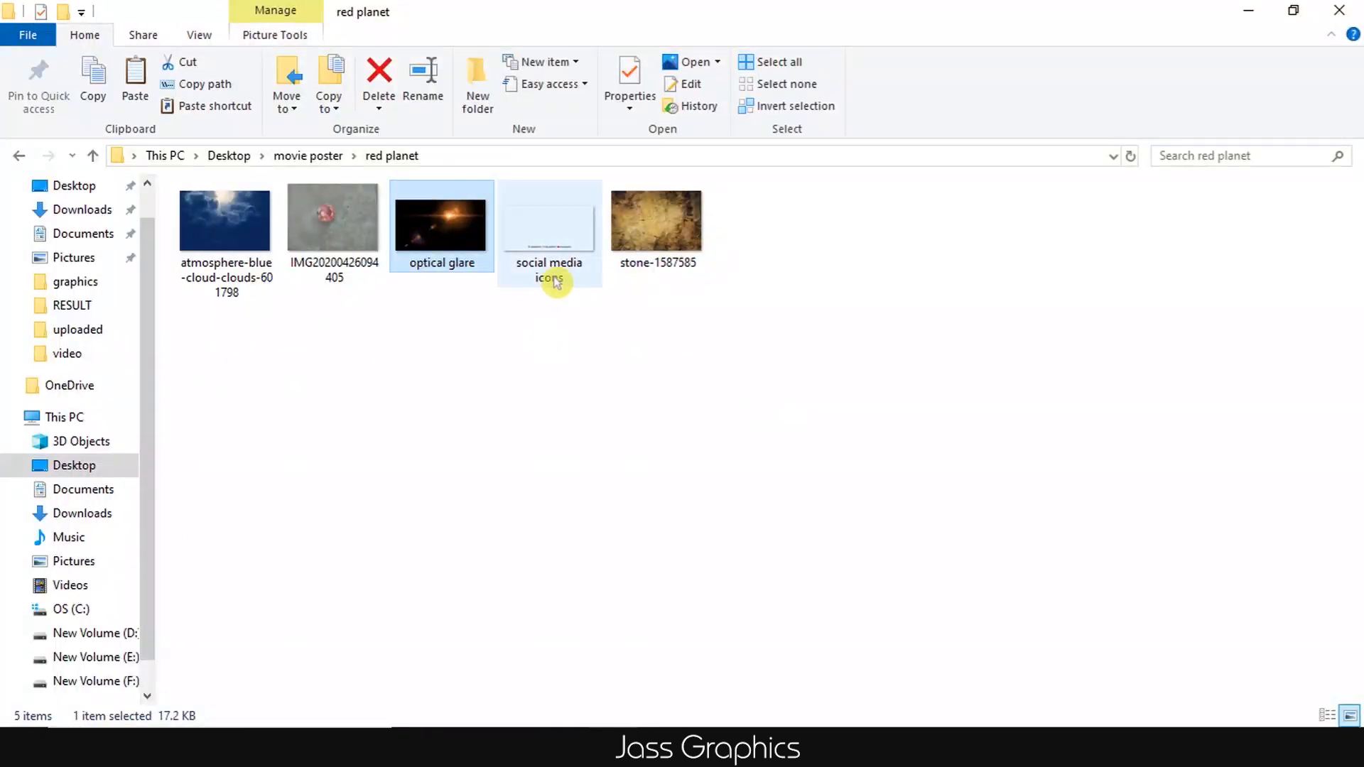
# - Place the social media icons image from the red planet folder and align it to the poster's bottom edge
pyautogui.click(554, 270)
pyautogui.moveTo(556, 271); pyautogui.dragTo(620, 615)
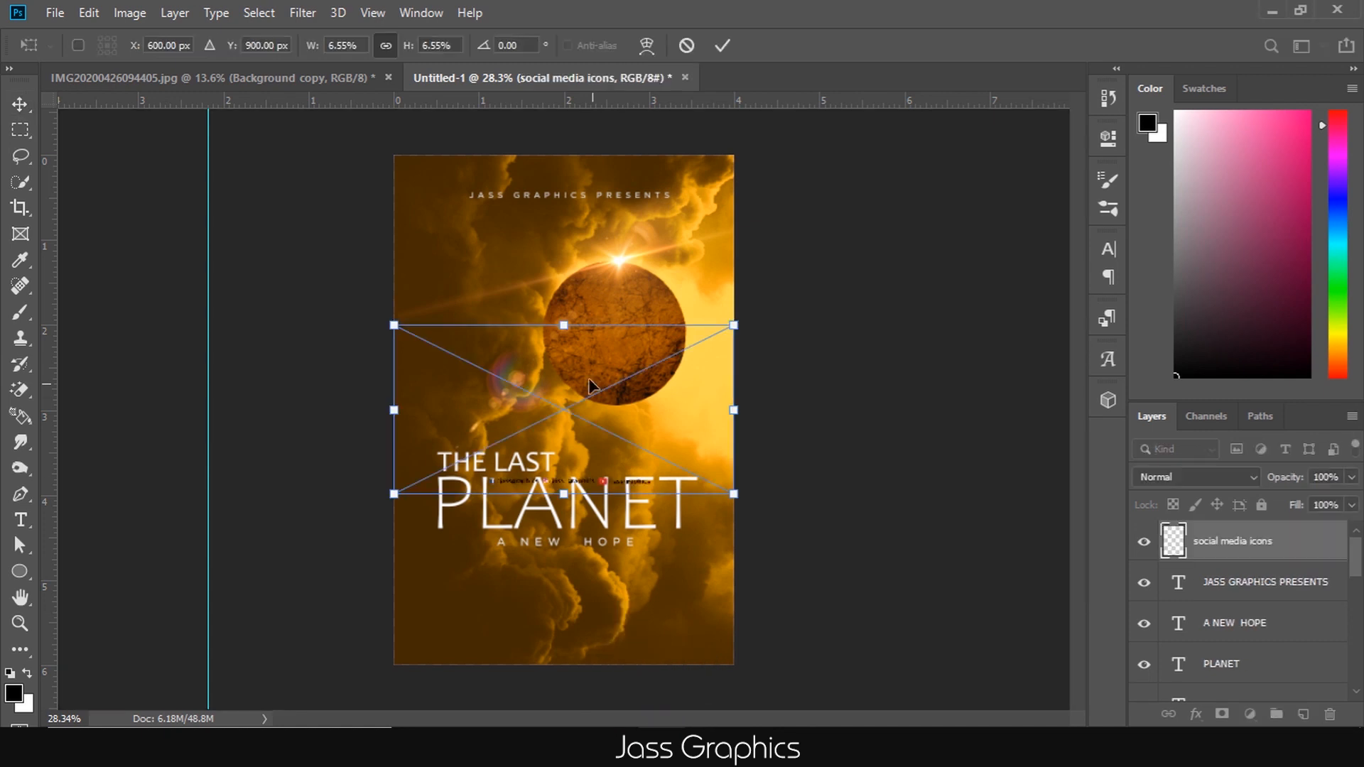
pyautogui.moveTo(564, 411); pyautogui.dragTo(561, 586)
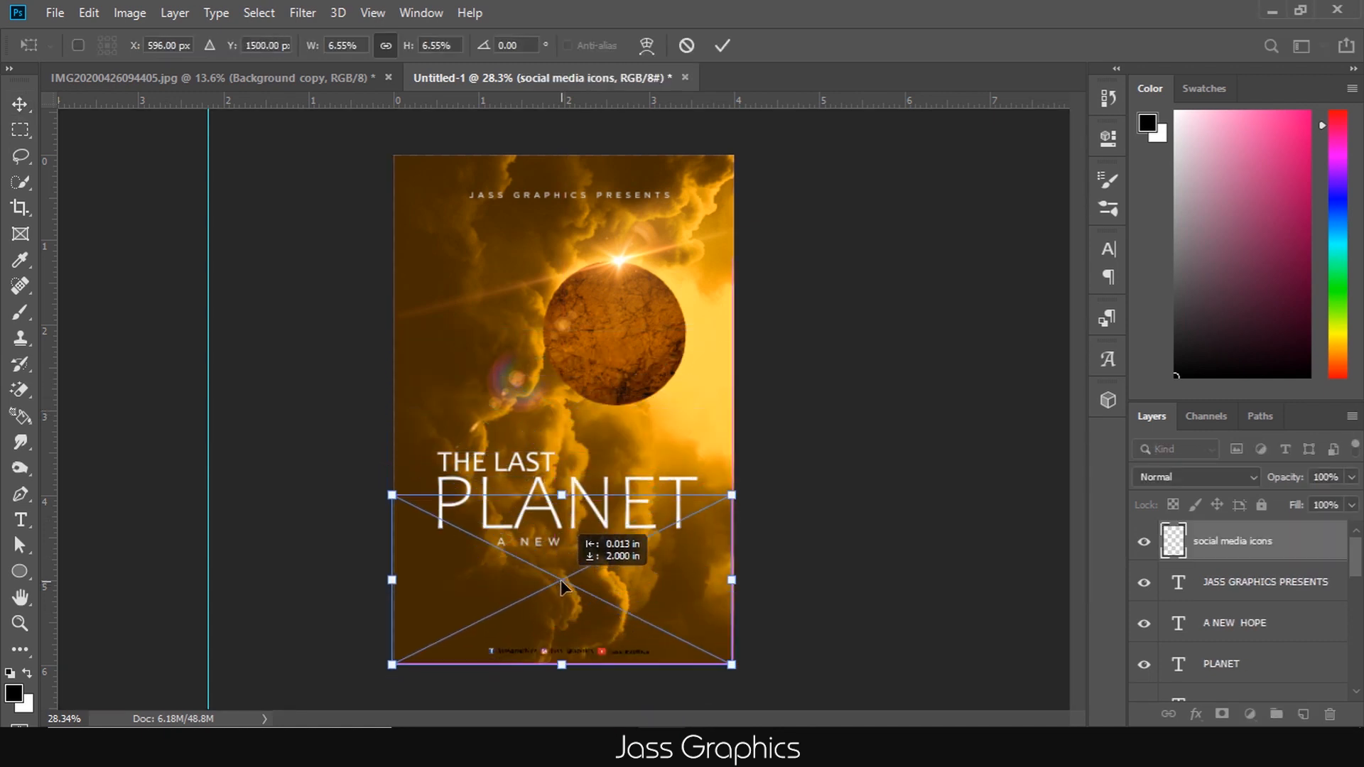
pyautogui.press('Return')
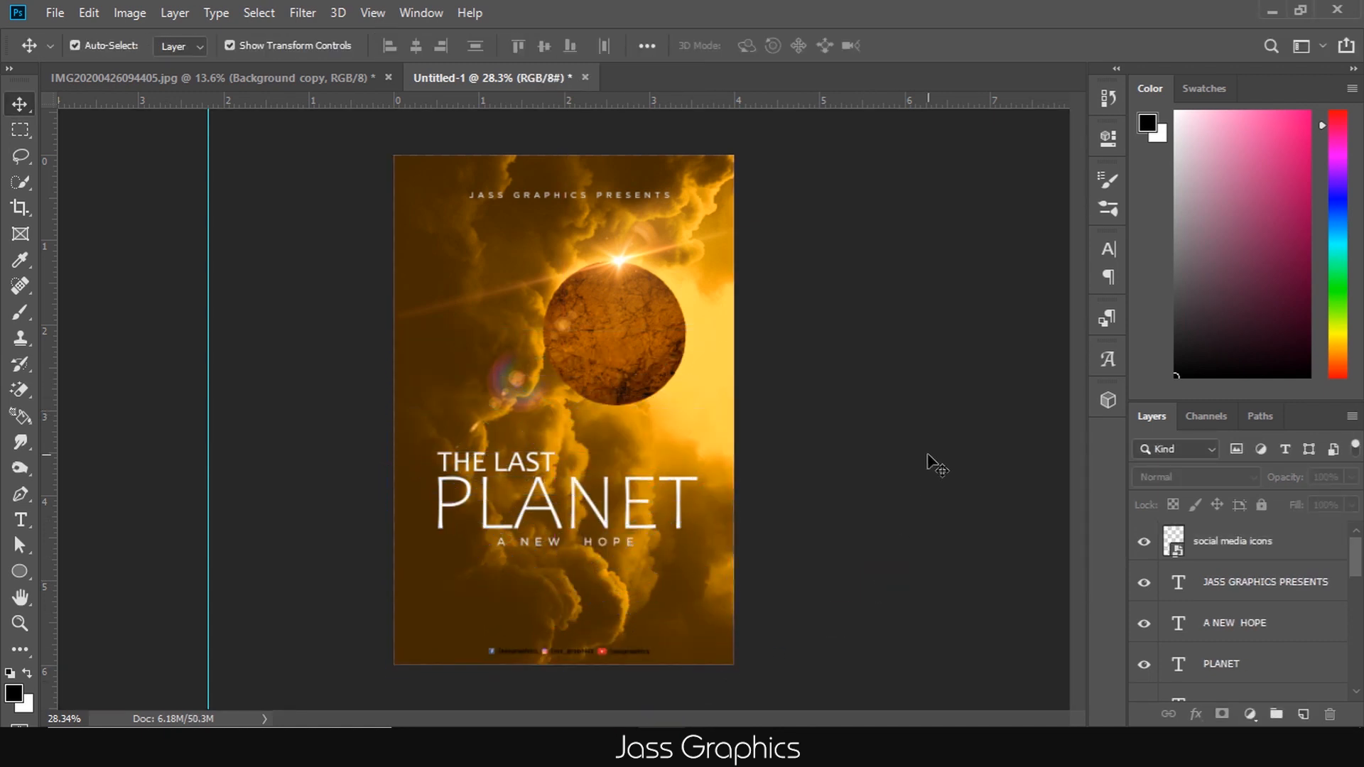
# - Place the credit image on the poster, scale it down and position it between A NEW HOPE and the social media icons
pyautogui.hotkey('alt', 'Tab')
pyautogui.moveTo(341, 268); pyautogui.dragTo(597, 537)
pyautogui.moveTo(586, 426); pyautogui.dragTo(641, 652)
pyautogui.moveTo(739, 653); pyautogui.dragTo(628, 625)
pyautogui.moveTo(540, 592); pyautogui.dragTo(595, 582)
pyautogui.press('Return')
pyautogui.click(912, 446)
pyautogui.scroll(-4, 435, 132)
pyautogui.scroll(4, 434, 133)
# - Add a black solid color fill above the credit layer and clip it to that layer
pyautogui.click(469, 227)
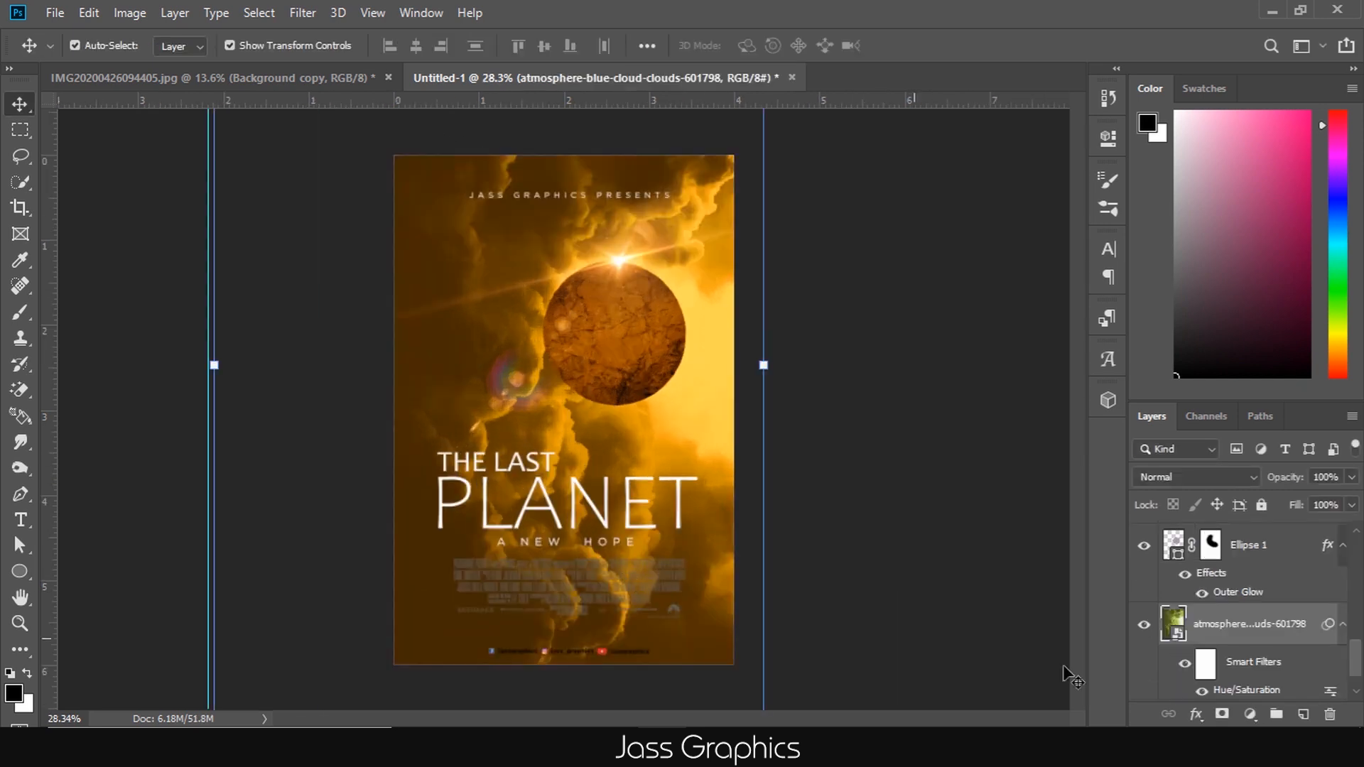
pyautogui.scroll(3, 1287, 645)
pyautogui.scroll(1, 1291, 651)
pyautogui.click(1264, 546)
pyautogui.click(1250, 713)
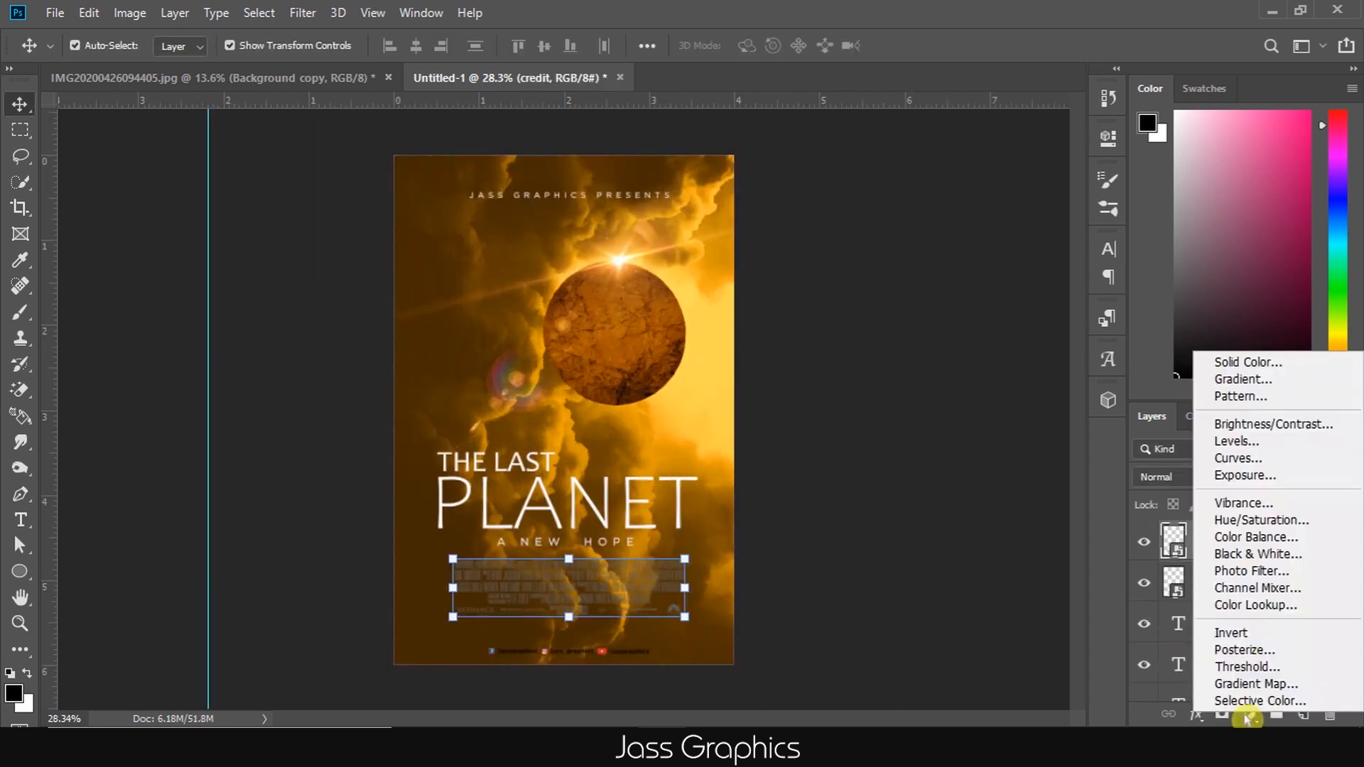
pyautogui.click(1229, 359)
pyautogui.press('Return')
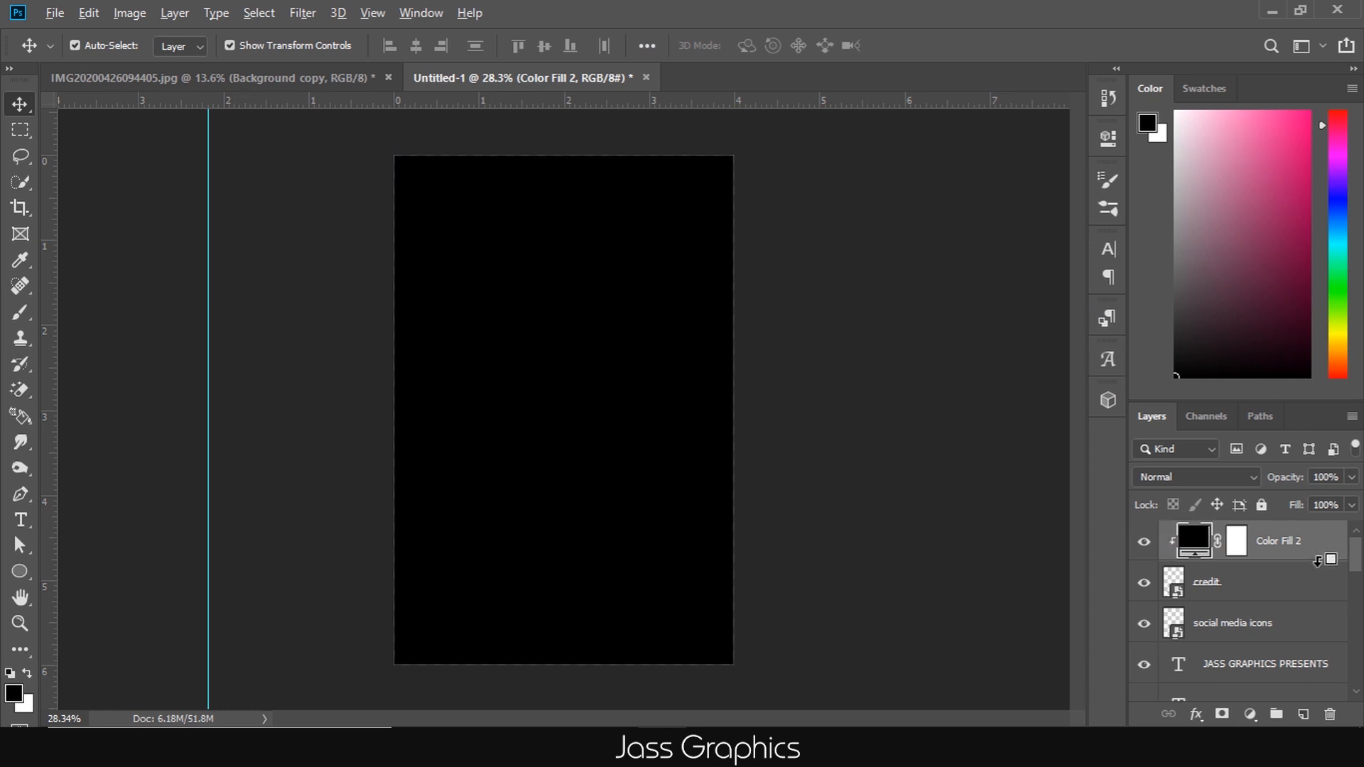
pyautogui.click(966, 593)
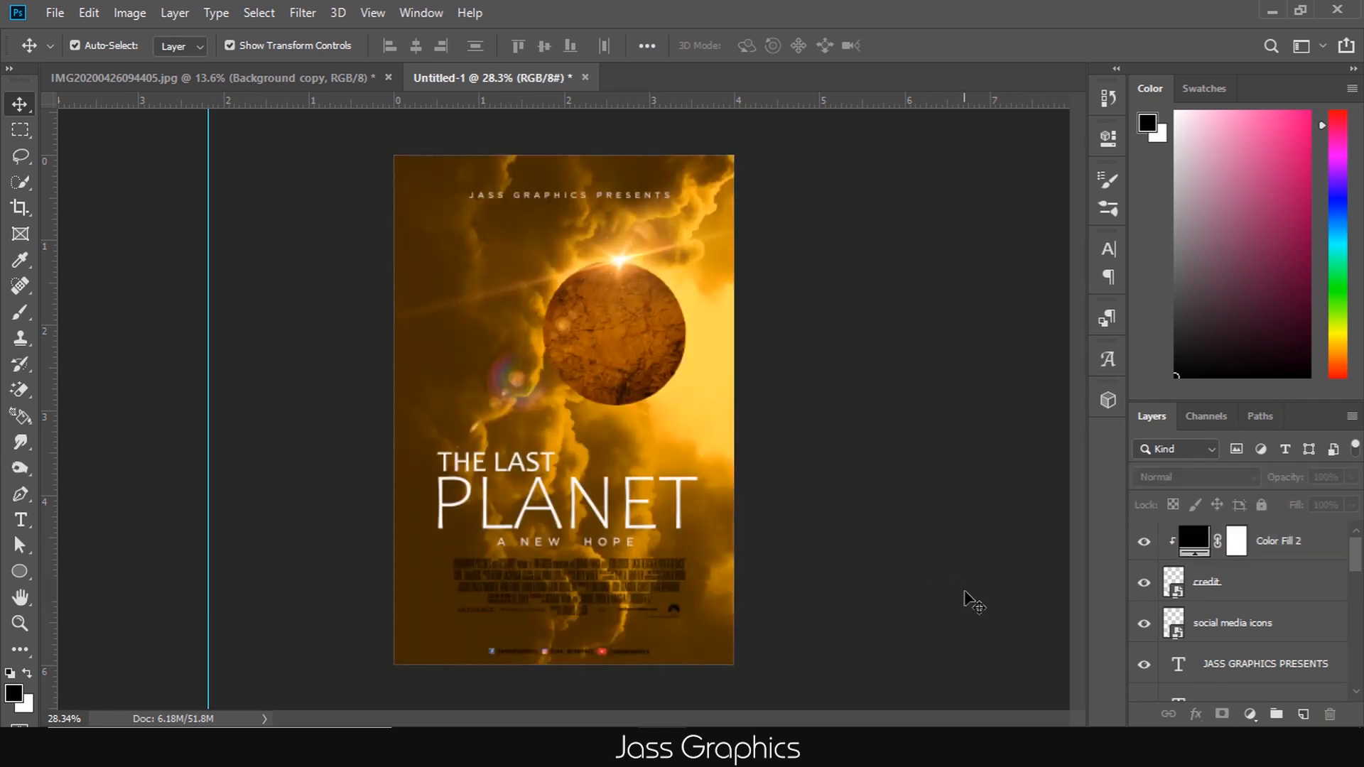
# - Show the hidden Background layer in IMG20200426094405.jpg and compare the original ball photo with the poster
pyautogui.click(269, 84)
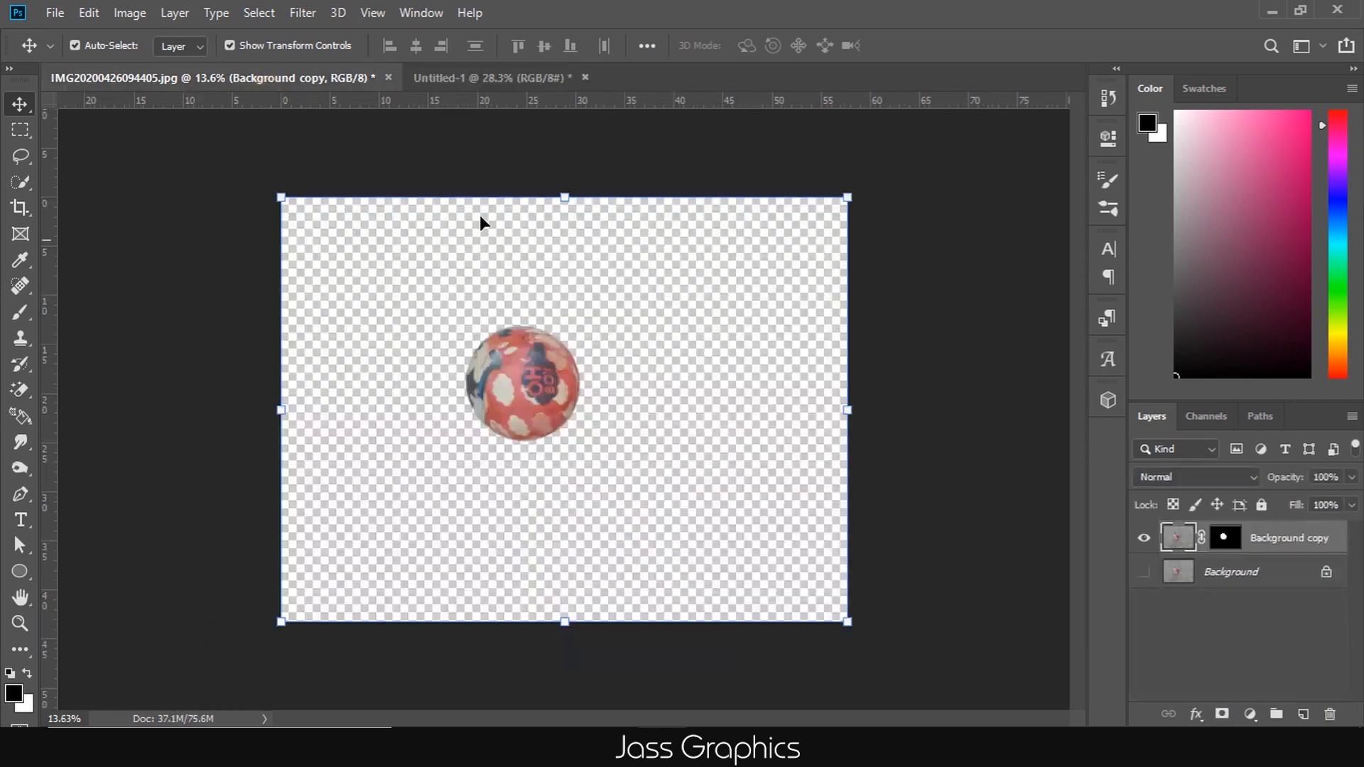
pyautogui.click(1143, 573)
pyautogui.moveTo(665, 262); pyautogui.dragTo(686, 231)
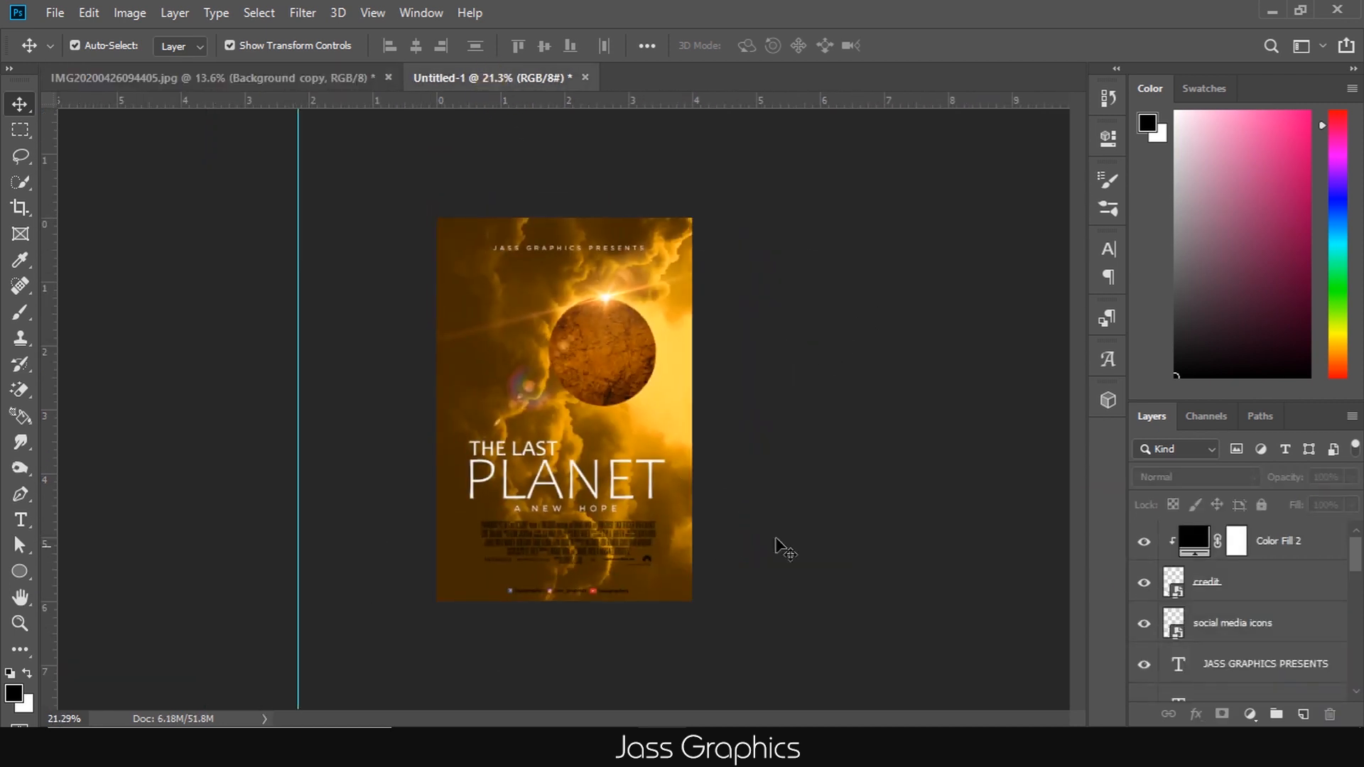
pyautogui.scroll(2, 625, 515)
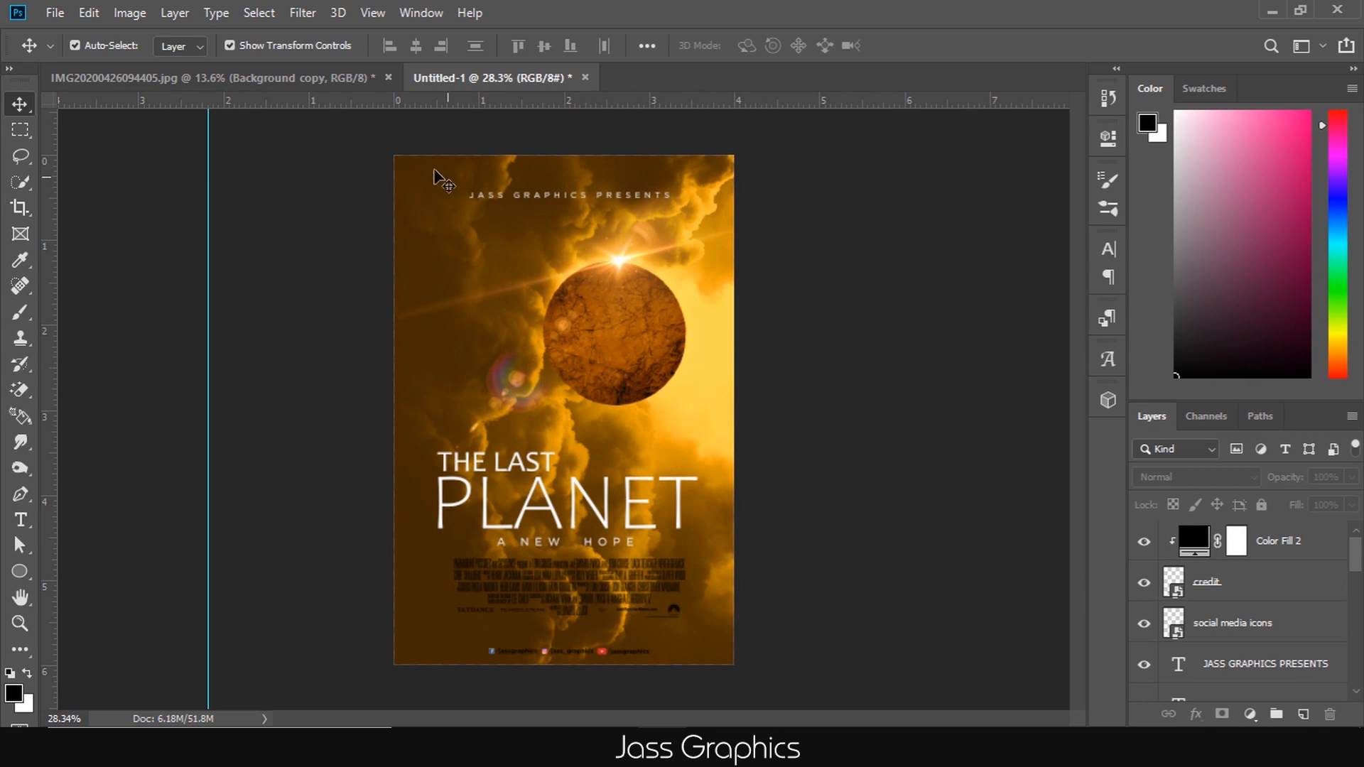
pyautogui.click(311, 88)
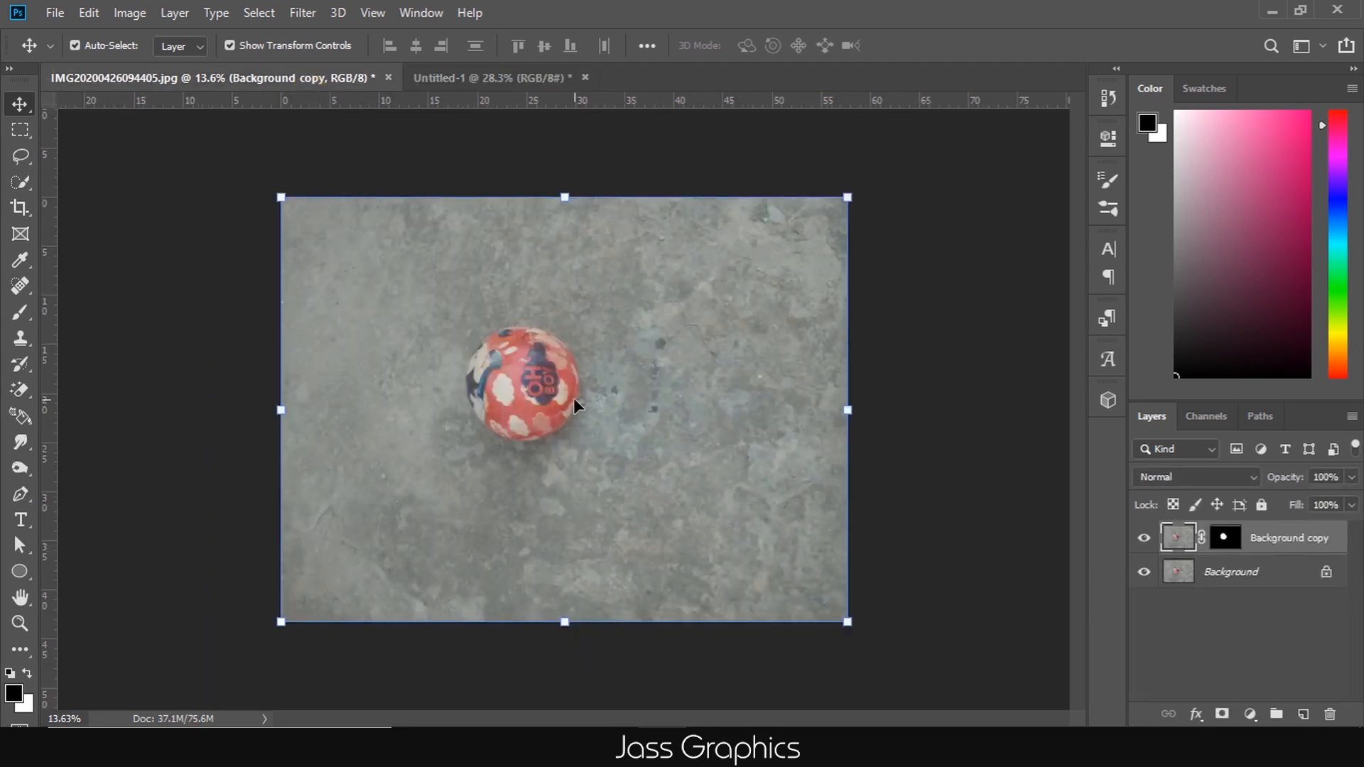
pyautogui.click(468, 105)
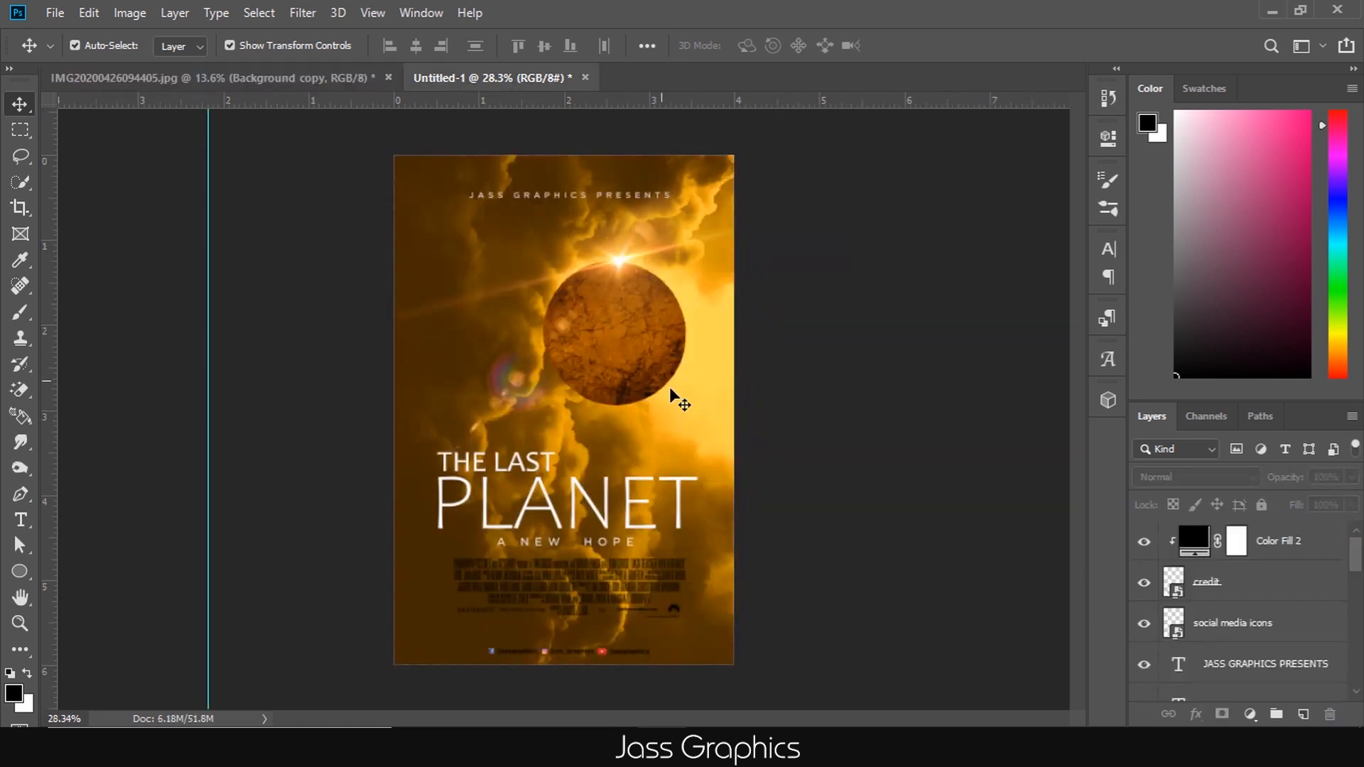
# - Examine the finished poster up close, from the credits and social media icons to the title, planet and presenter line, and as a whole
pyautogui.scroll(-1, 764, 434)
pyautogui.scroll(17, 731, 569)
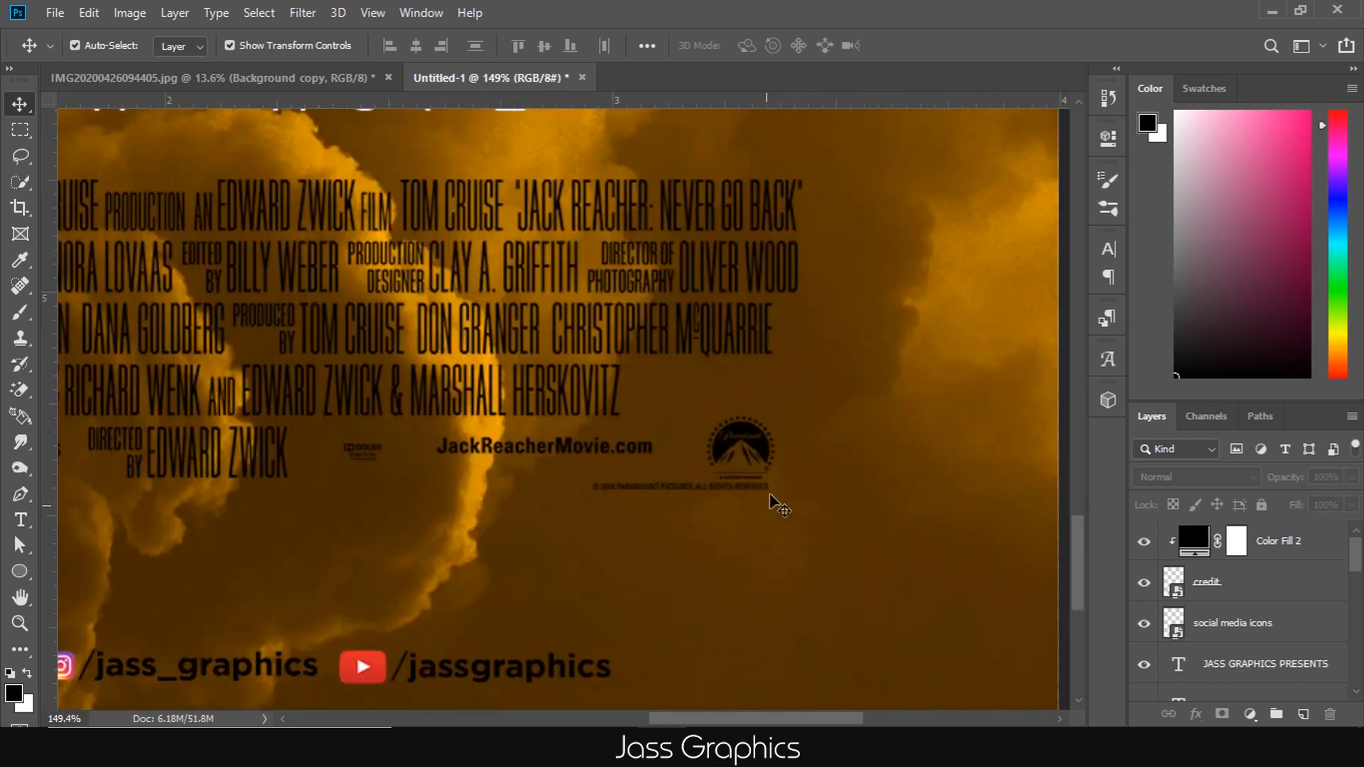
pyautogui.scroll(-7, 907, 611)
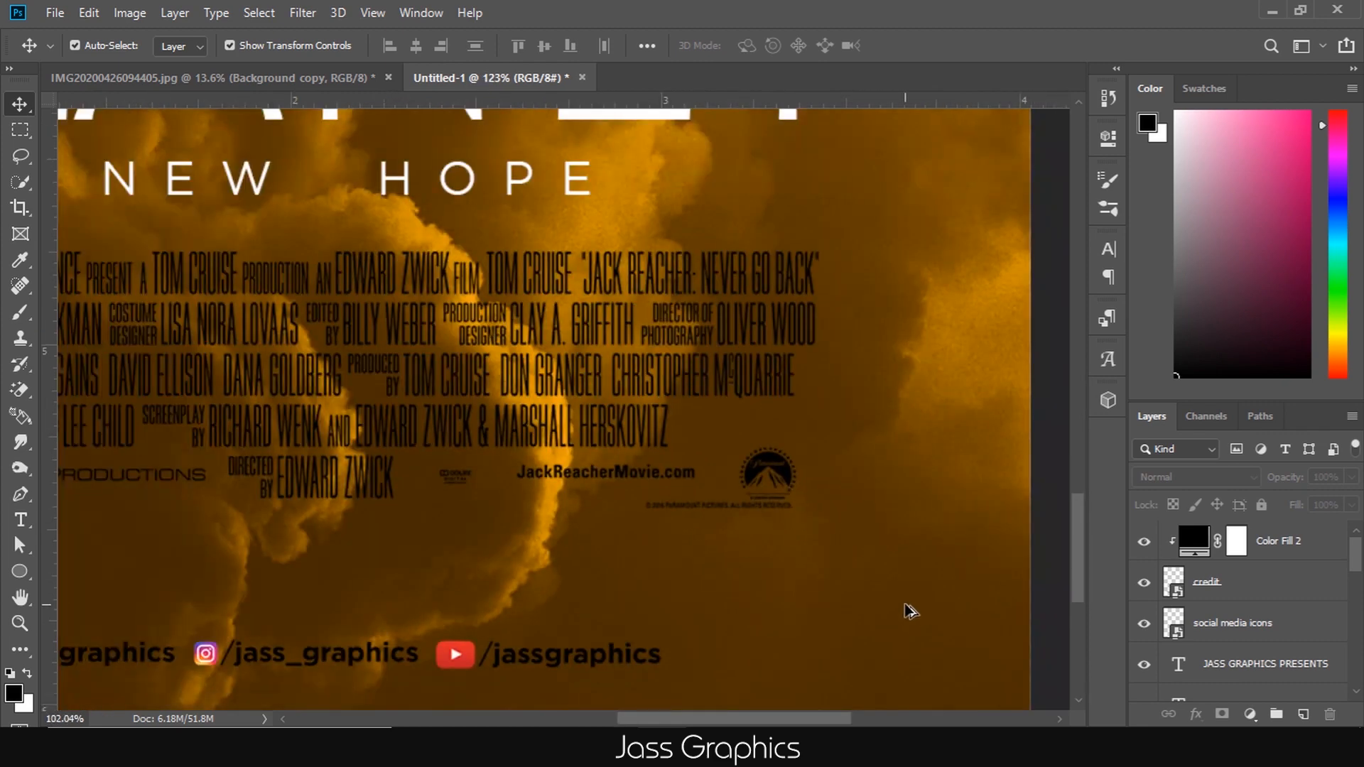
pyautogui.scroll(-1, 902, 603)
pyautogui.scroll(8, 918, 599)
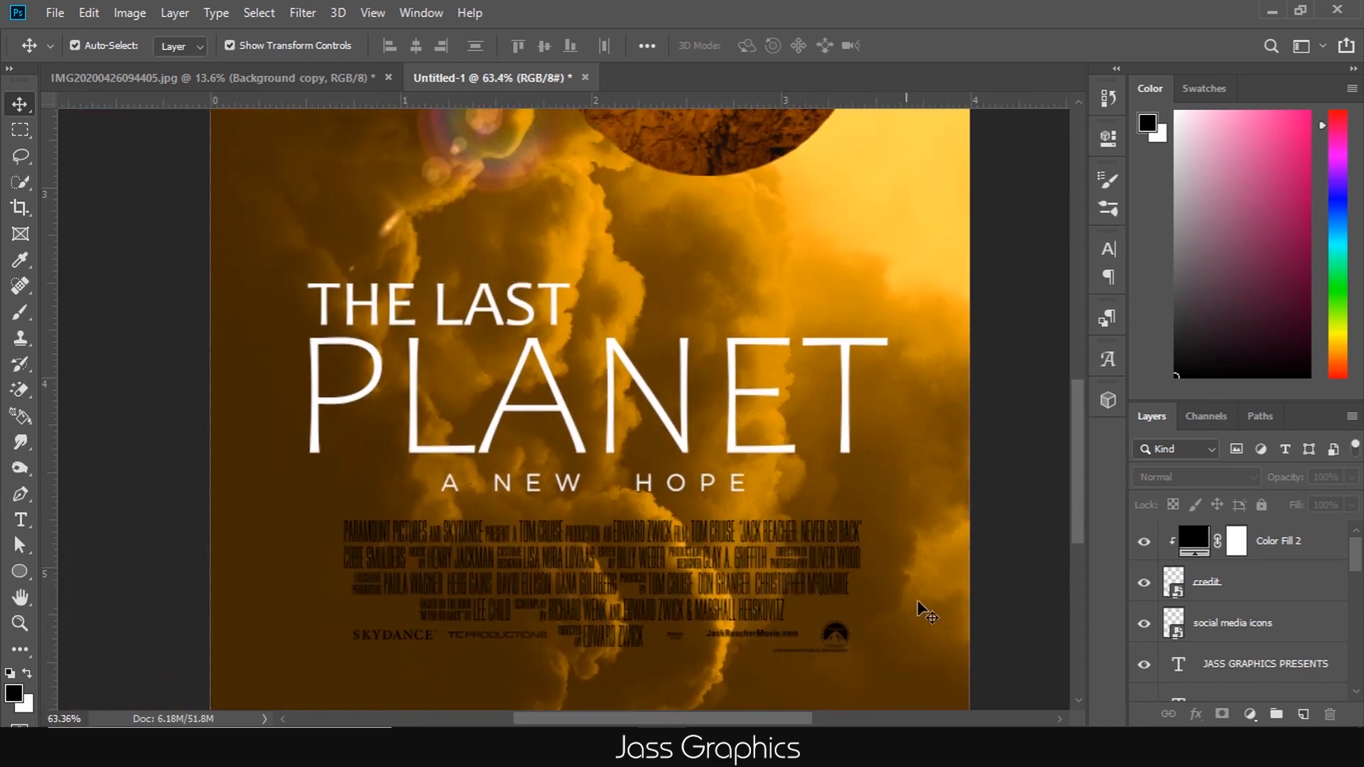
pyautogui.scroll(4, 945, 609)
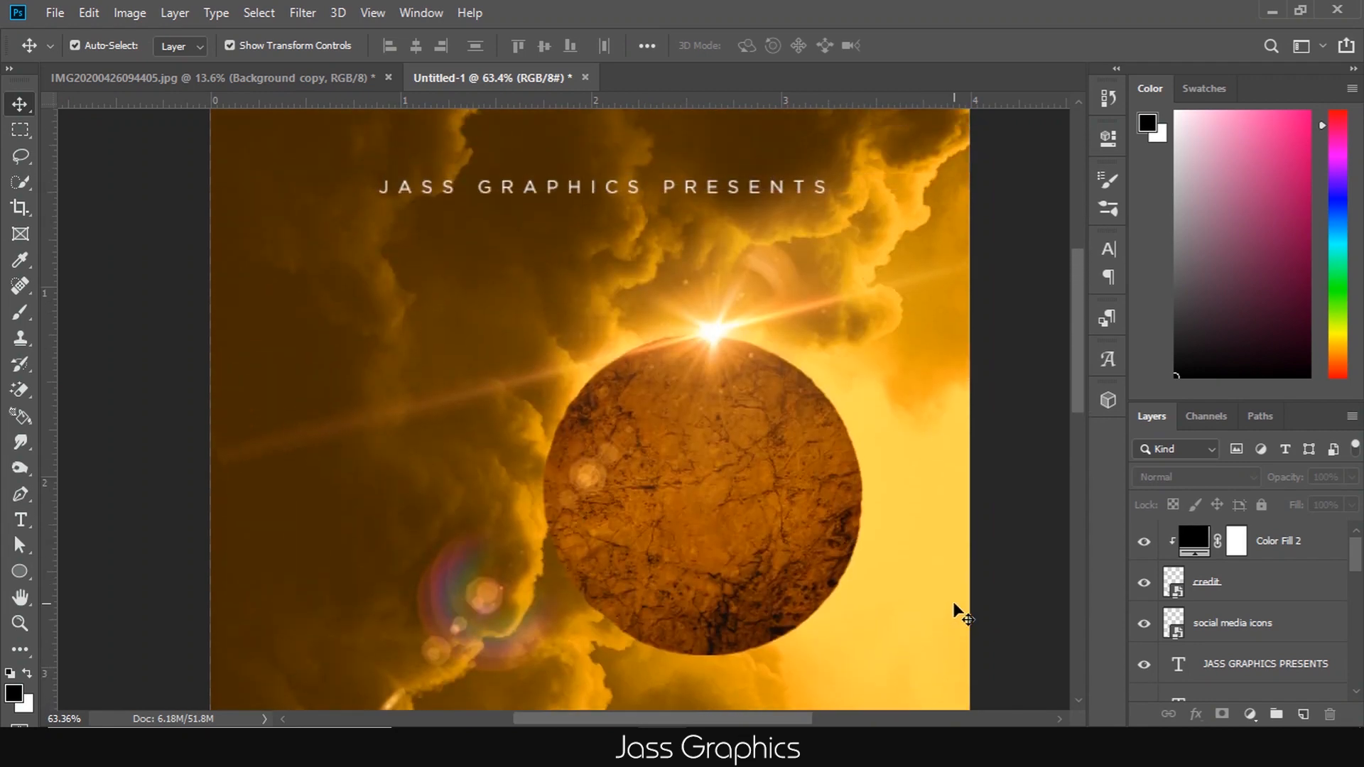
pyautogui.scroll(-2, 956, 609)
pyautogui.scroll(-5, 809, 480)
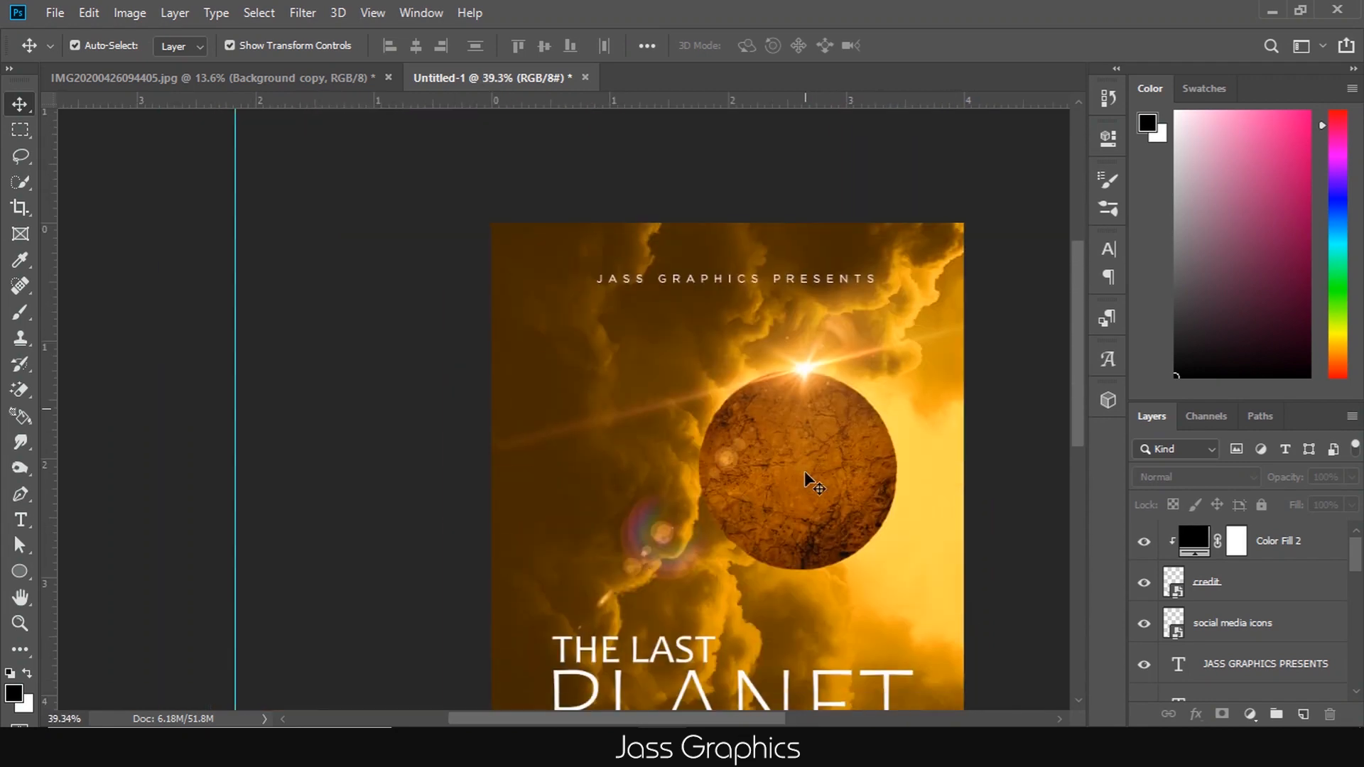
pyautogui.scroll(-1, 615, 451)
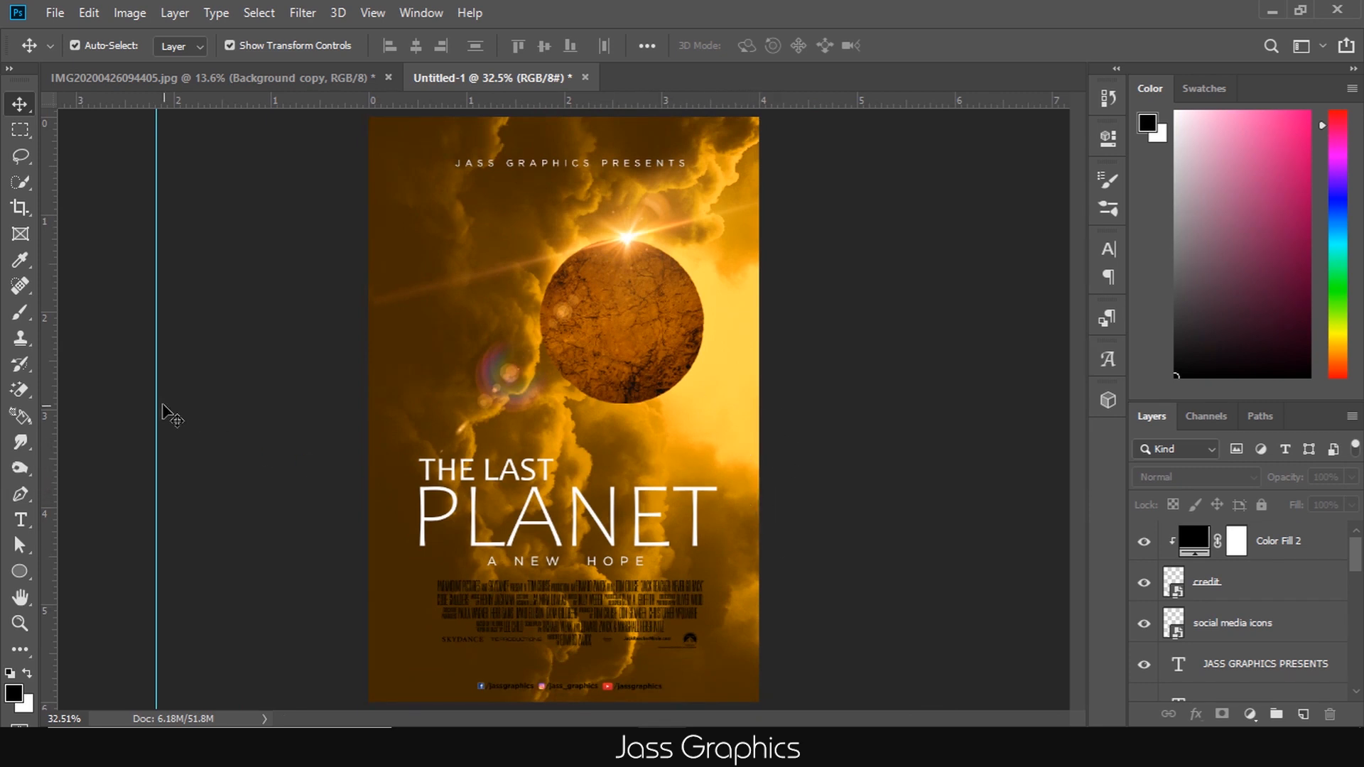
pyautogui.moveTo(162, 404); pyautogui.dragTo(152, 396)
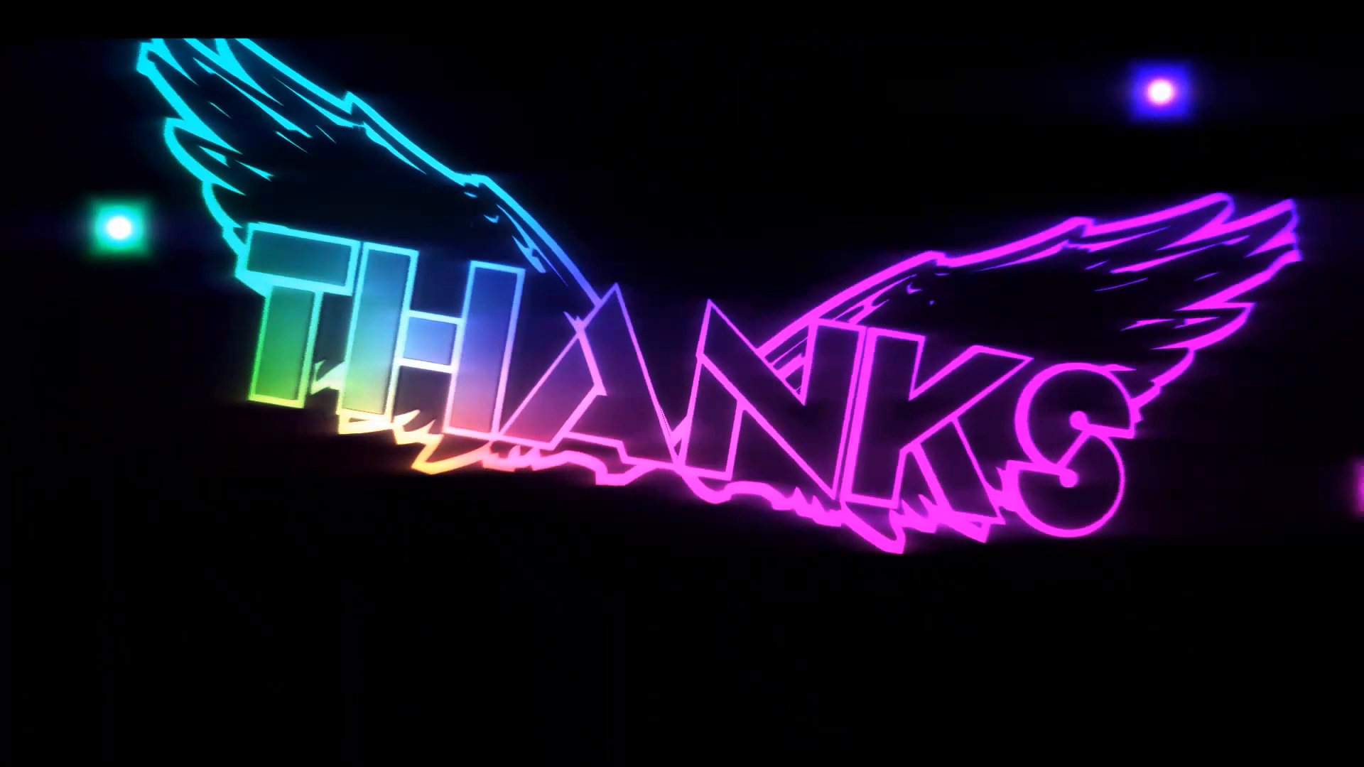